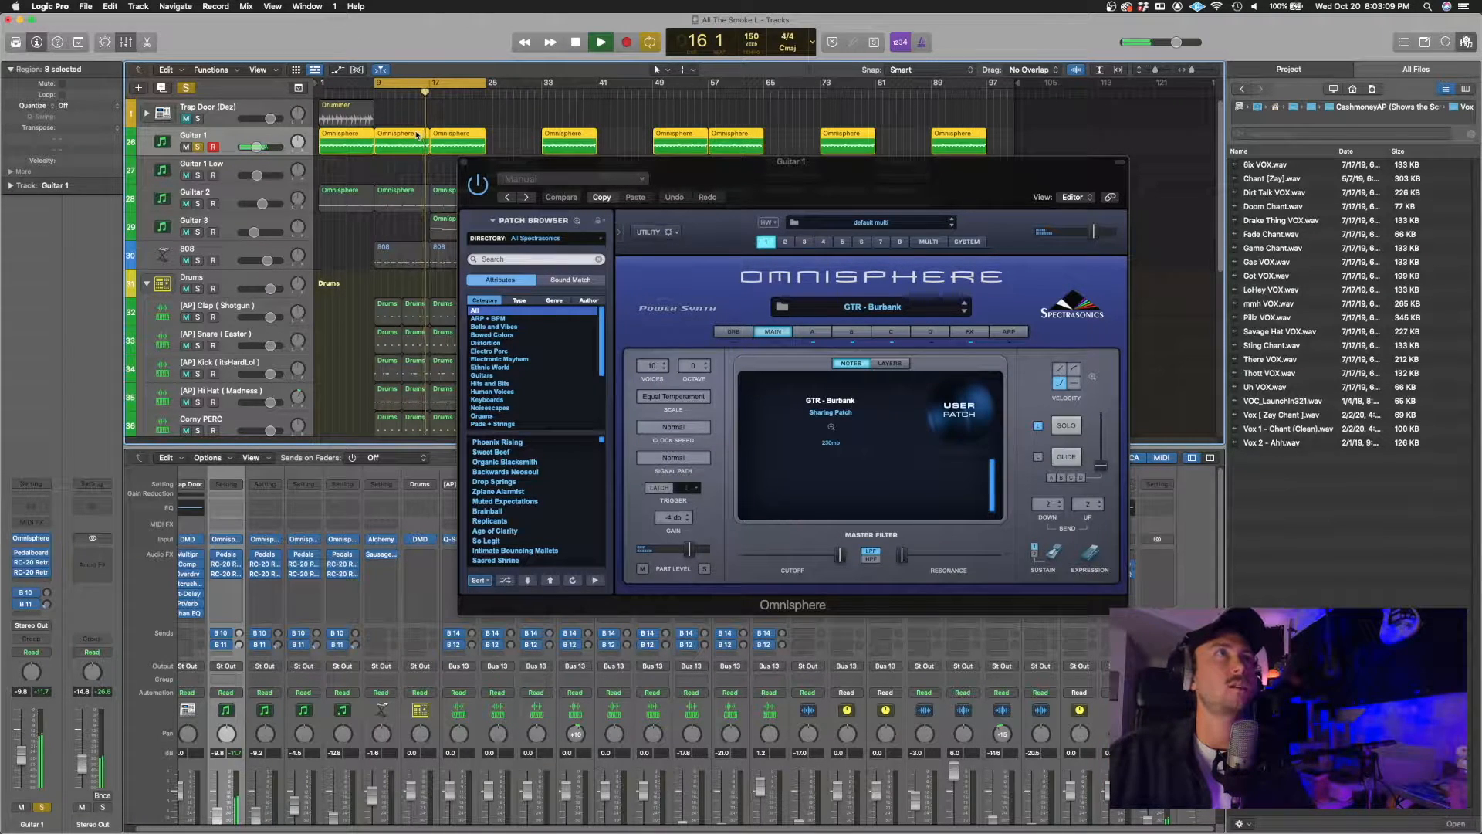
Step: Examine the selected Guitar 1 regions' notes in the Piano Roll, with the Omnisphere window moved aside
key("p")
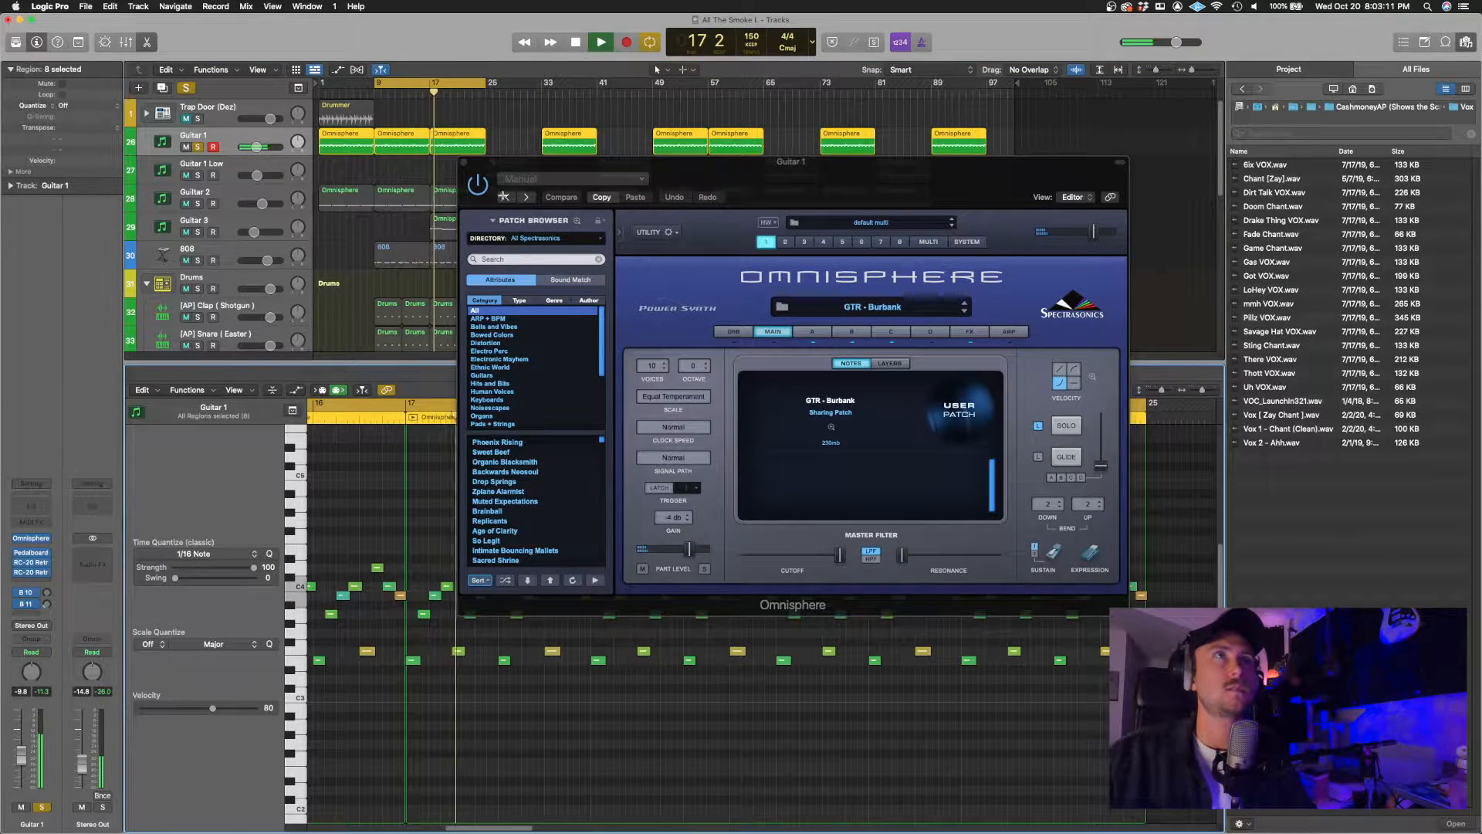
left_click_drag(511, 162, 597, 119)
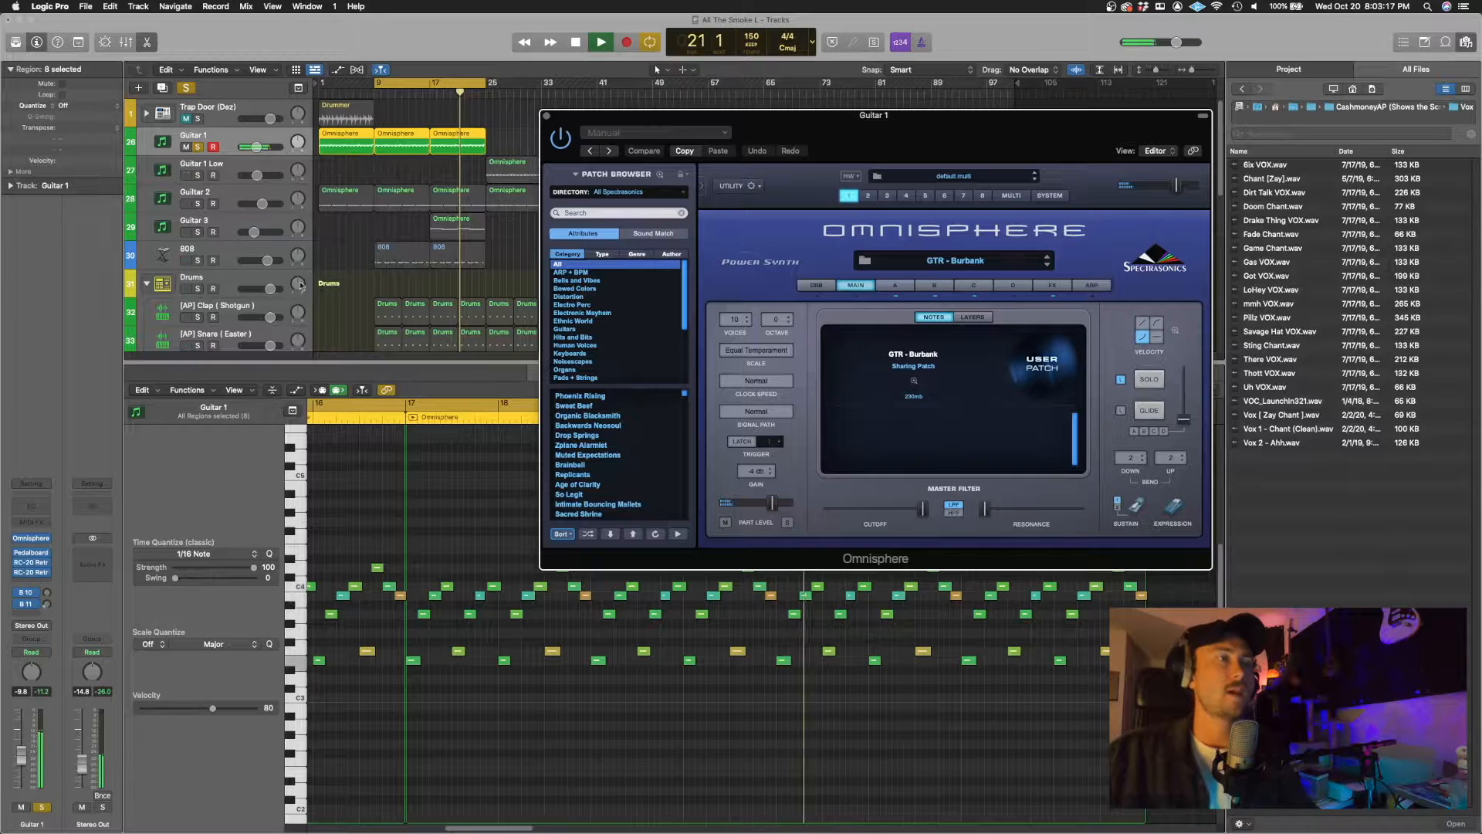
key("x")
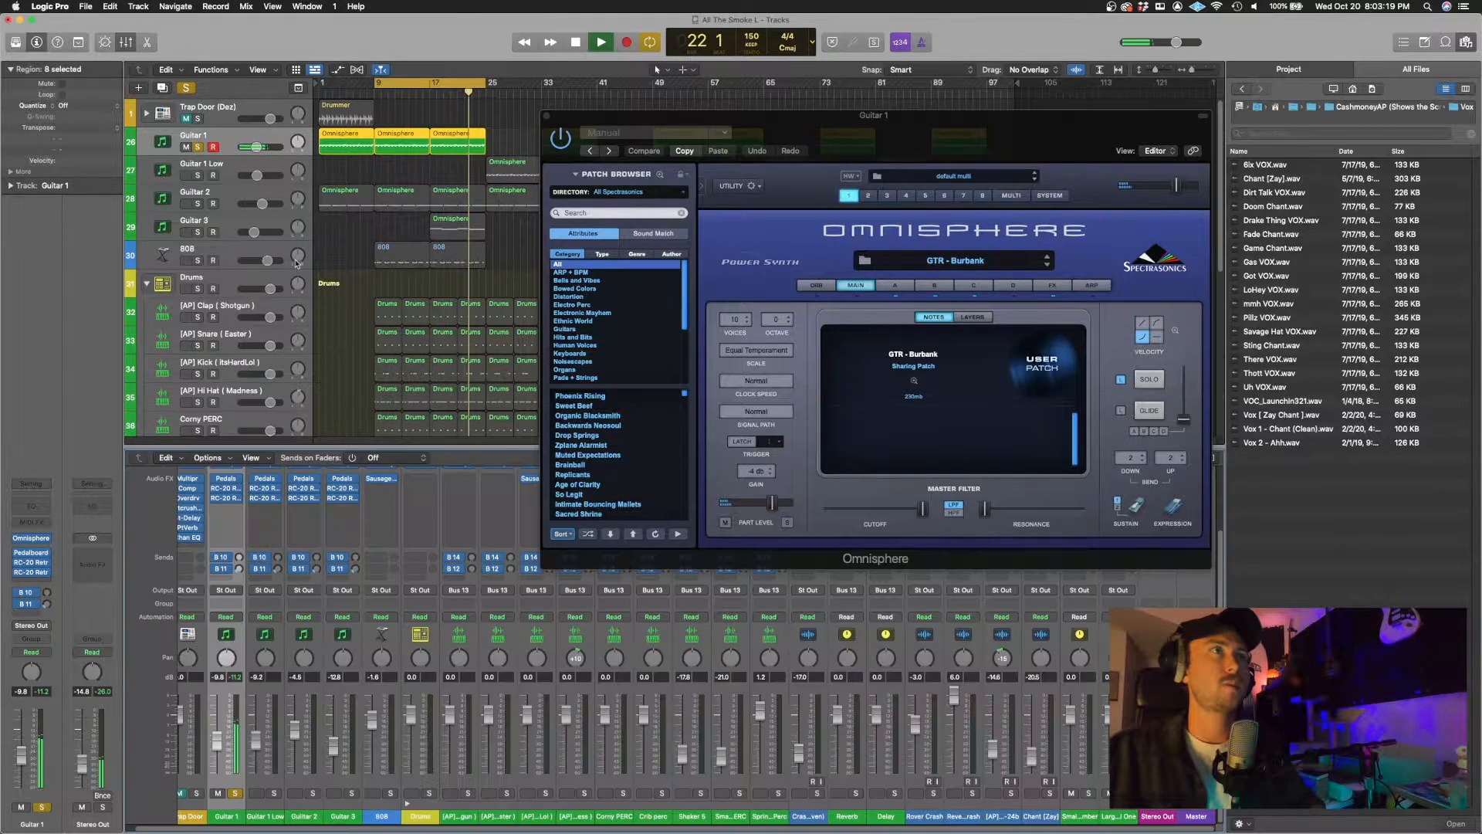
Step: Inspect the pedal chain in the Guitar 1 channel's Pedalboard effect, including The Vibe, and close its window
left_click(229, 483)
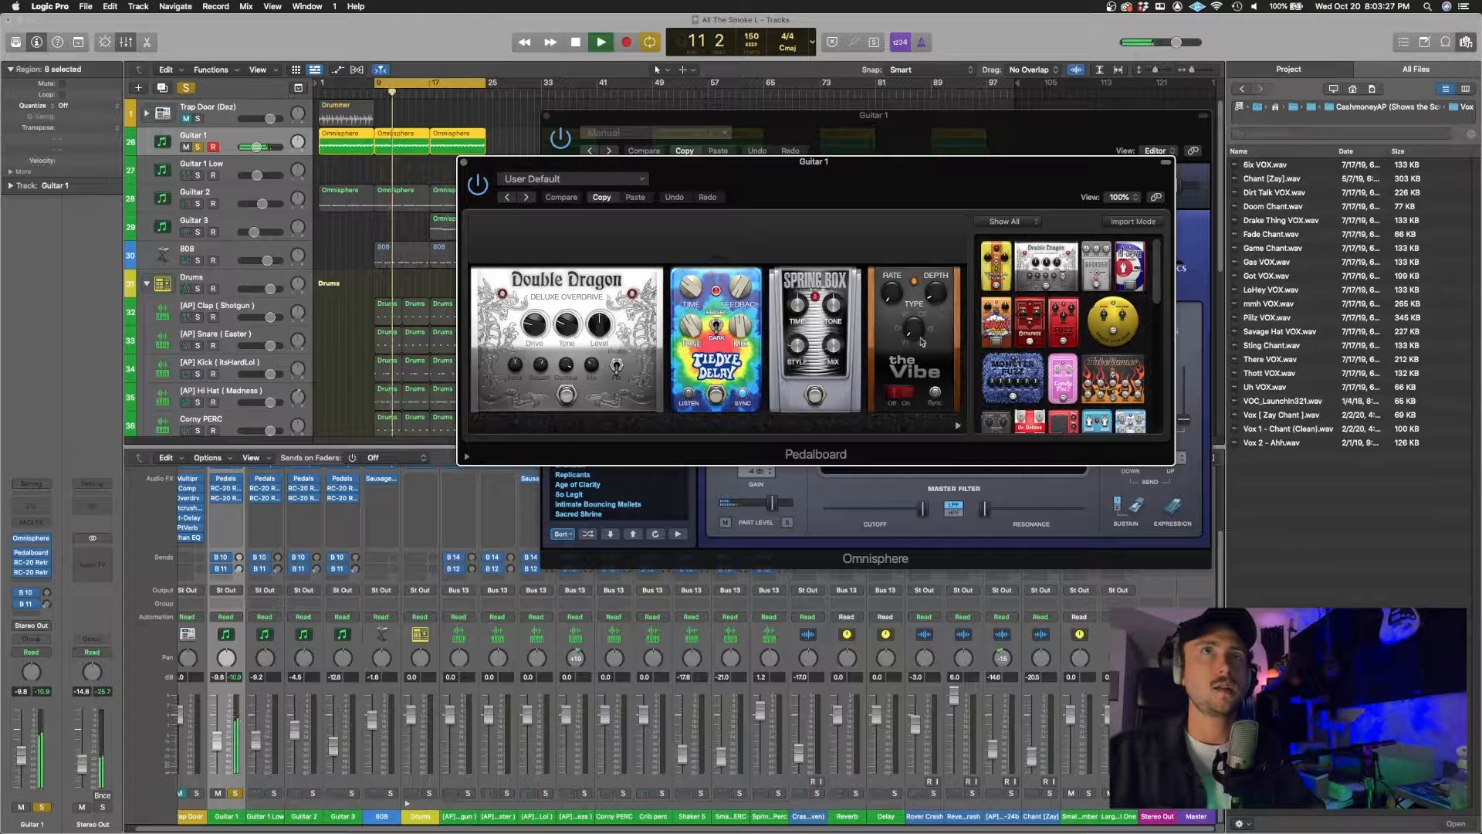
left_click(907, 388)
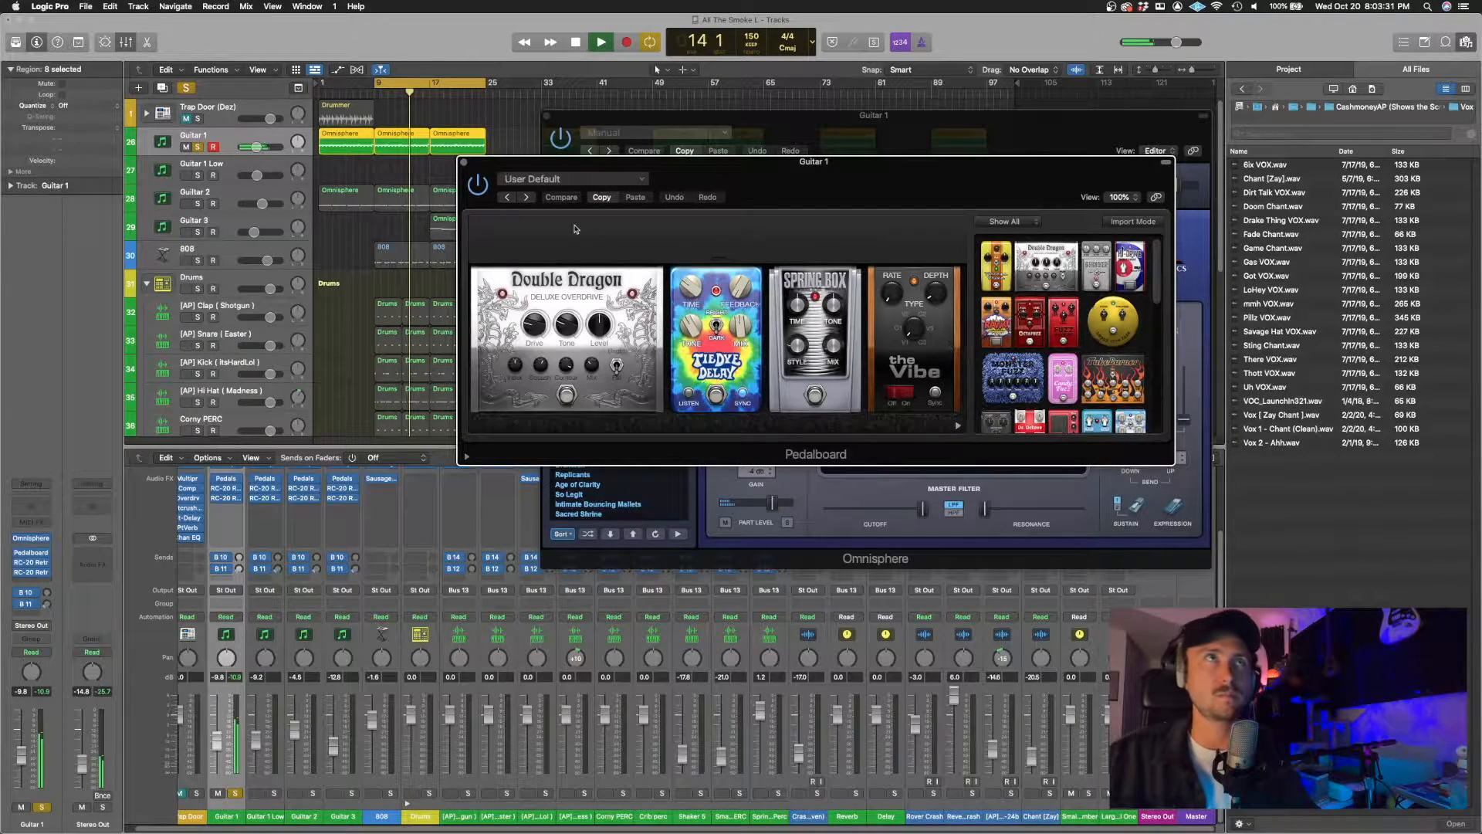
left_click(463, 162)
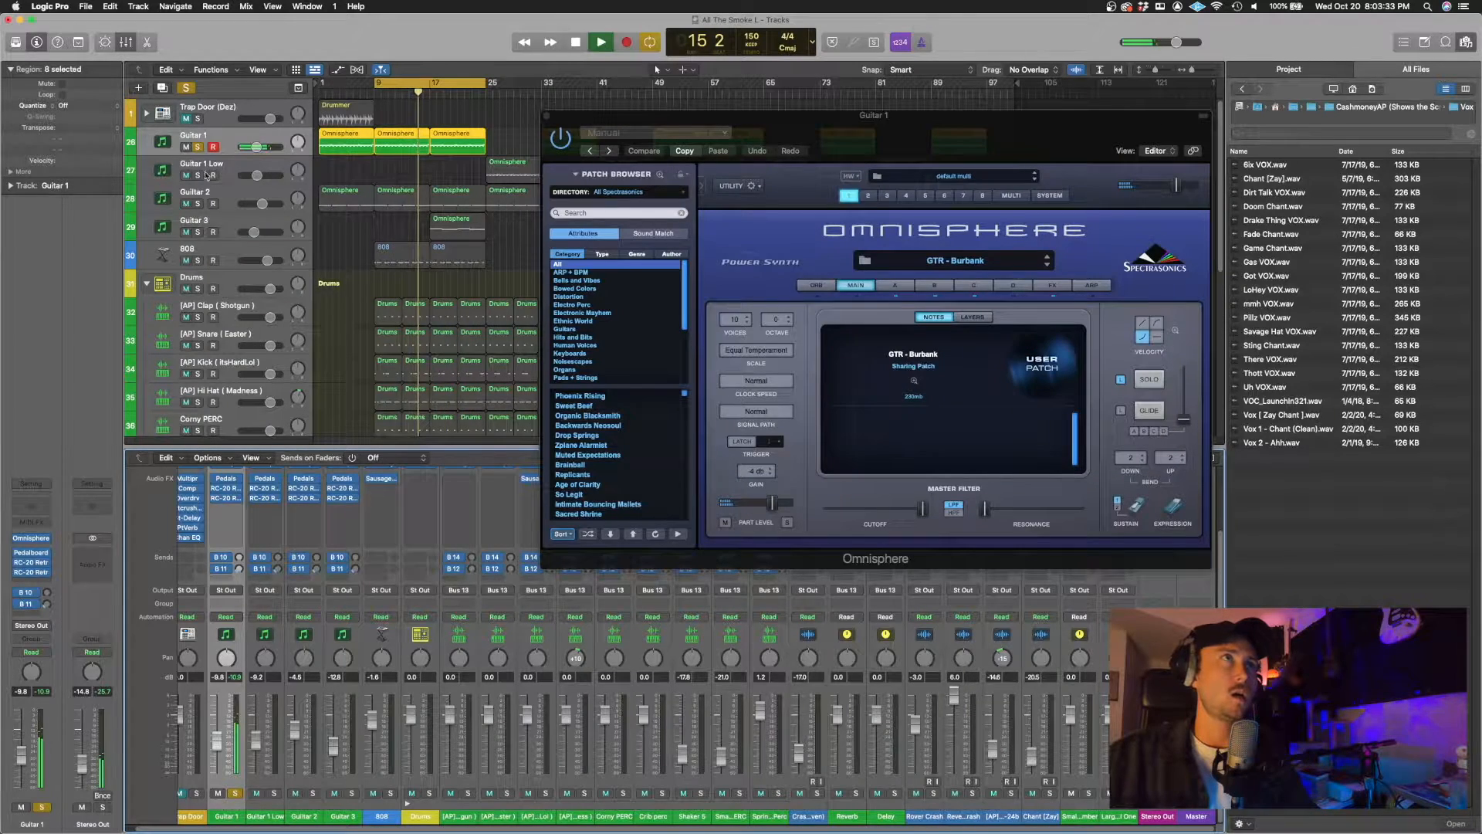
Step: Examine the settings of both RC-20 Retro Color effects on the Guitar 1 channel and close their windows
left_click(197, 204)
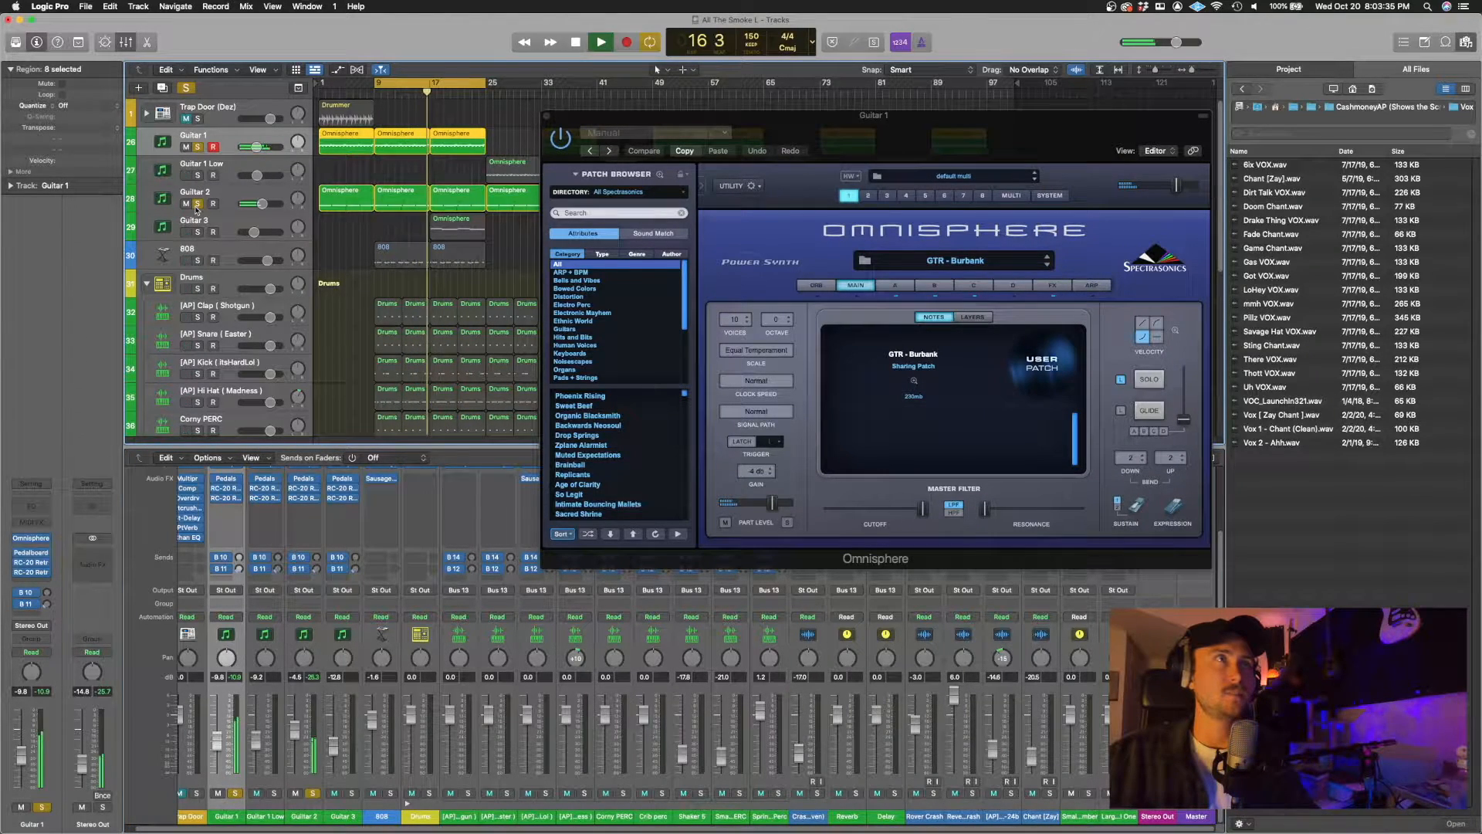
left_click(198, 203)
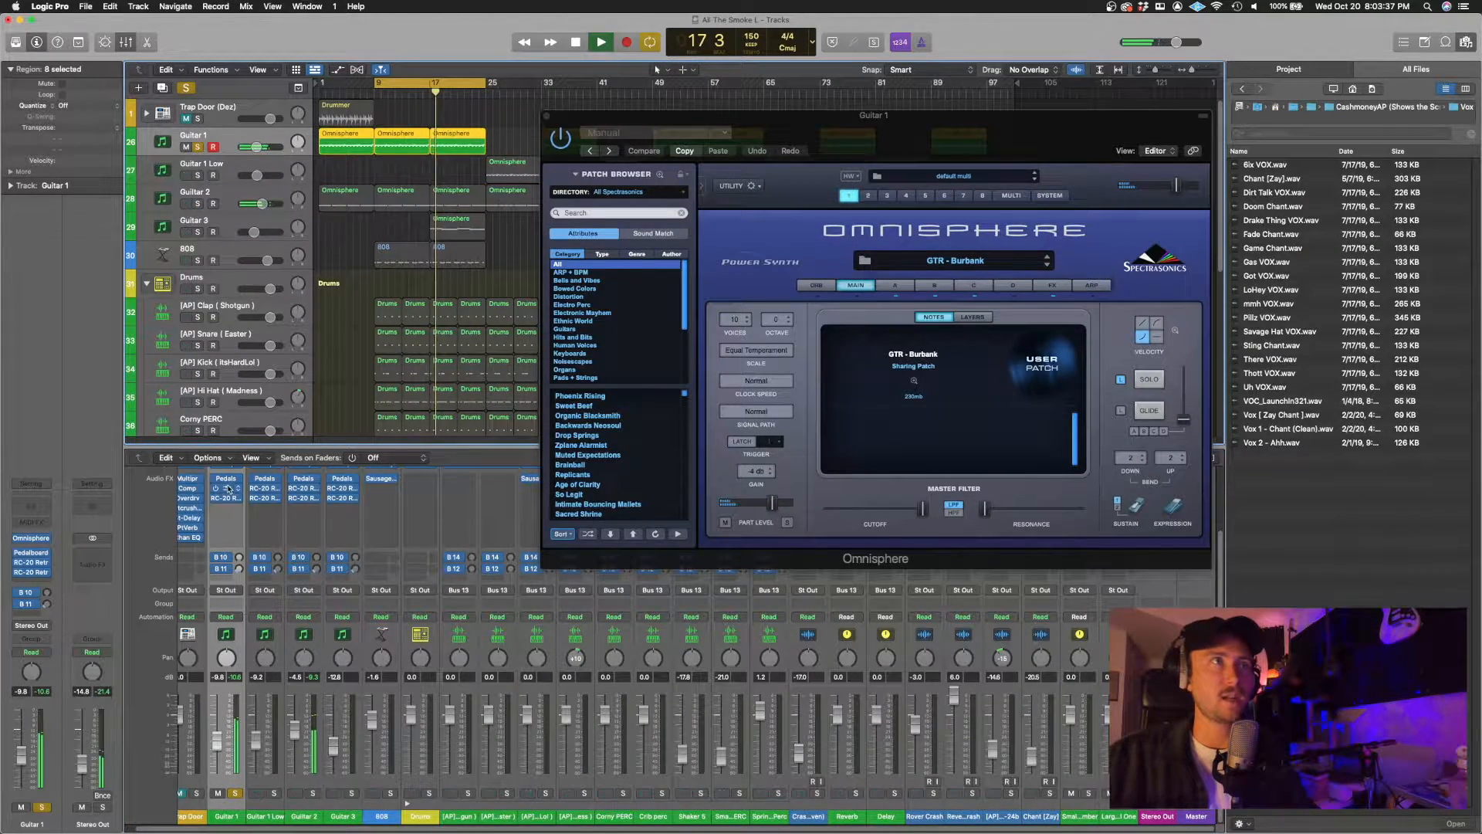
left_click(223, 488)
left_click(224, 489)
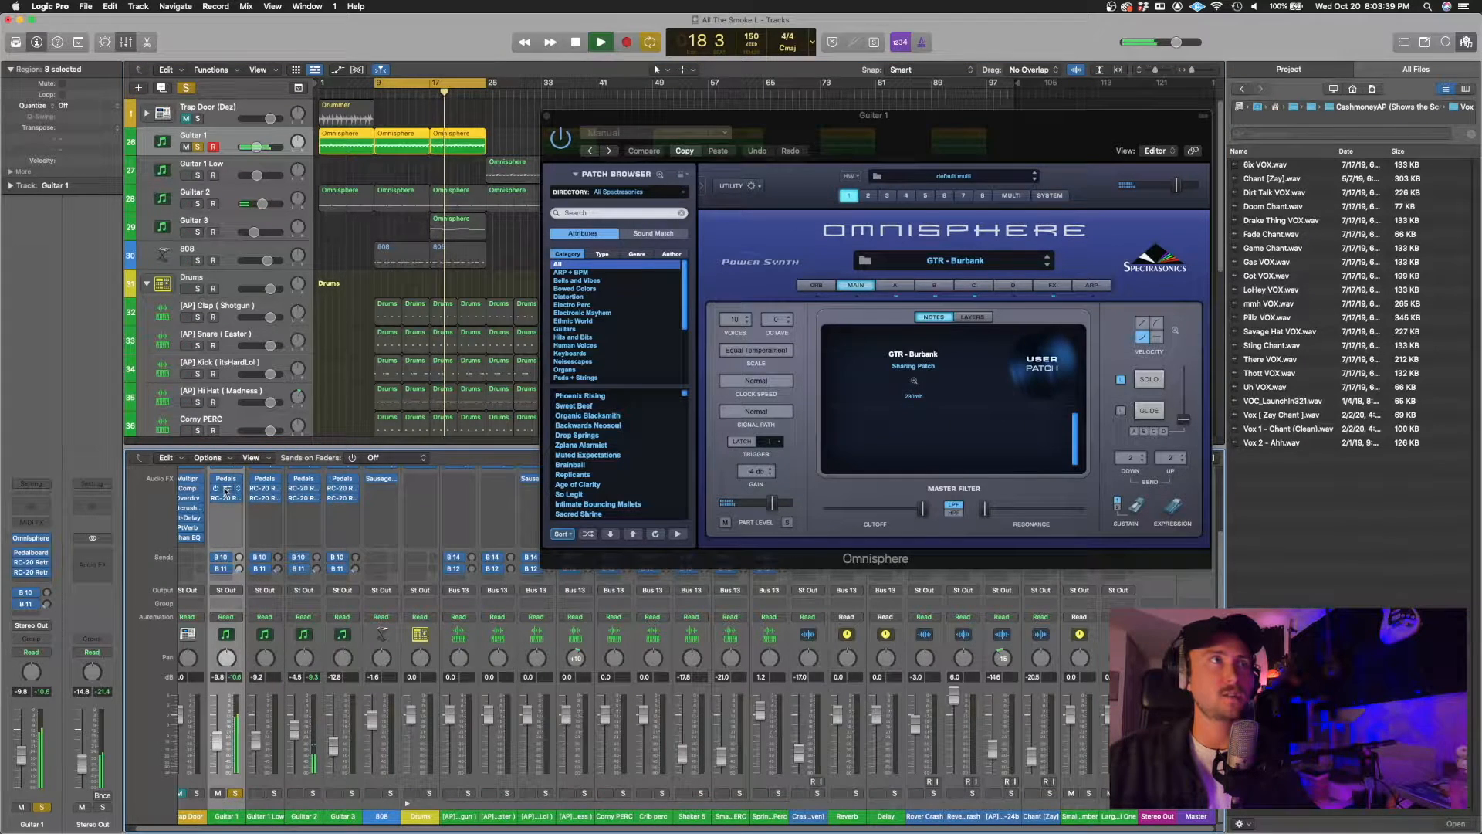
left_click(226, 489)
left_click(537, 209)
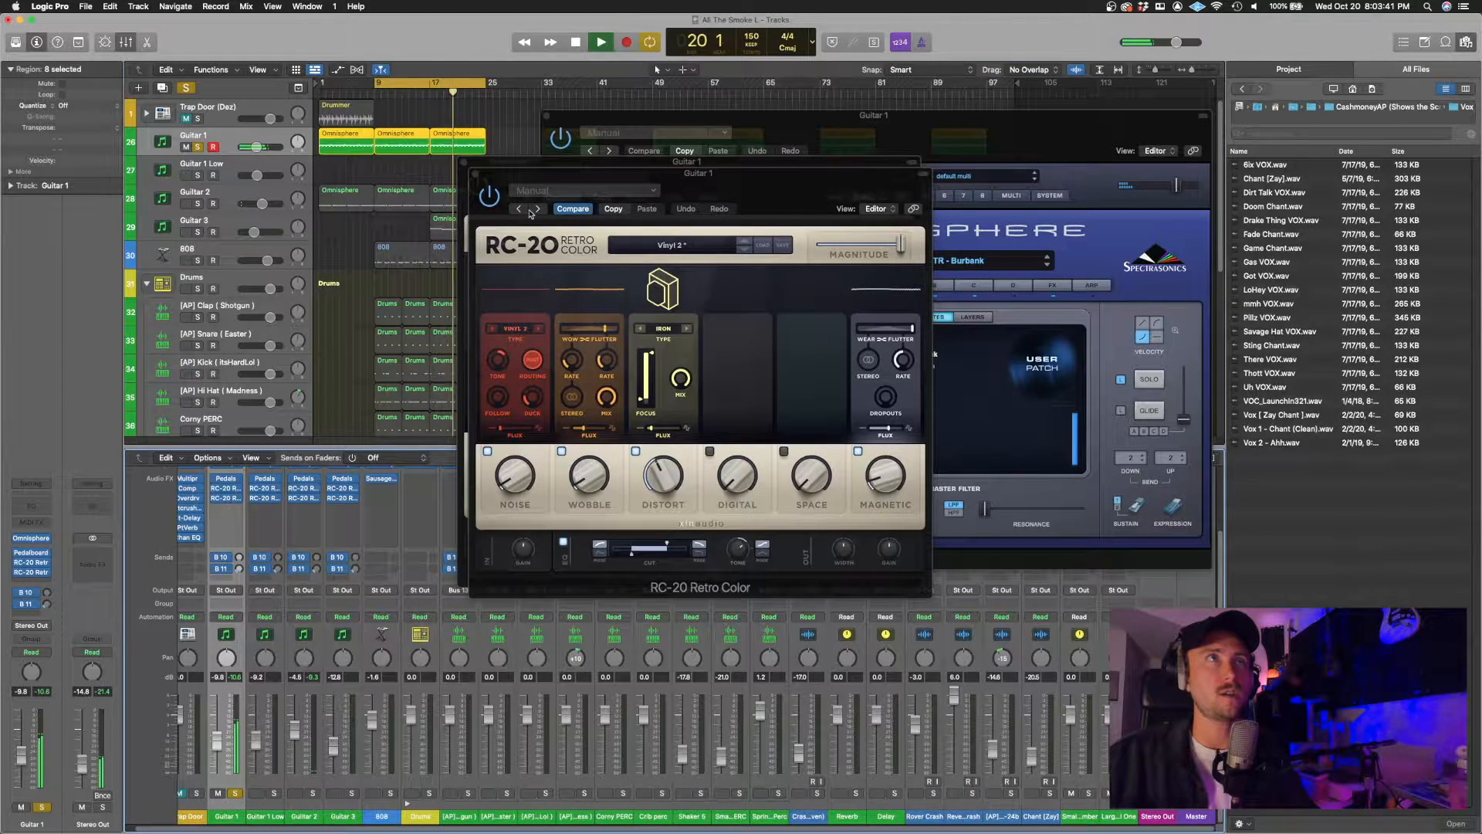
left_click(476, 174)
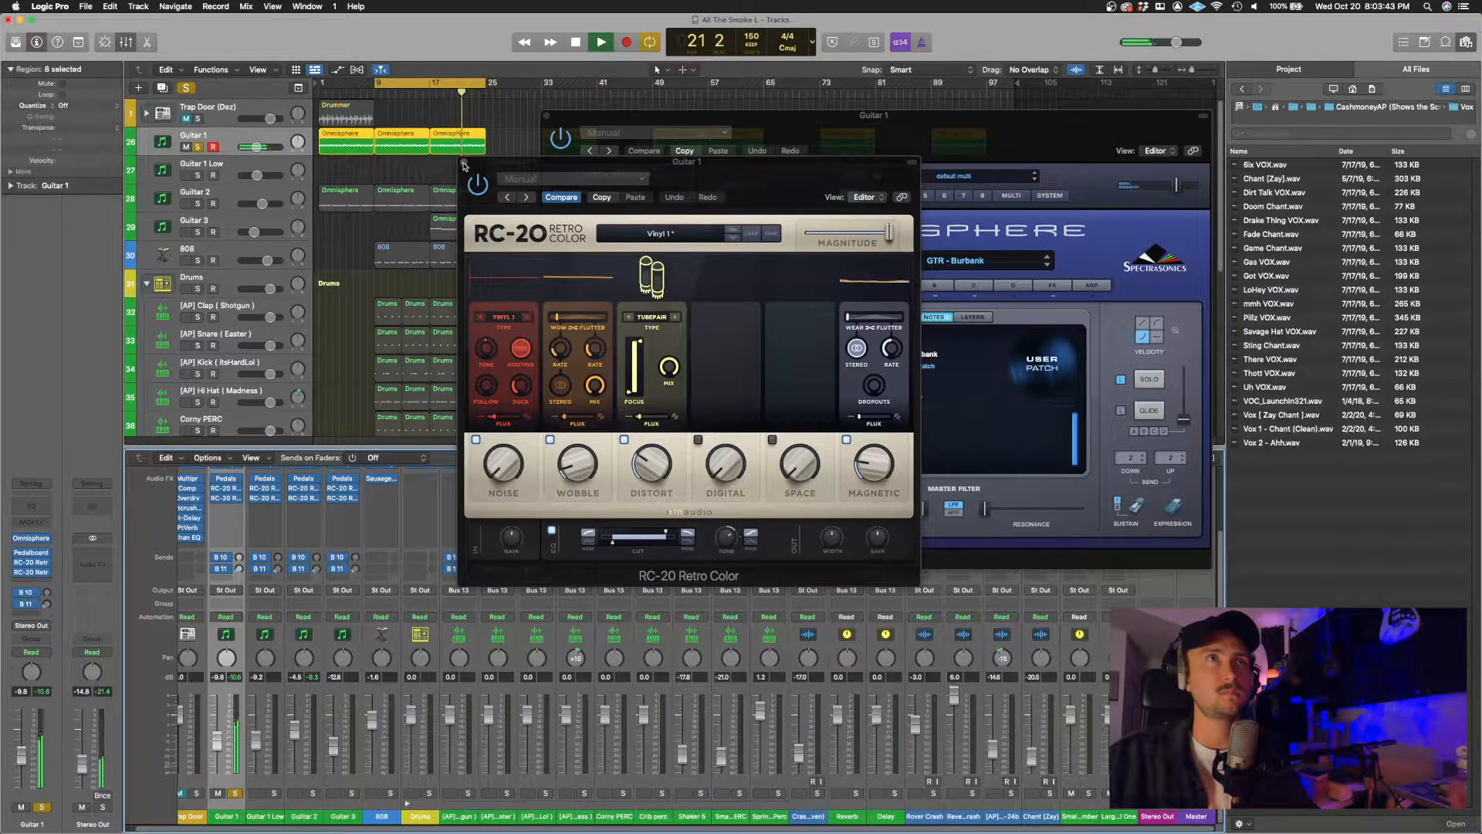
left_click(463, 163)
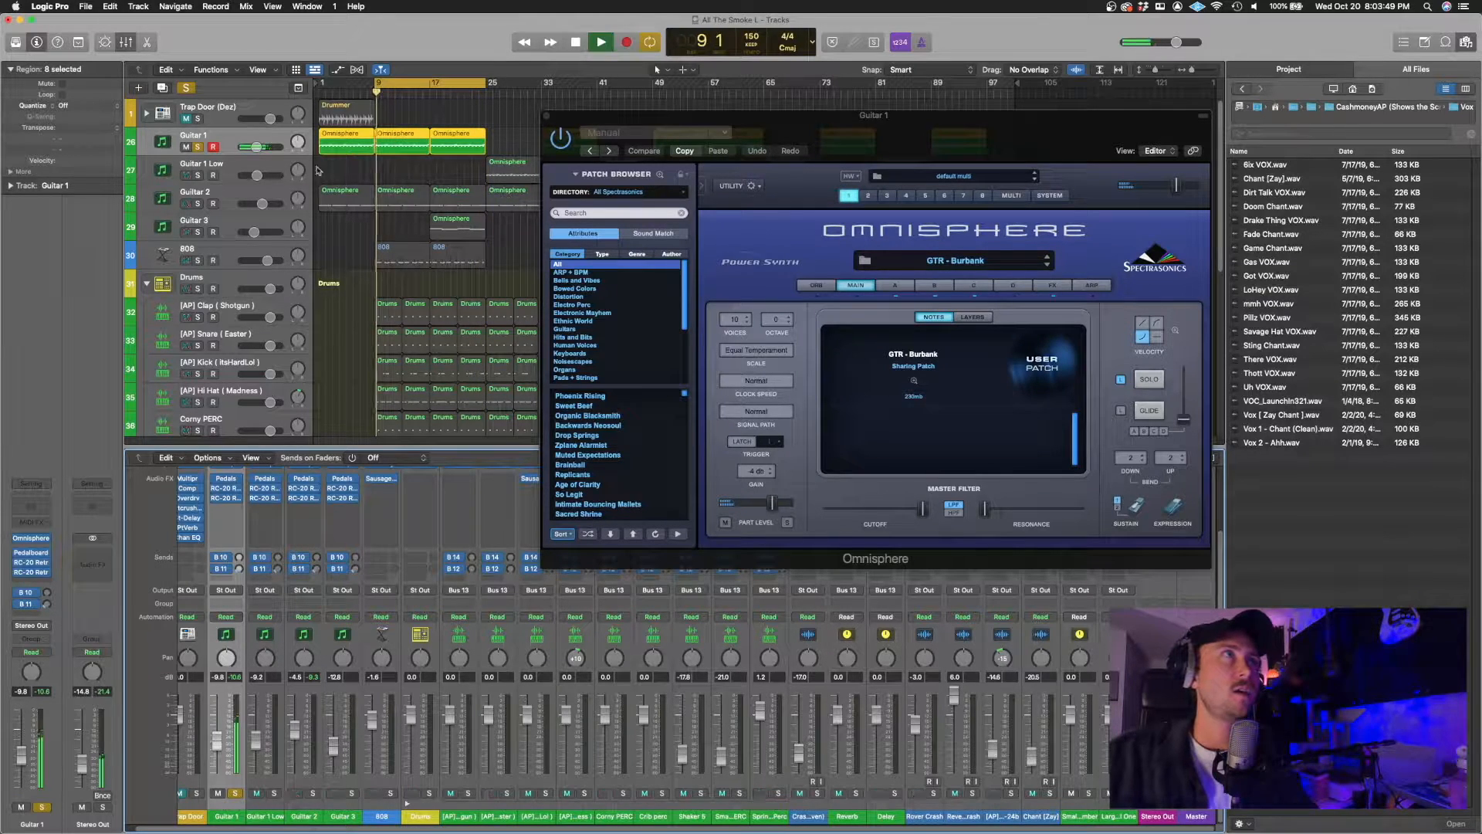
Step: Solo the Guitar 2 track and open its region at bar 9 in the Piano Roll
left_click(198, 203)
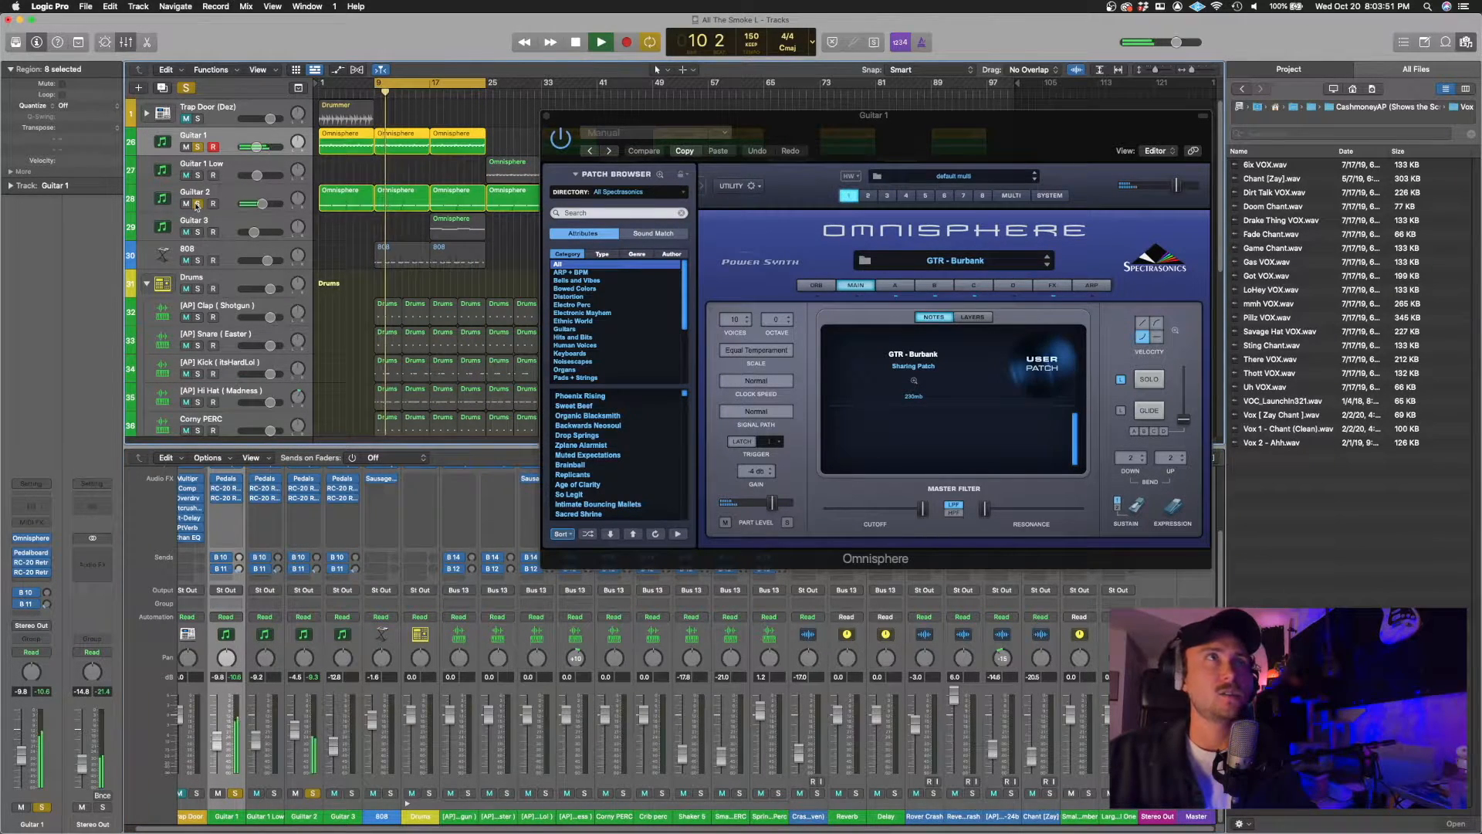
left_click(401, 193)
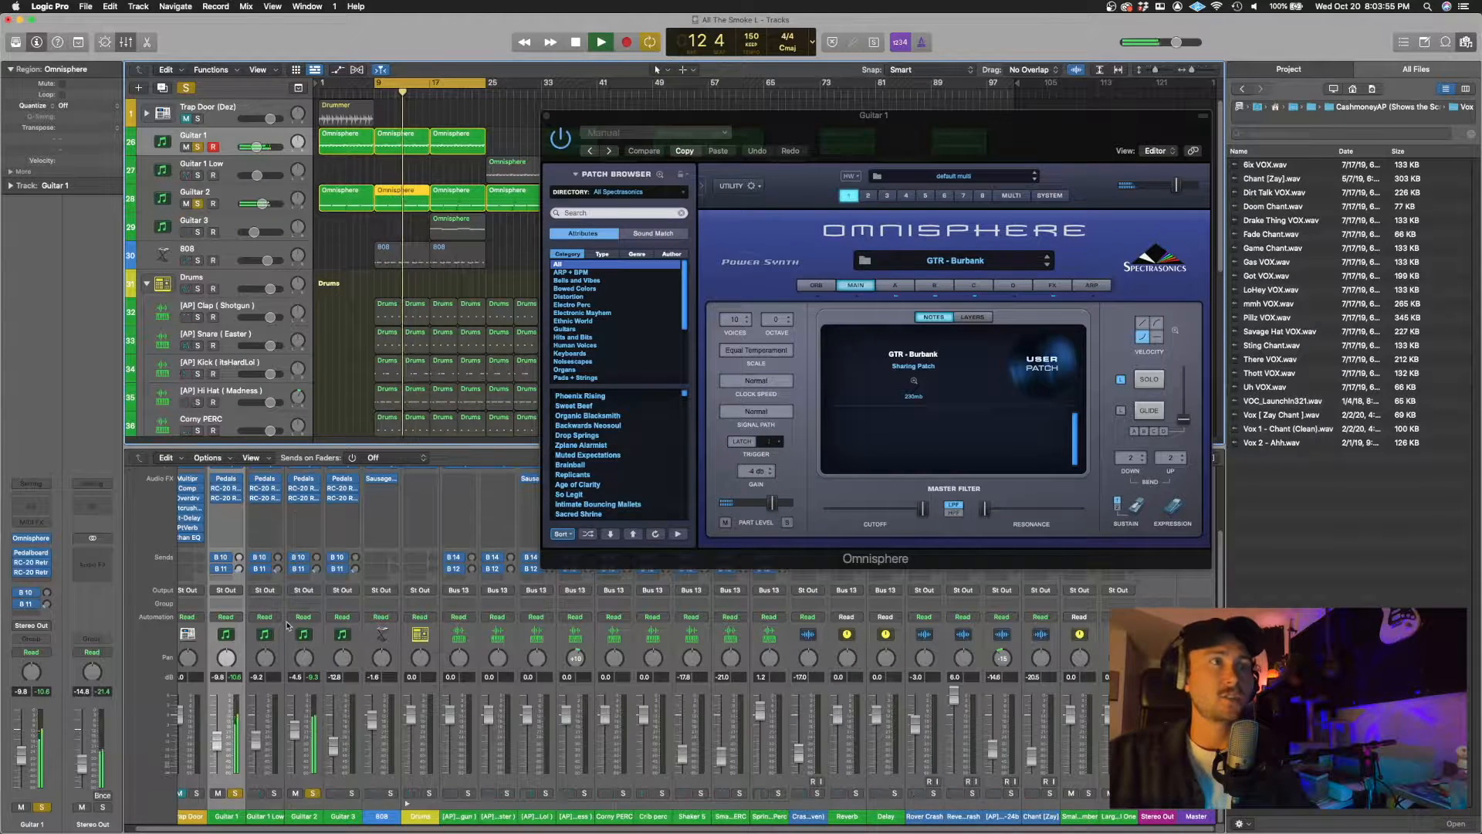
double_click(393, 195)
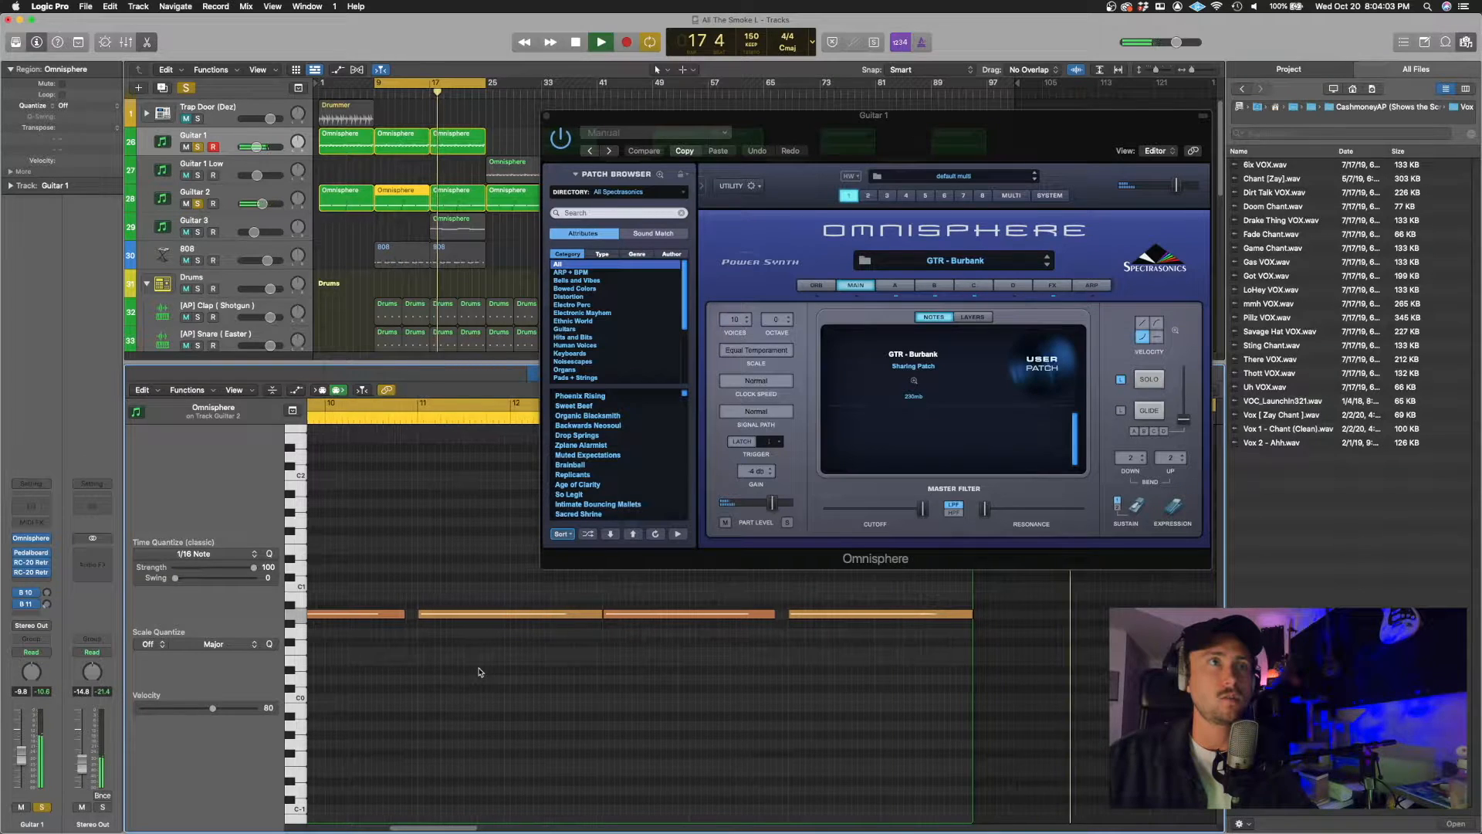
scroll(479, 672, "left", 2)
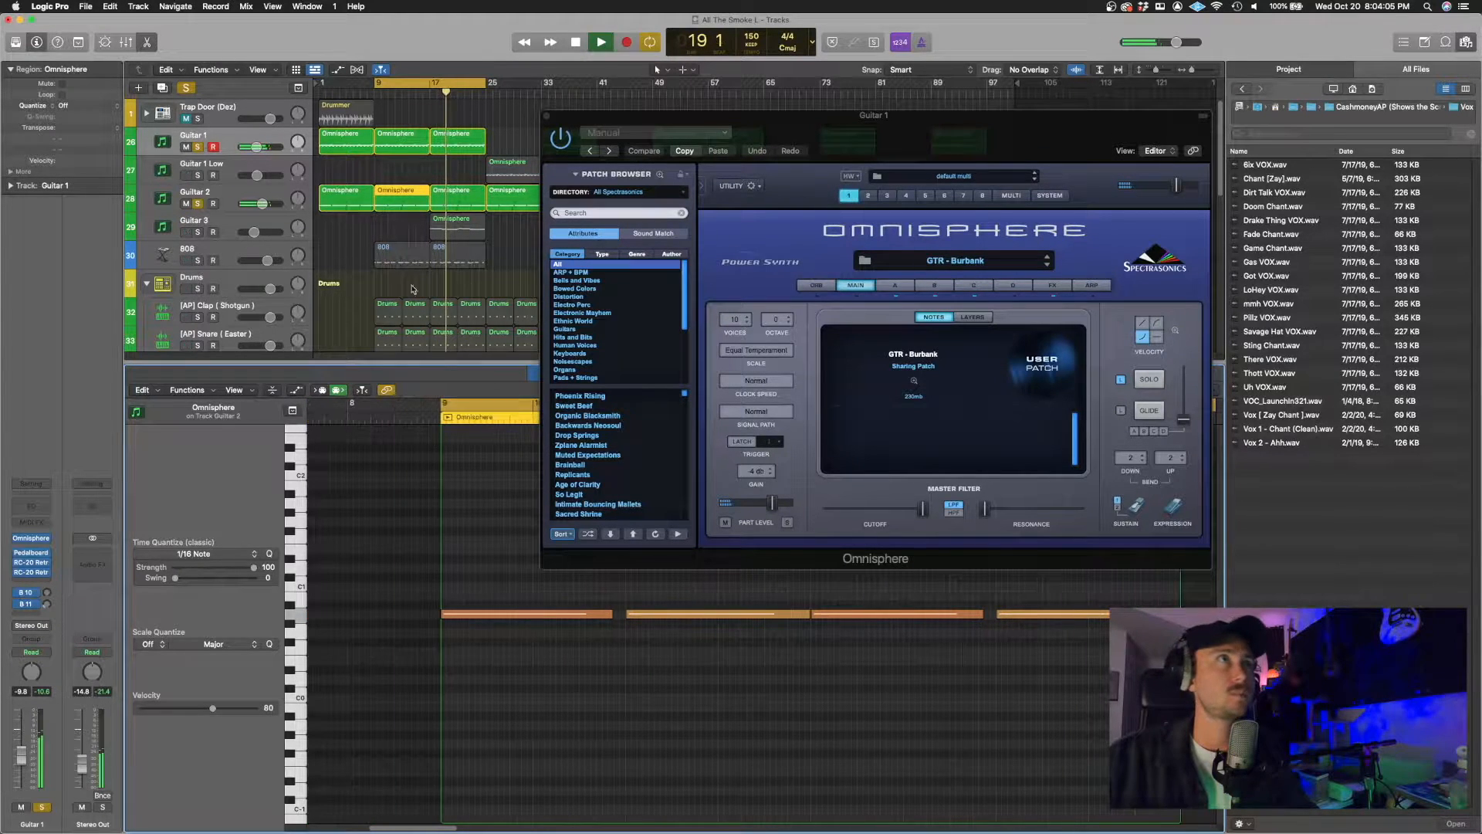
Step: Inspect the Guitar 2 channel's Pedalboard effect, including the Tie Dye Delay pedal, and close its window
left_click(233, 197)
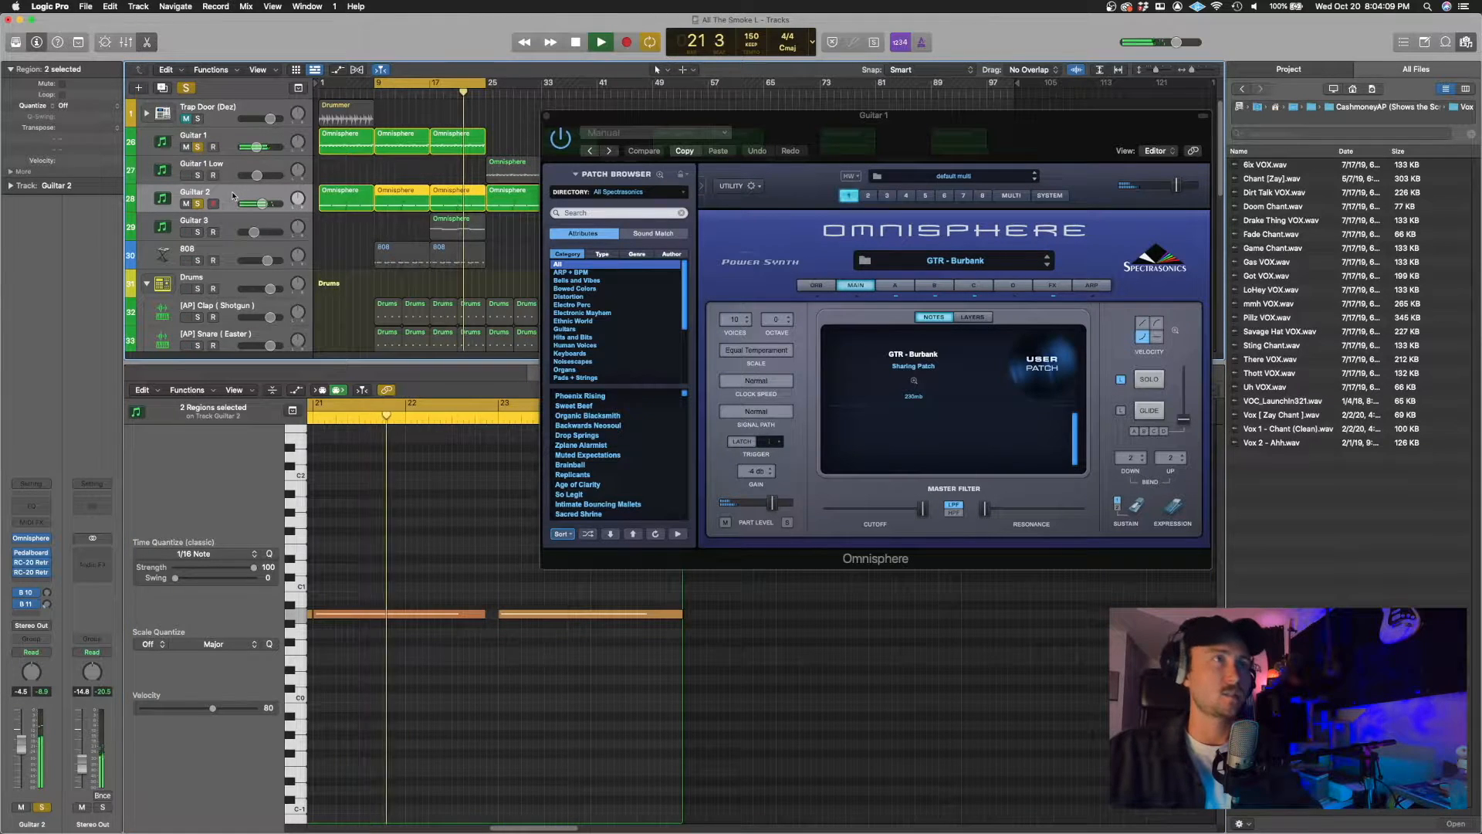
key("x")
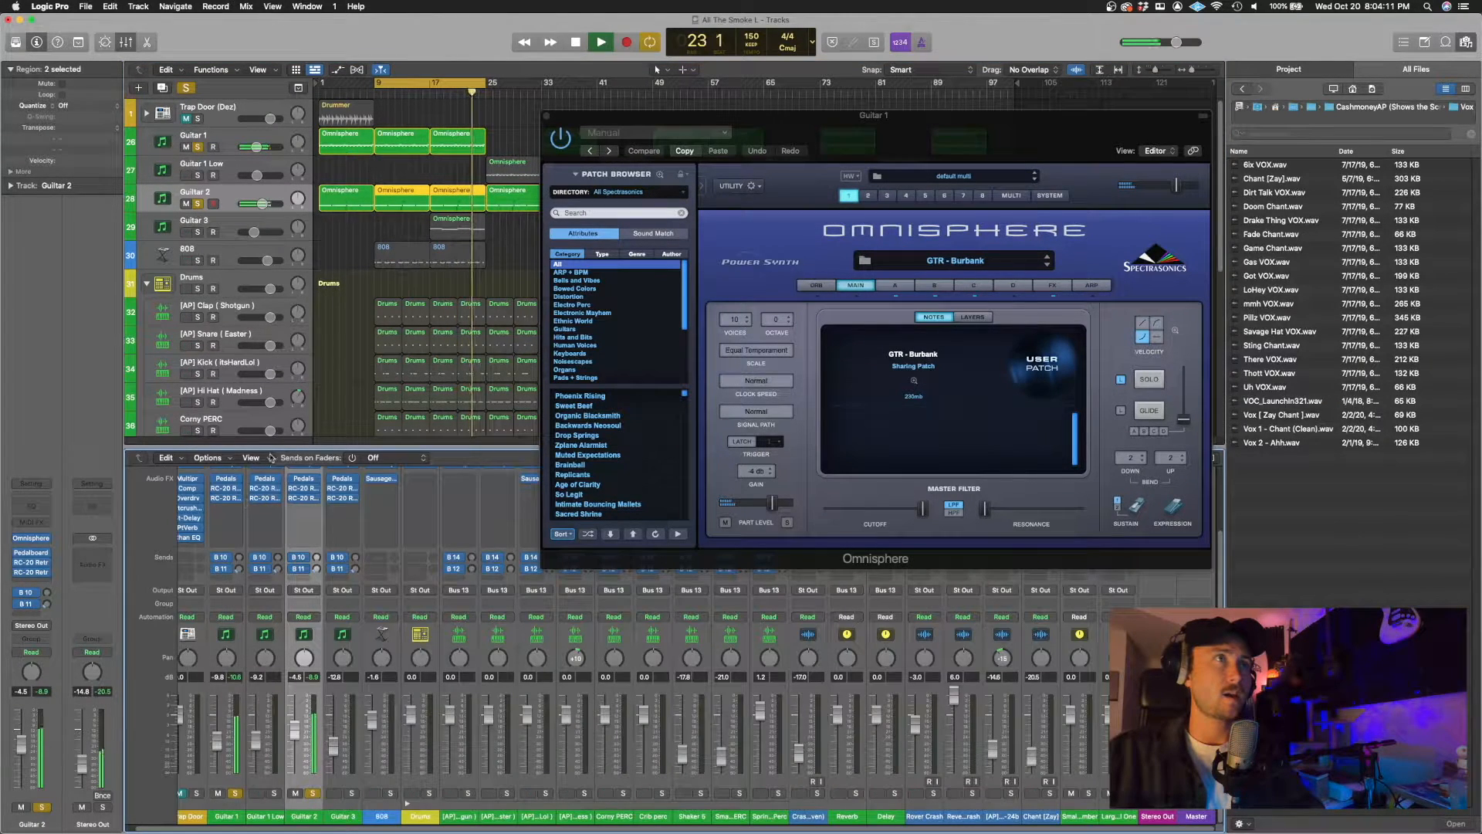
left_click(302, 480)
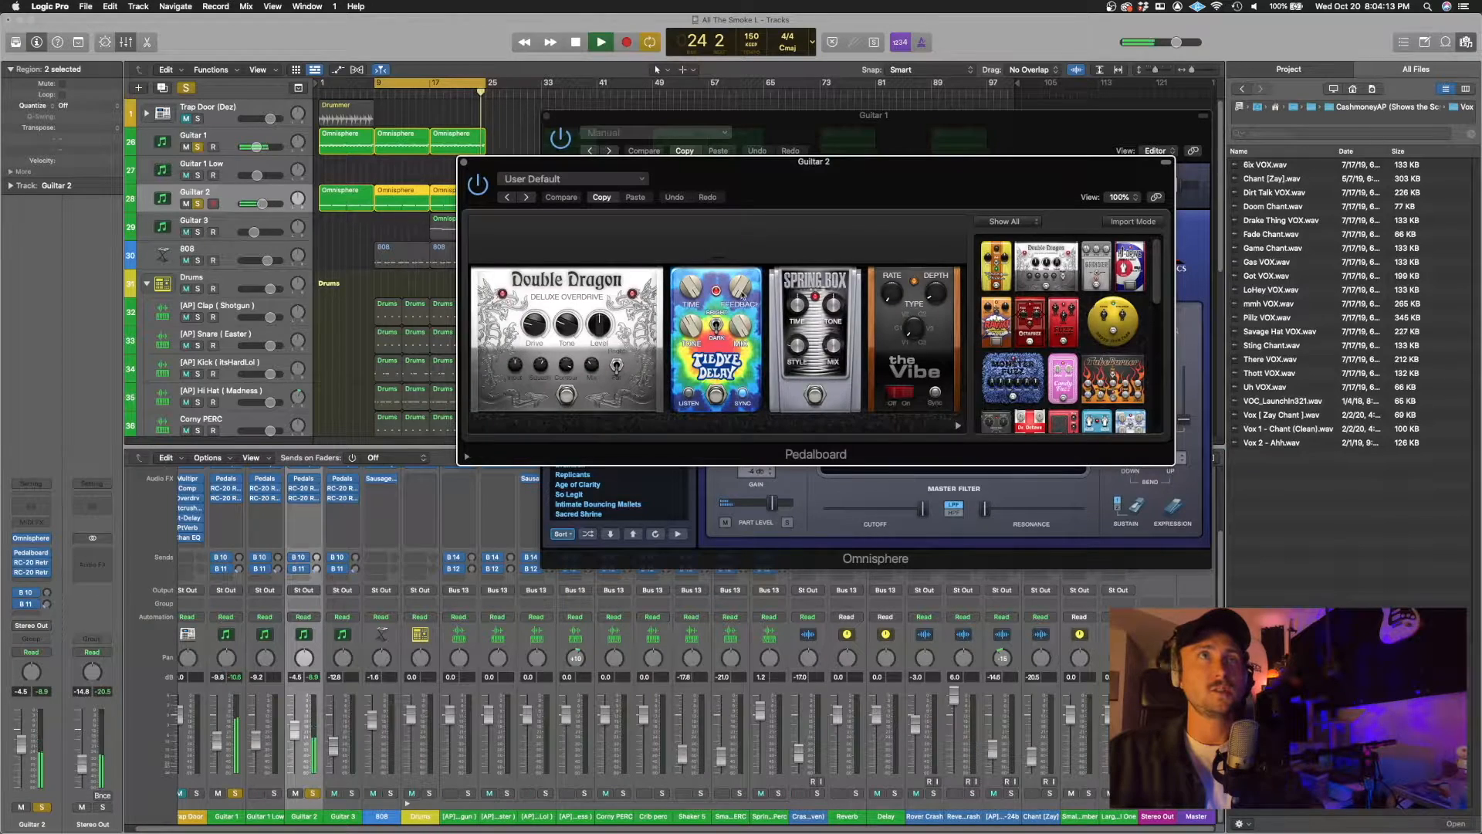
left_click_drag(700, 293, 692, 290)
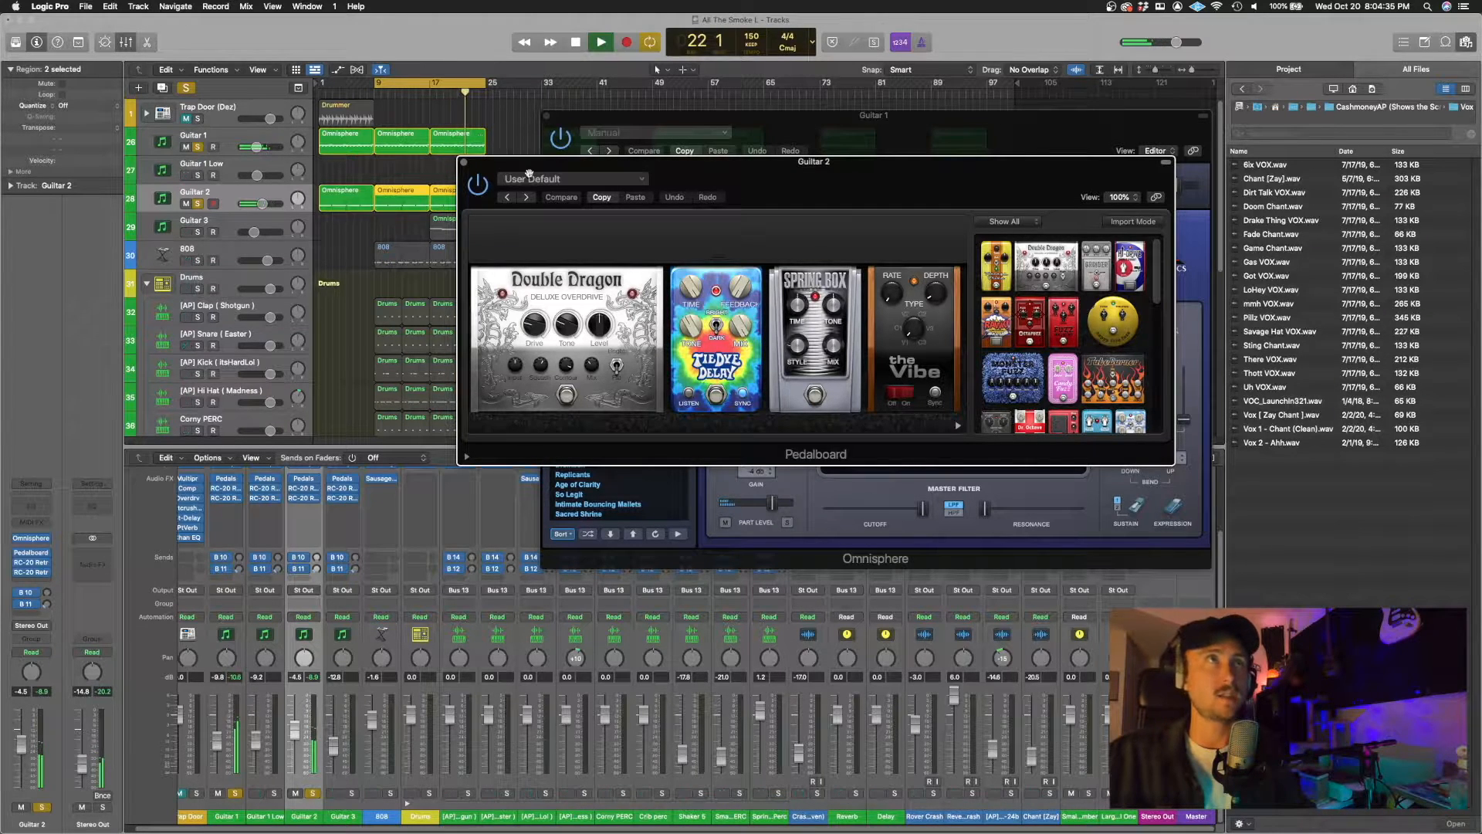
left_click(463, 163)
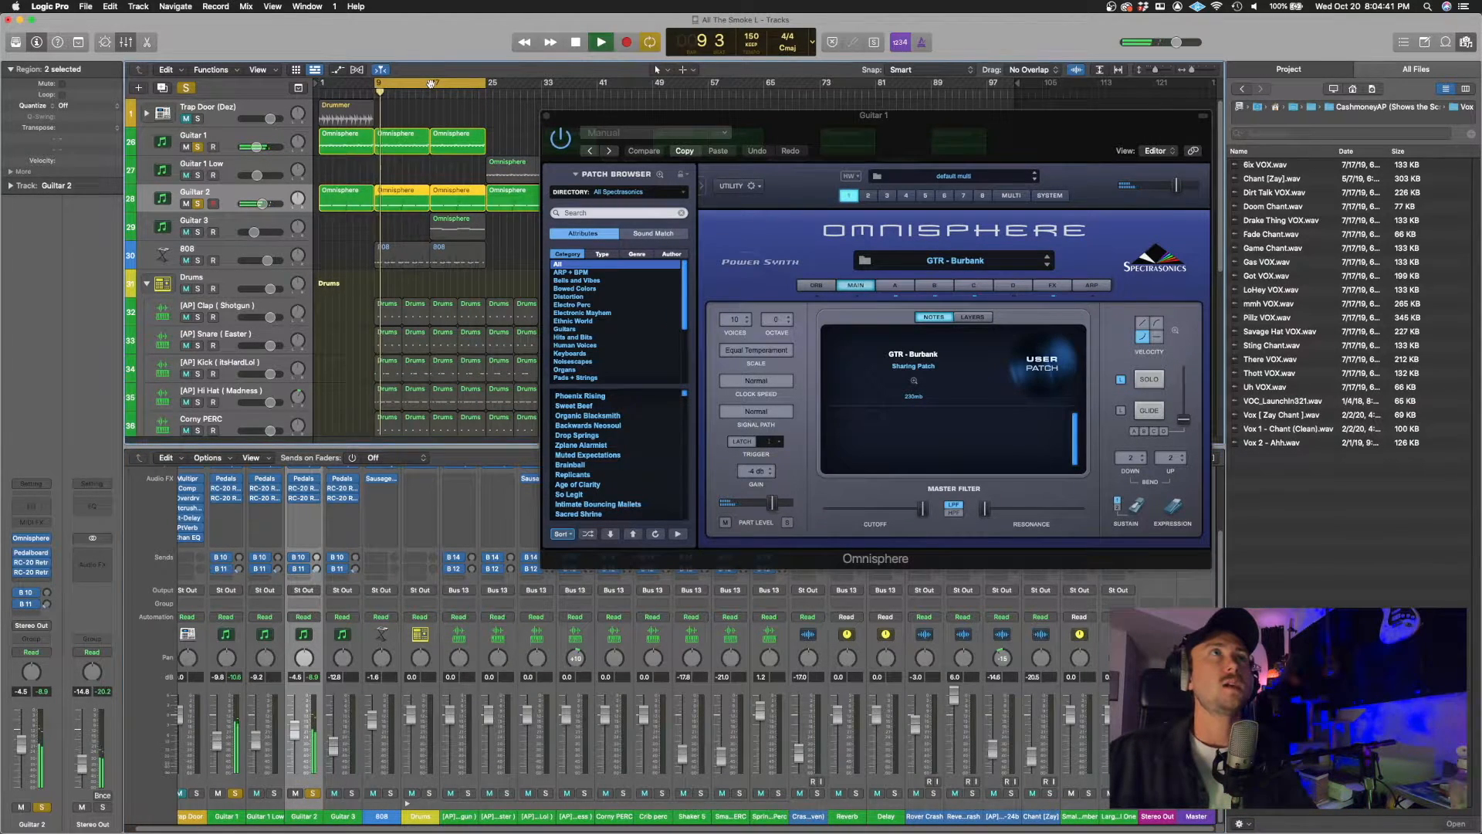
Step: Solo Guitar 3 over a cycle range of bars 17 to 25 and open its bar 17 region in the Piano Roll
left_click_drag(432, 86, 486, 86)
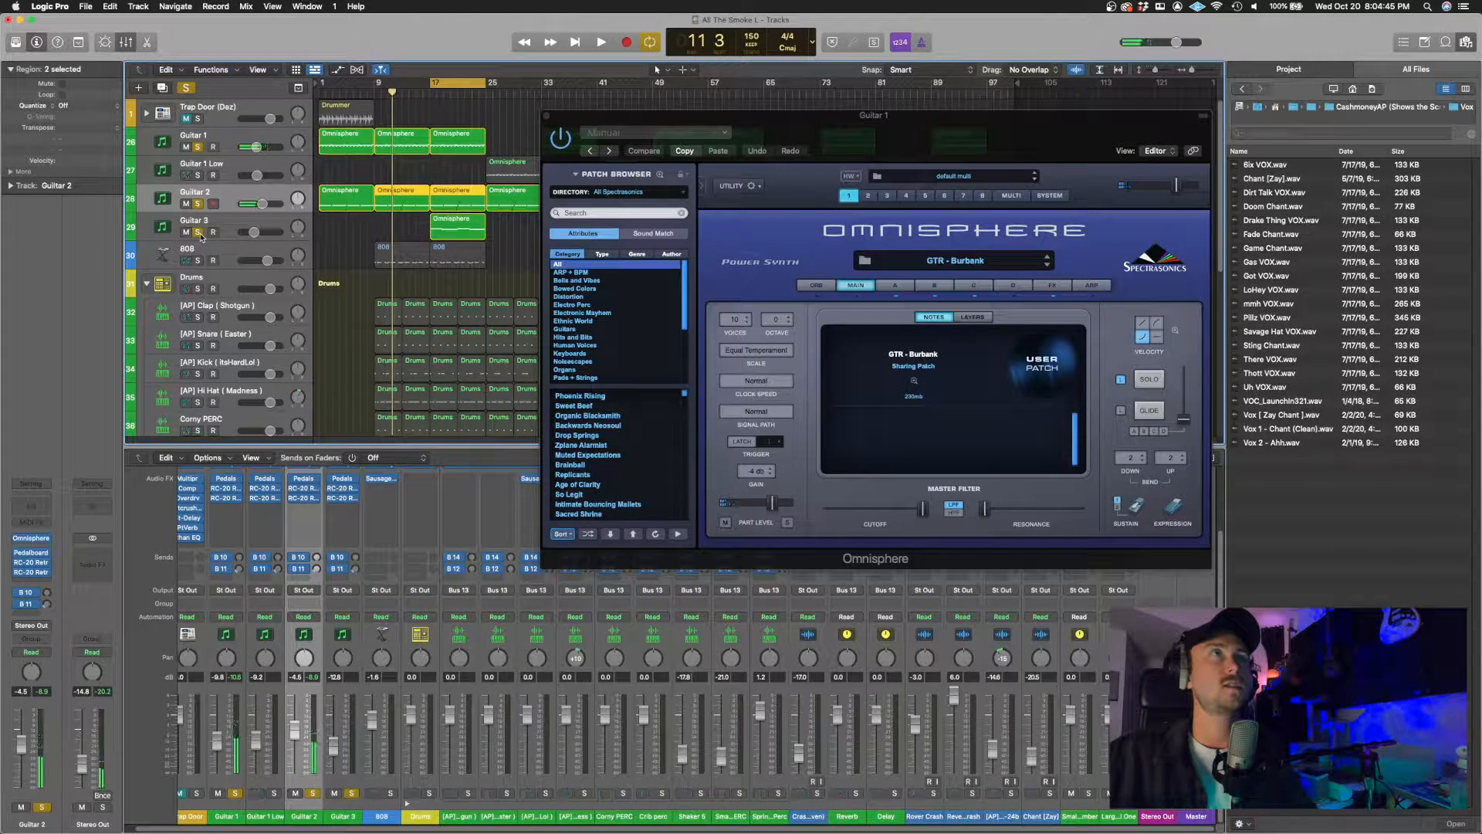
key("space")
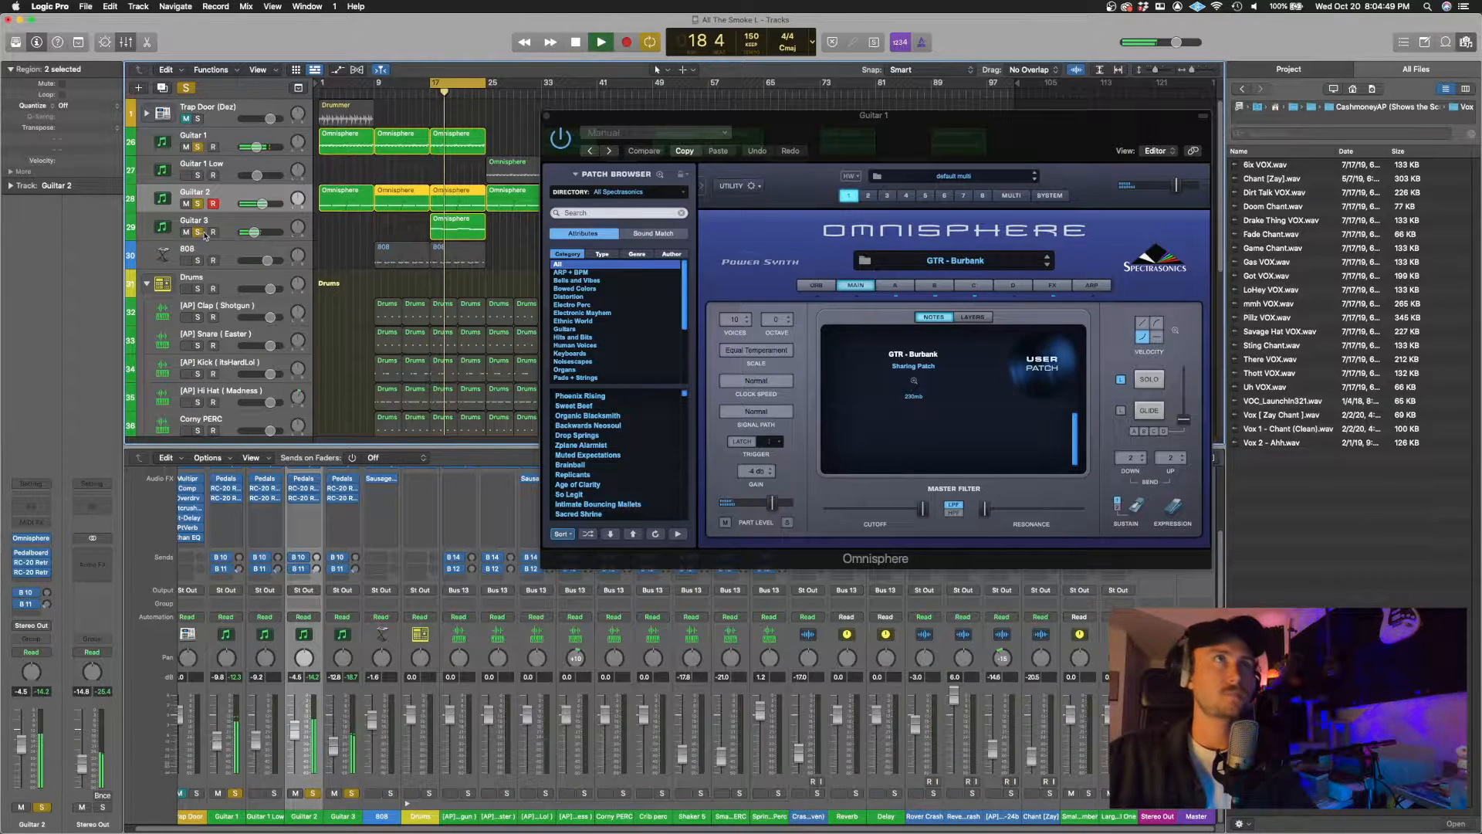
double_click(466, 223)
left_click_drag(726, 114, 954, 40)
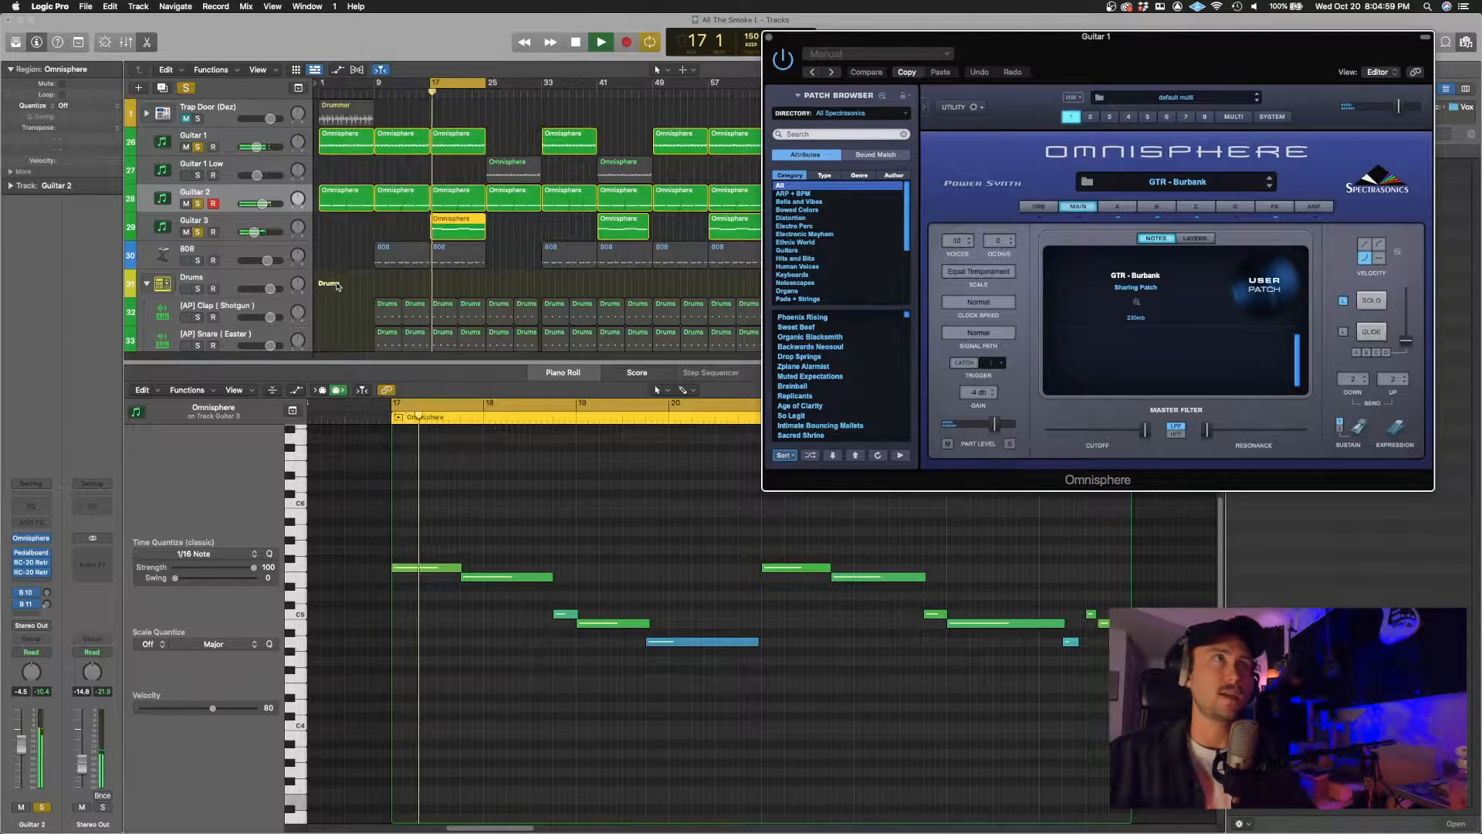
Step: Solo the Clap, Snare, Kick and Hi Hat tracks and all the percussion tracks from Corny PERC to Sprinkler Perc
scroll(199, 284, "down", 1)
left_click(199, 283)
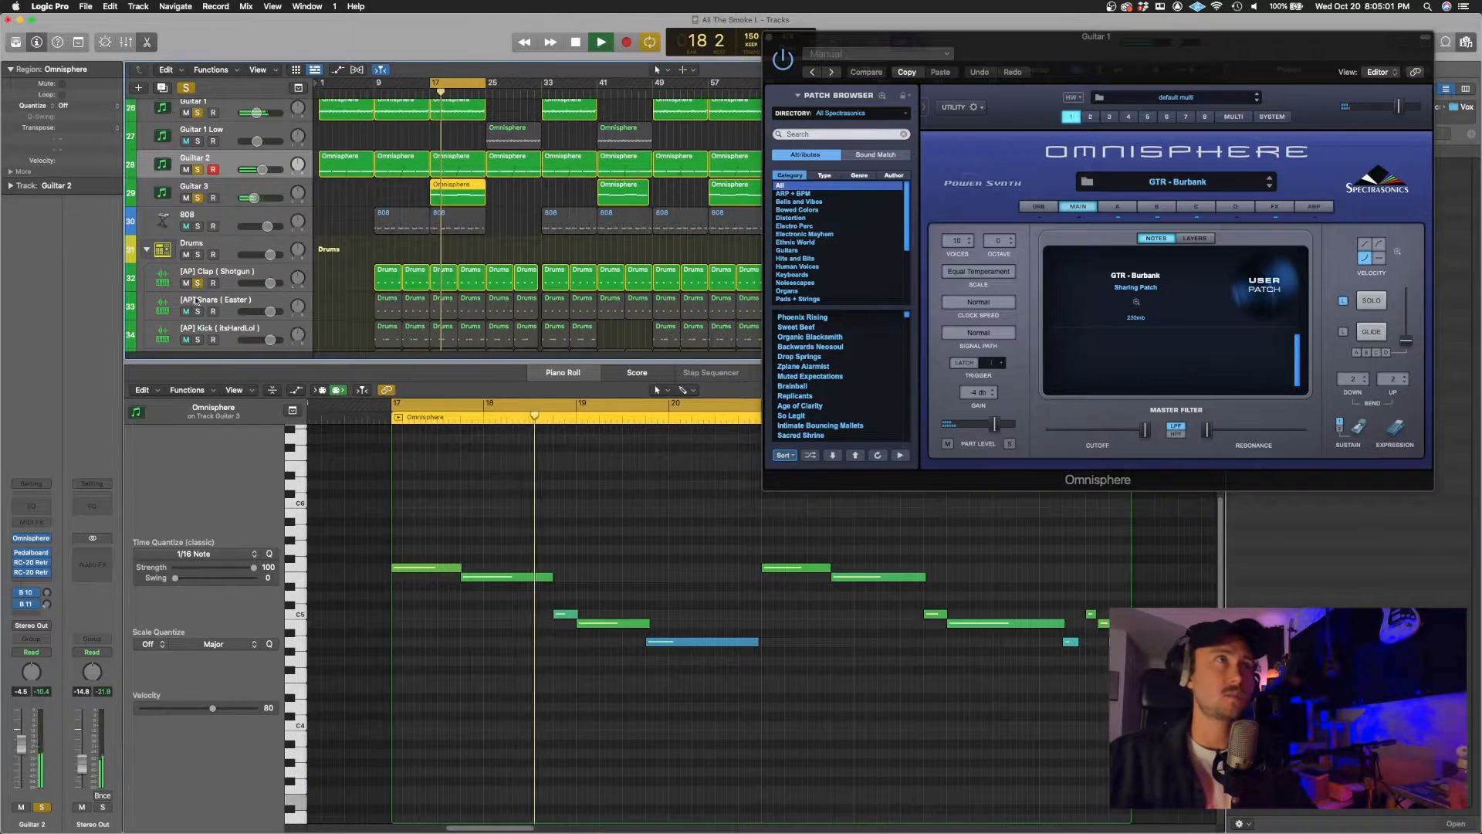
left_click(198, 311)
scroll(270, 278, "down", 4)
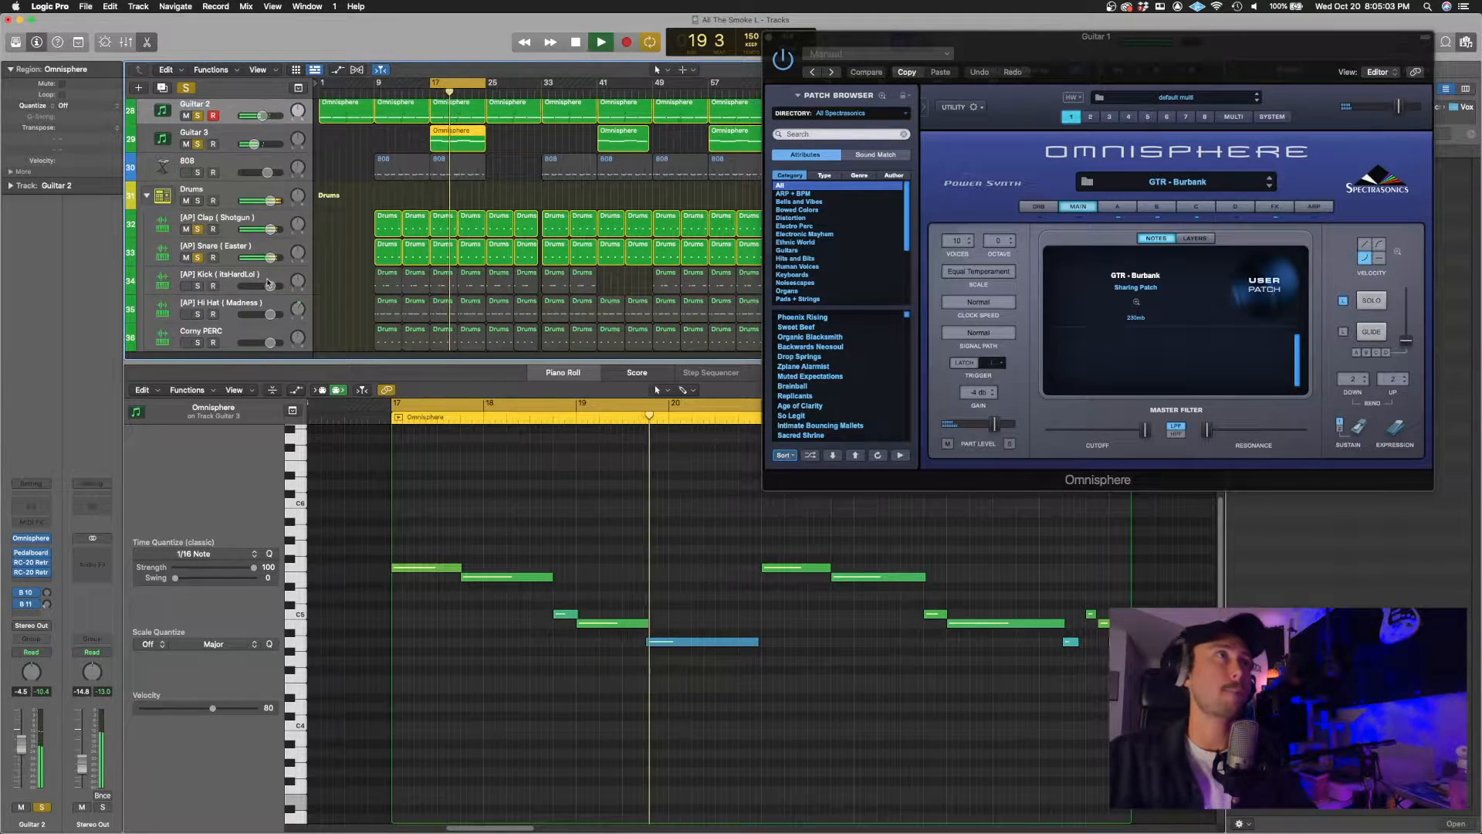
left_click(199, 239)
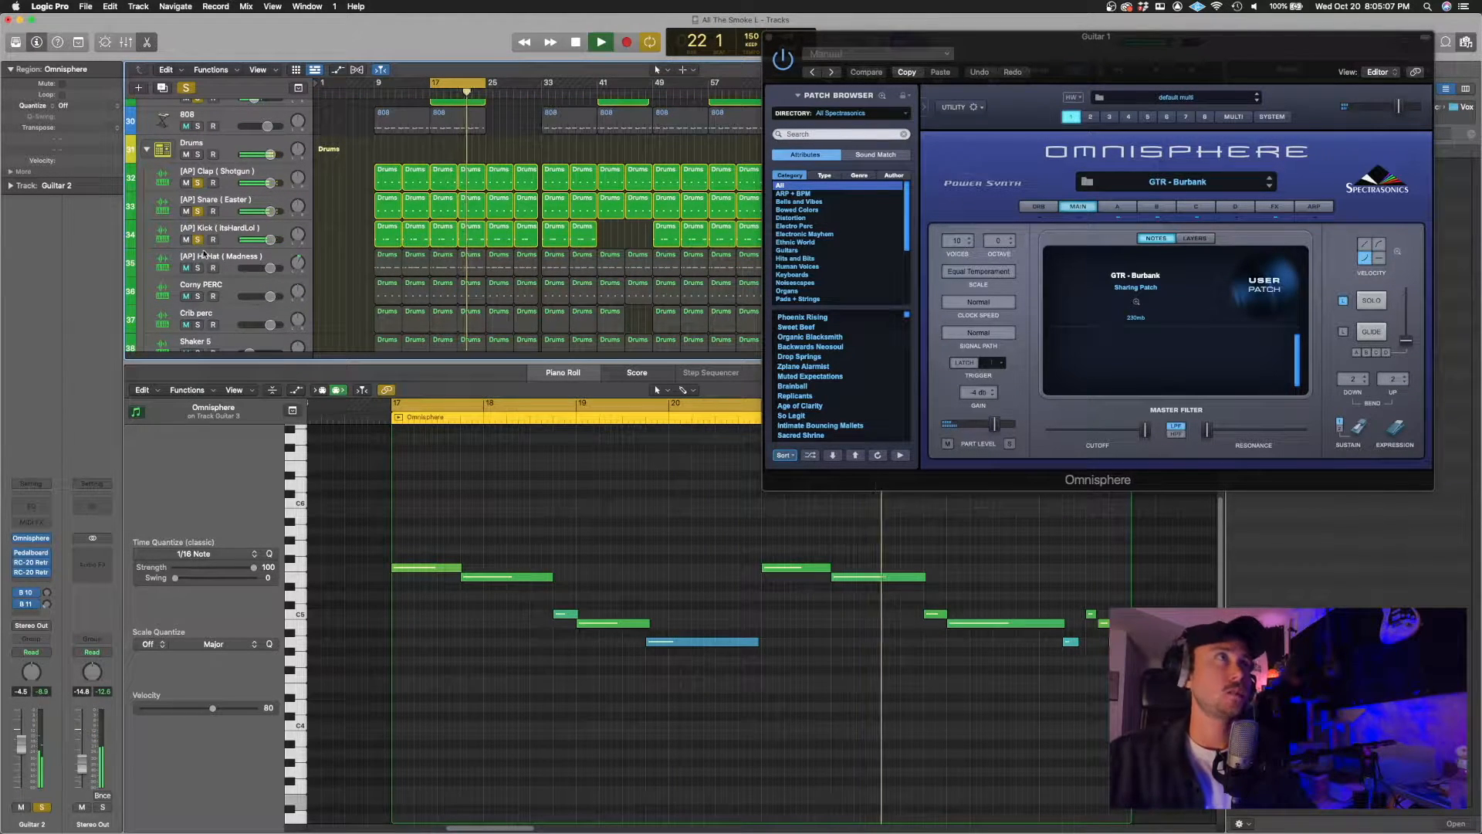
scroll(204, 253, "down", 4)
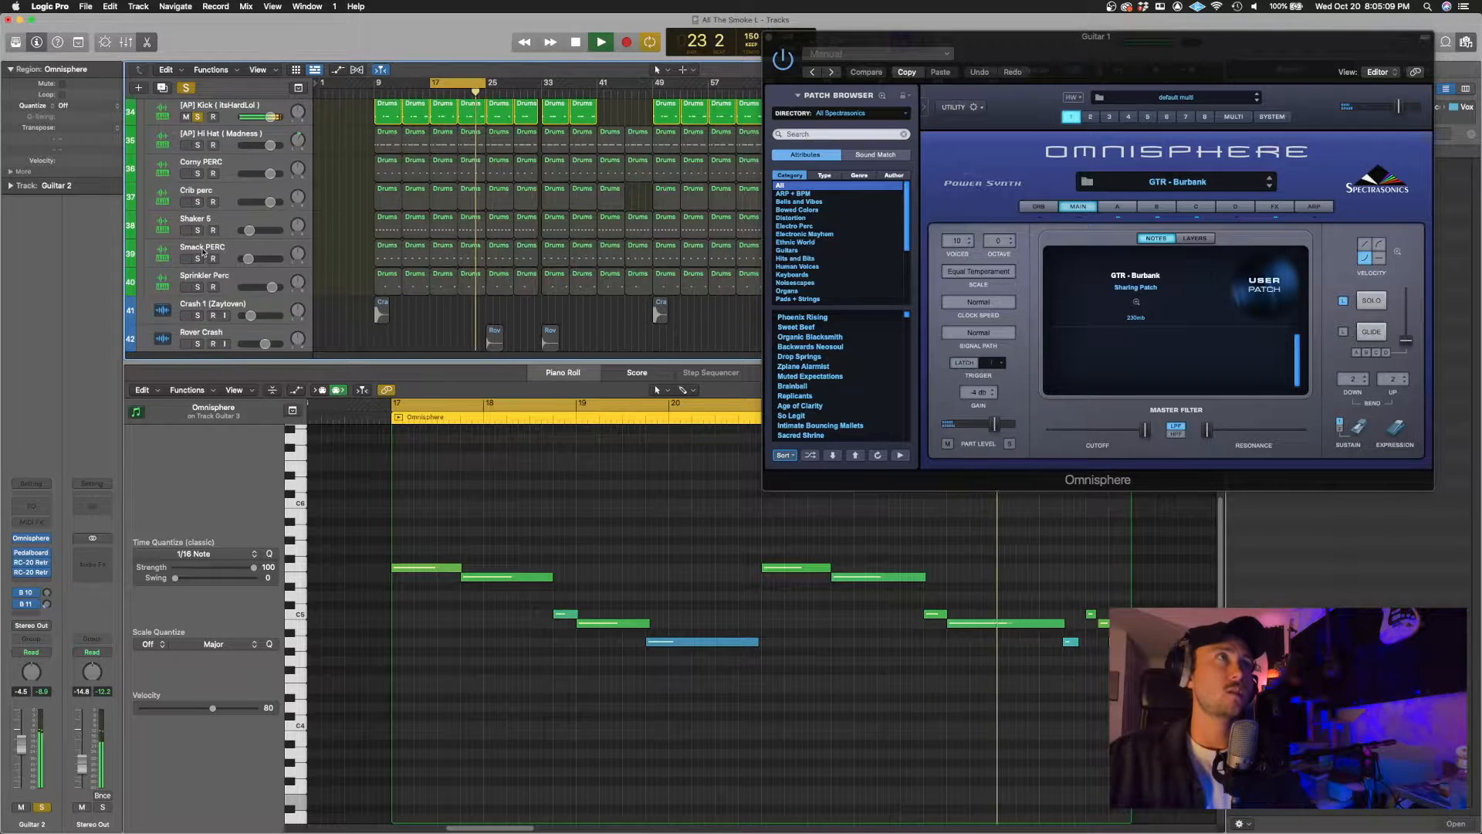
left_click_drag(199, 145, 194, 287)
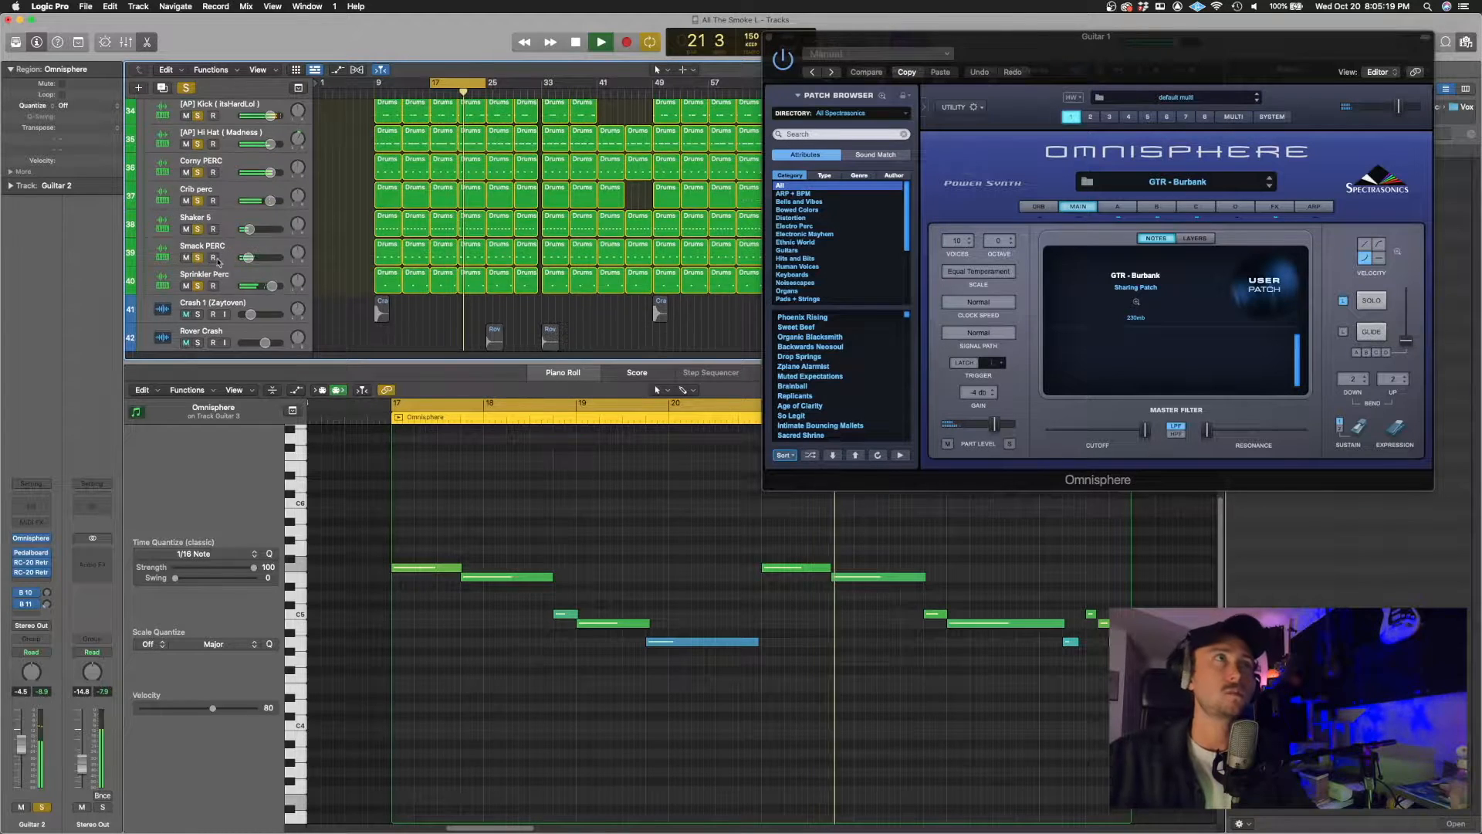
Step: Solo the 808 track and show its bar 17 region in the Piano Roll
scroll(220, 232, "down", 3)
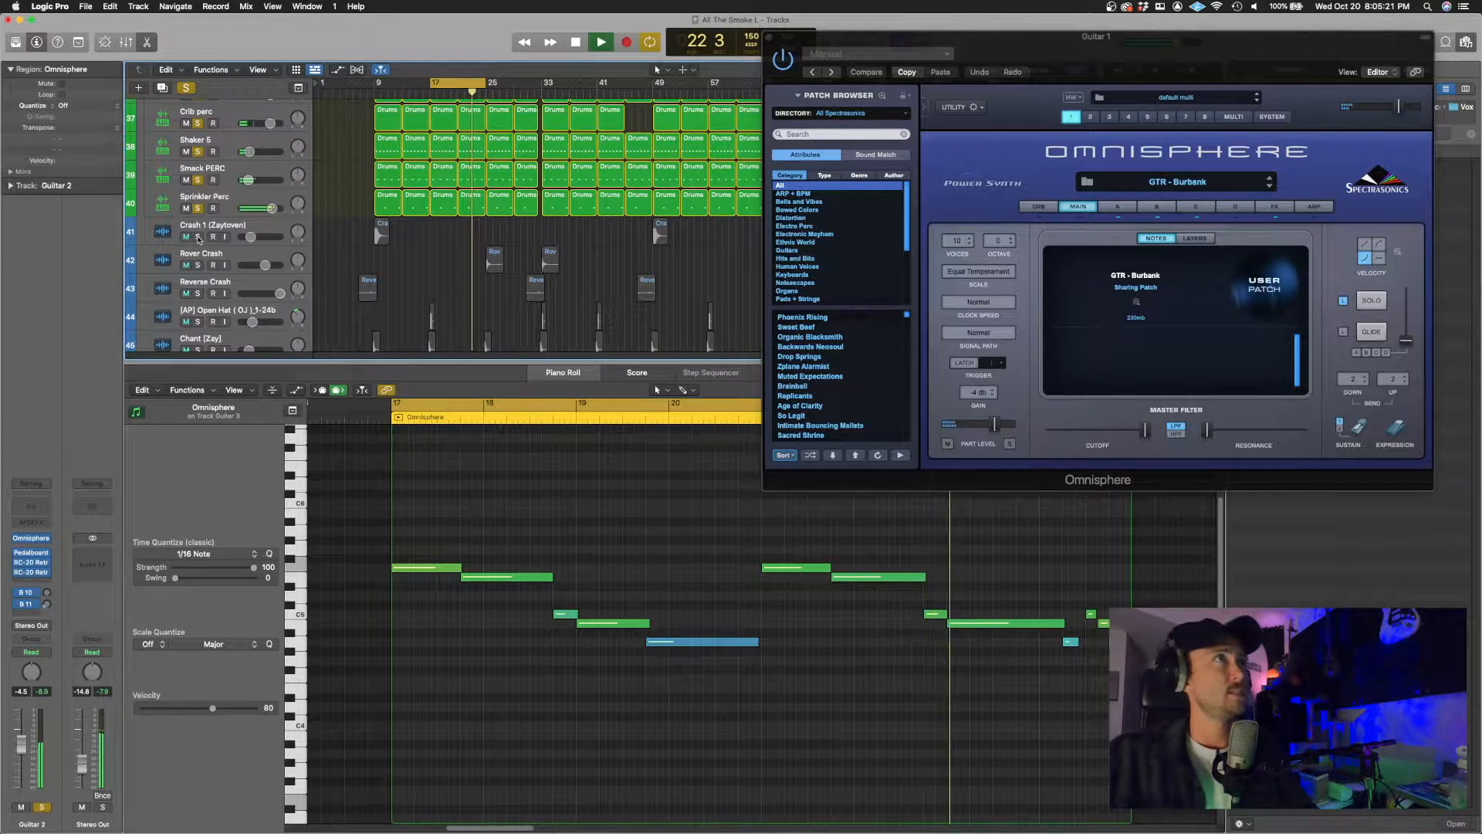
scroll(199, 232, "up", 5)
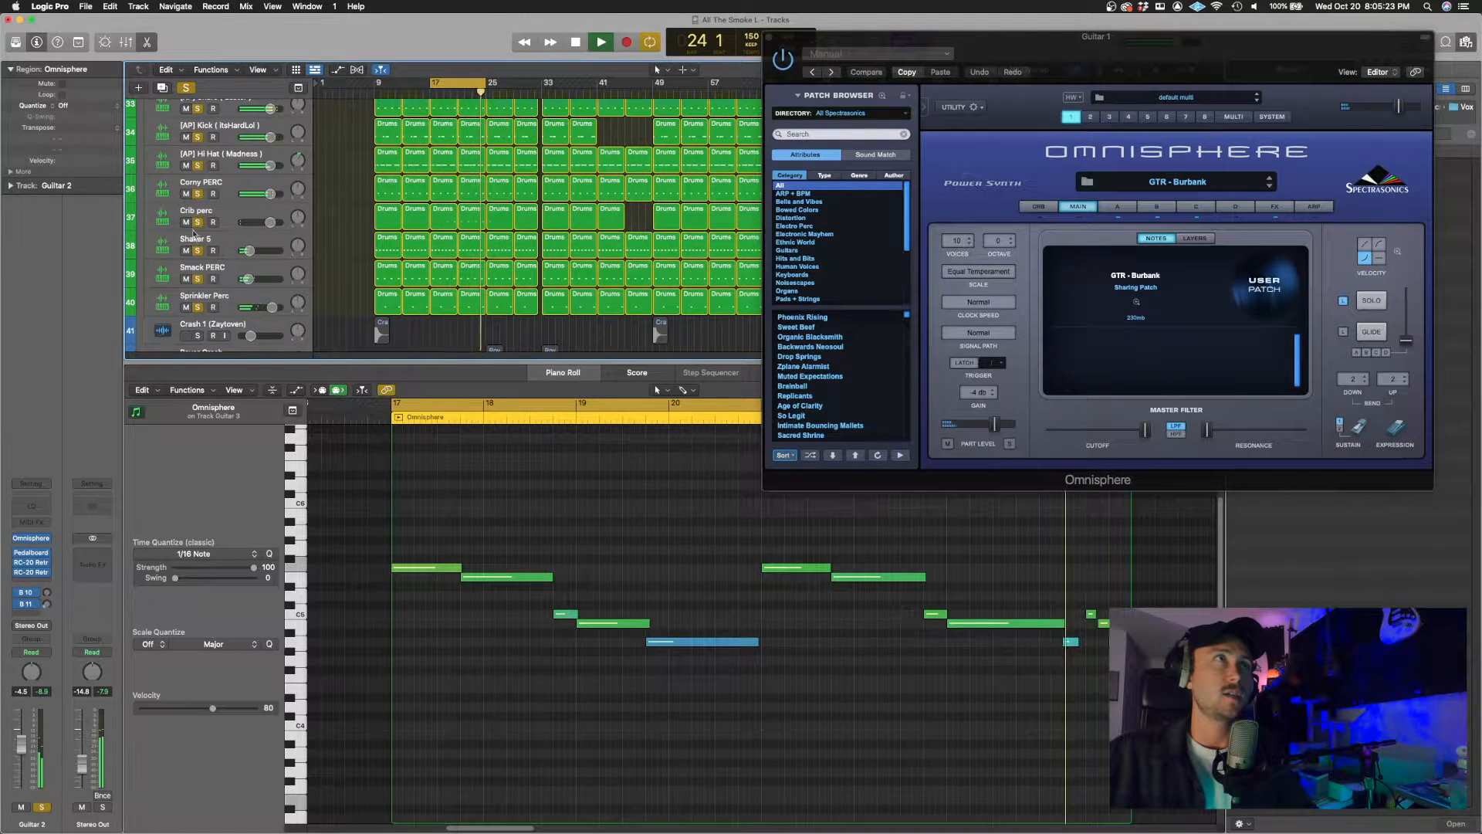
scroll(197, 176, "up", 3)
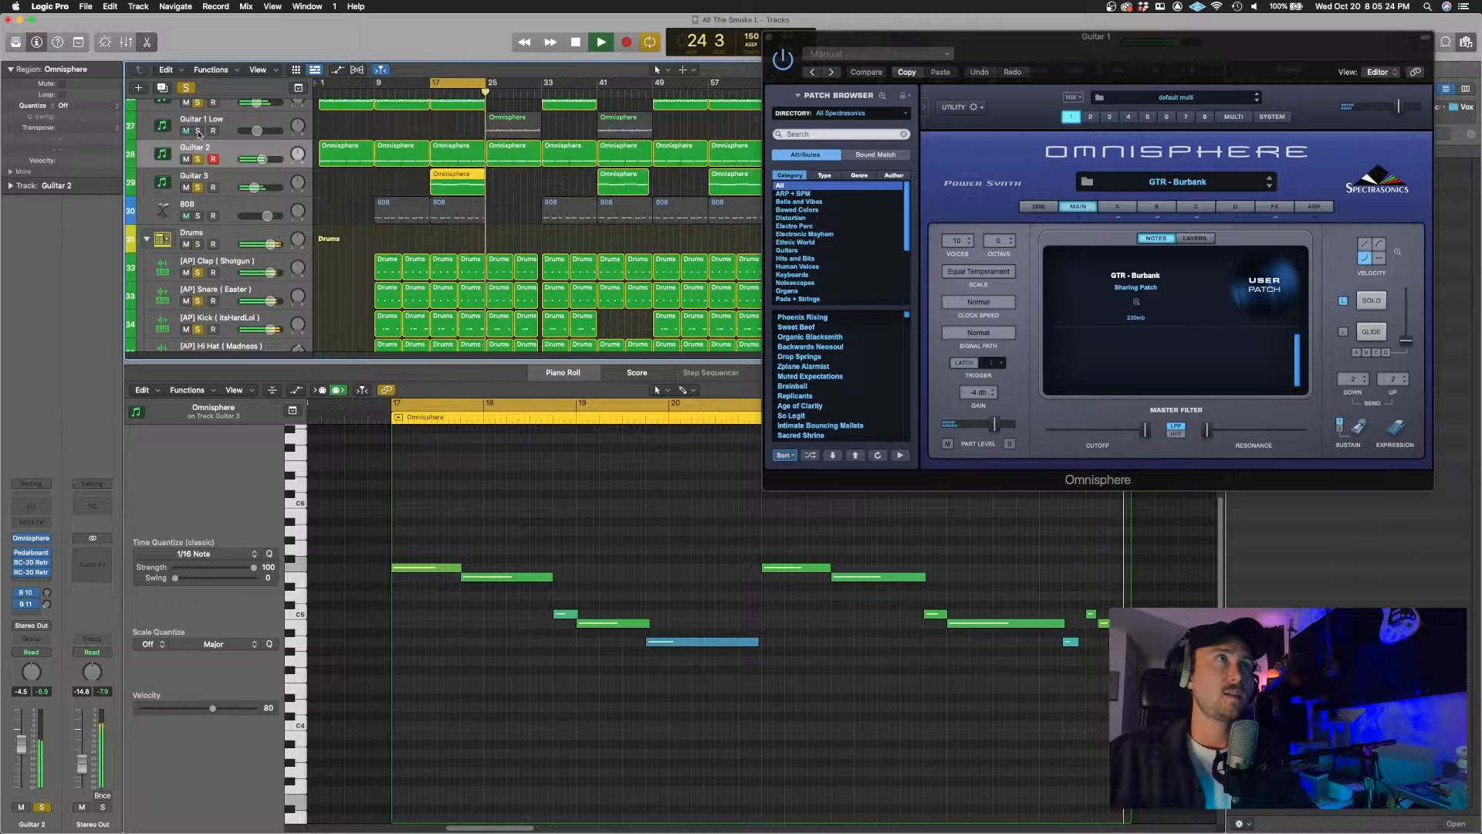
left_click(199, 216)
left_click(198, 216)
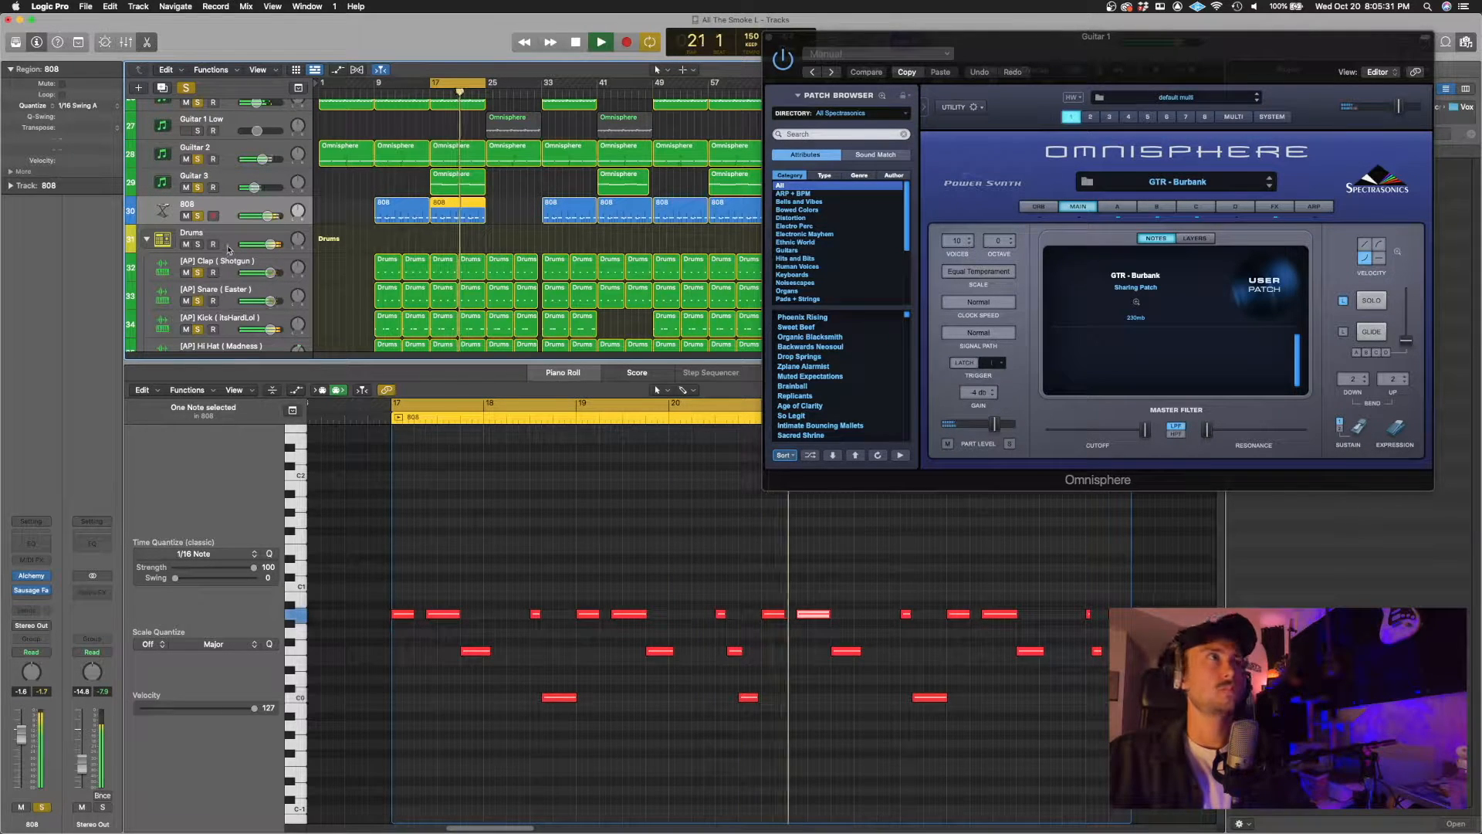
Step: Extend the start of the cycle range back to bar 9, so that it covers bars 9 to 25
scroll(228, 249, "down", 10)
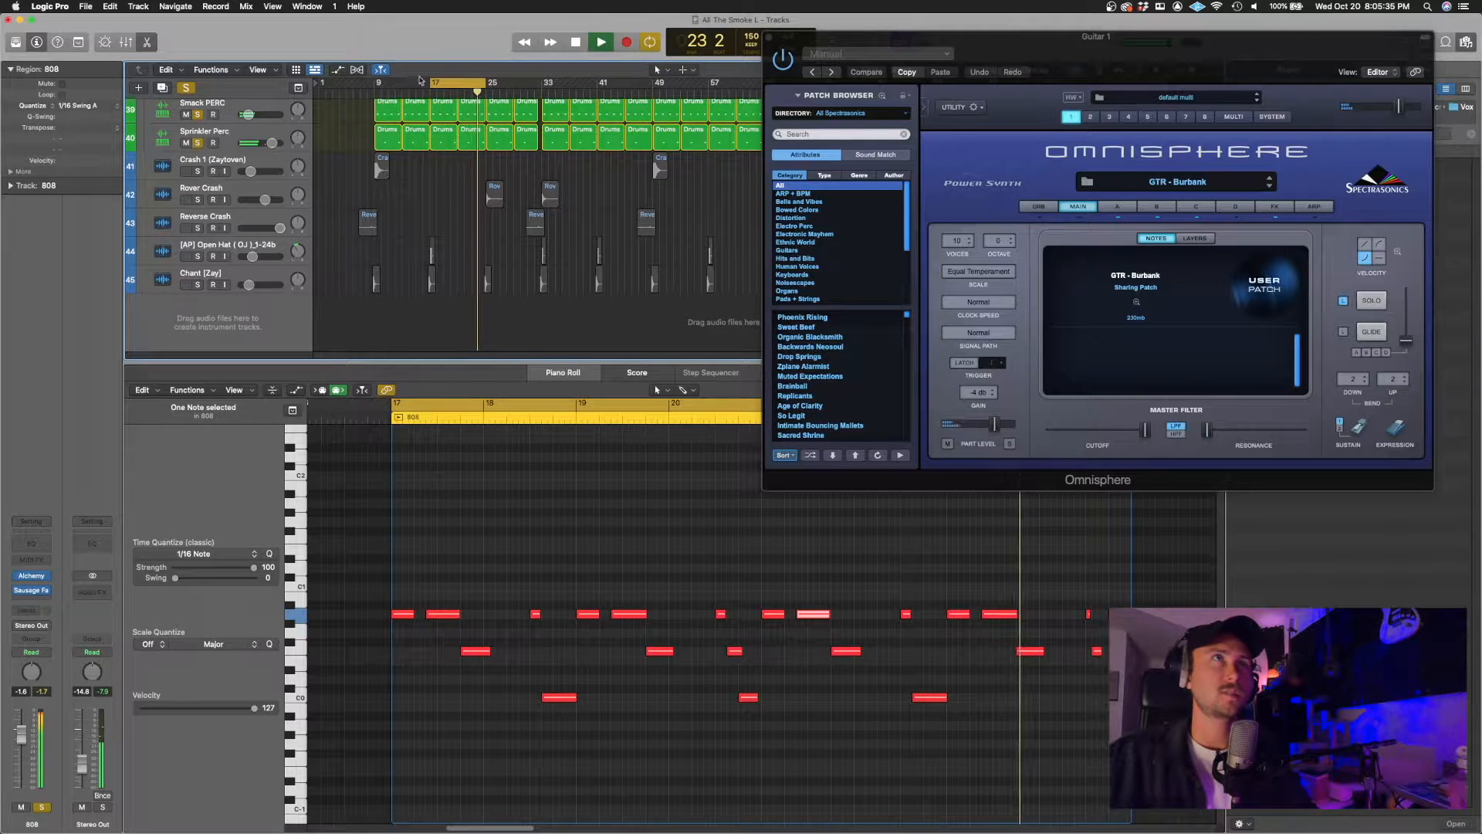
left_click_drag(429, 82, 378, 83)
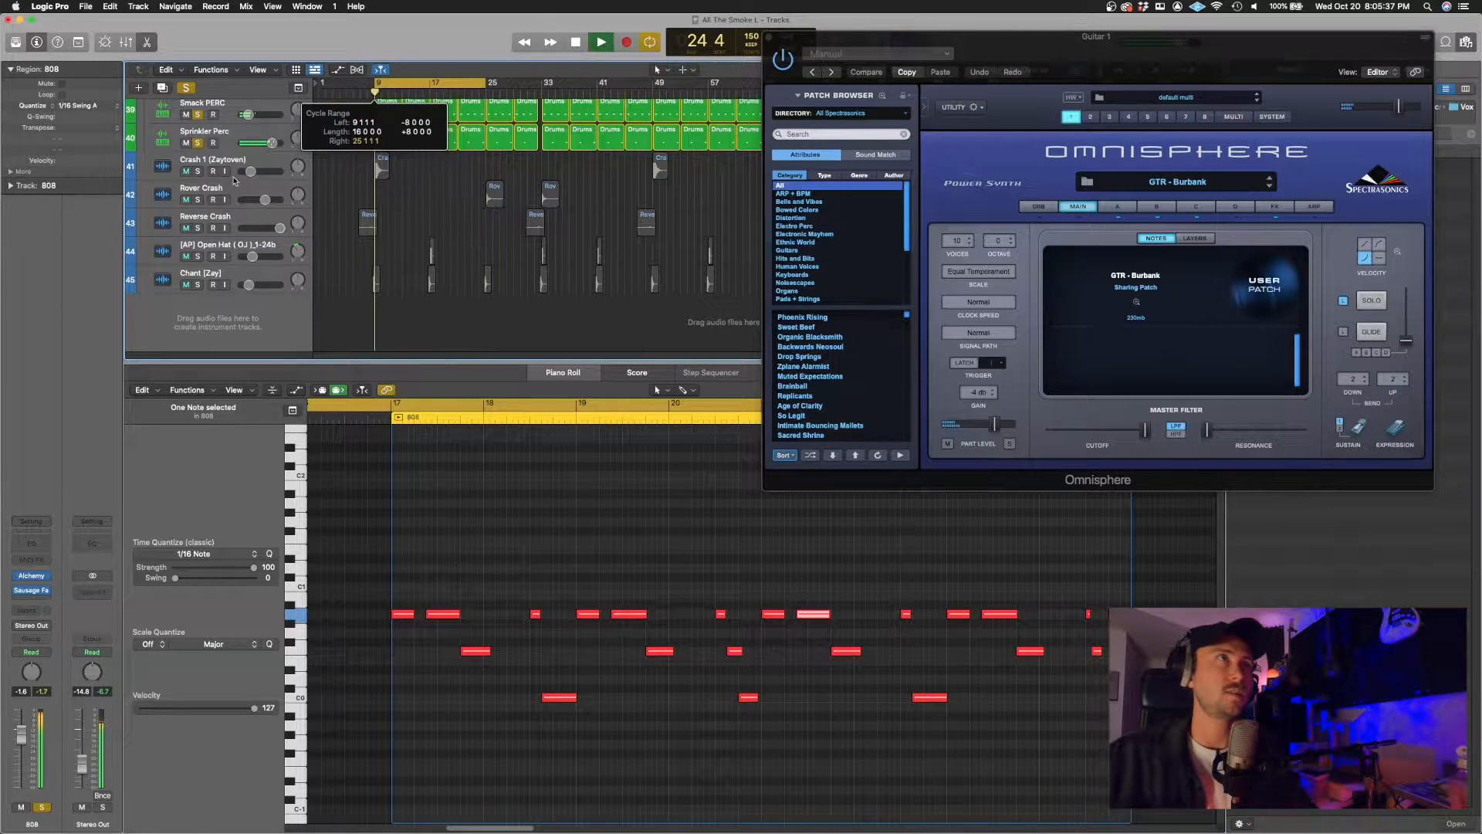
Step: Stop playback, clear the current solos, and solo the five effect tracks from Crash 1 to Chant
key("space")
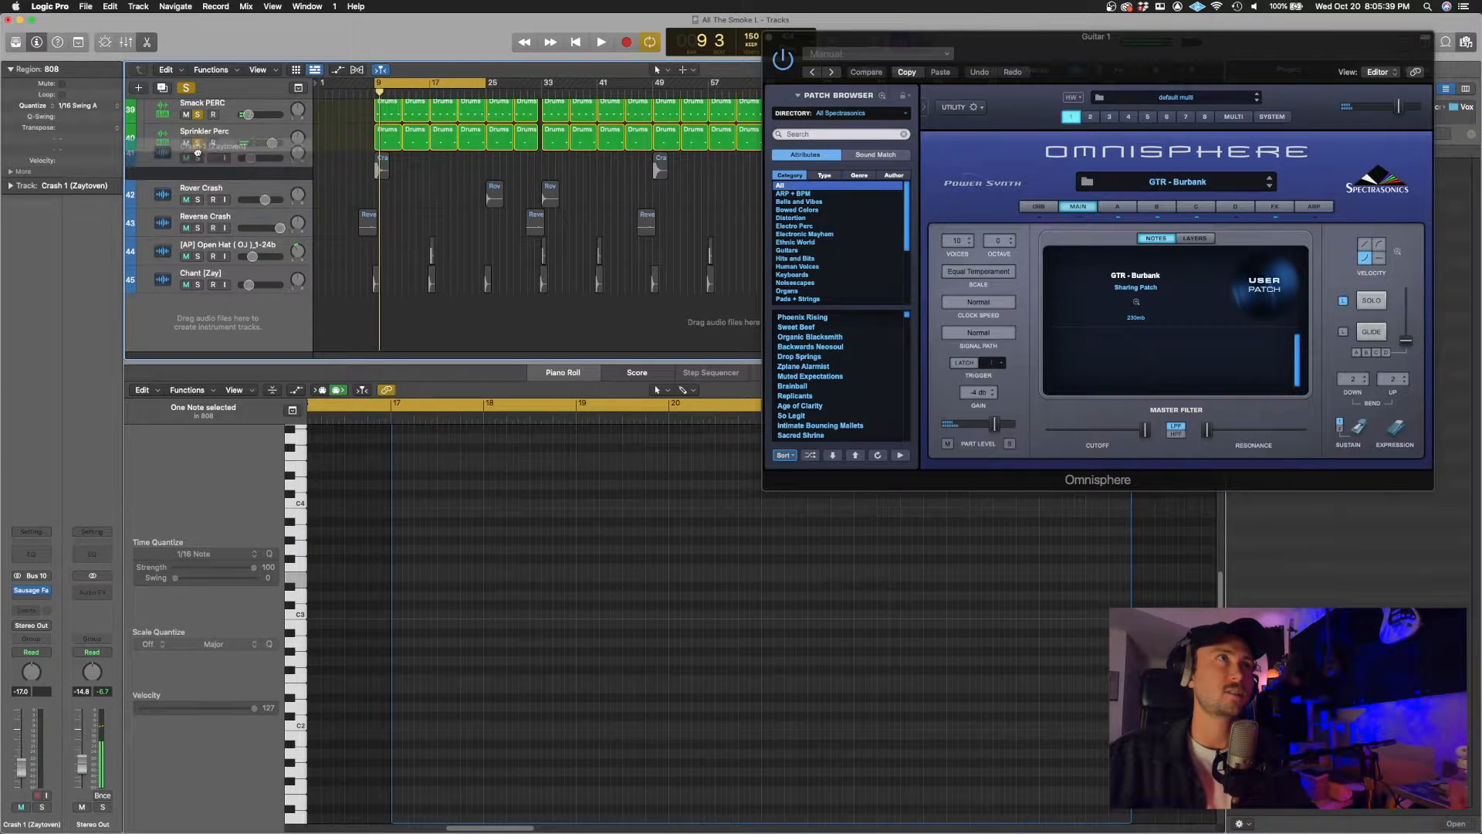
left_click(199, 155)
left_click(199, 143)
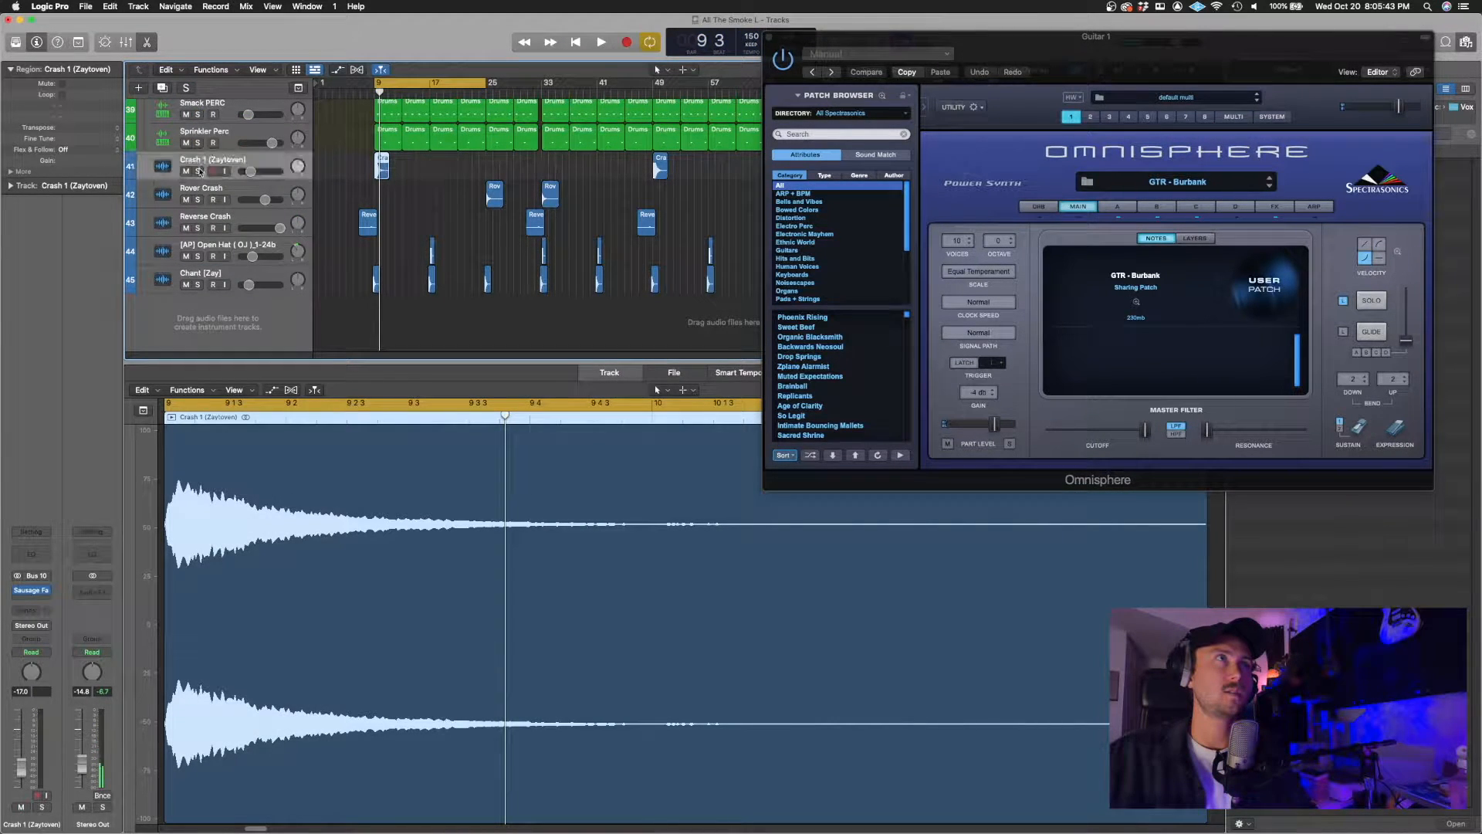
key("ctrl+s")
left_click(201, 173)
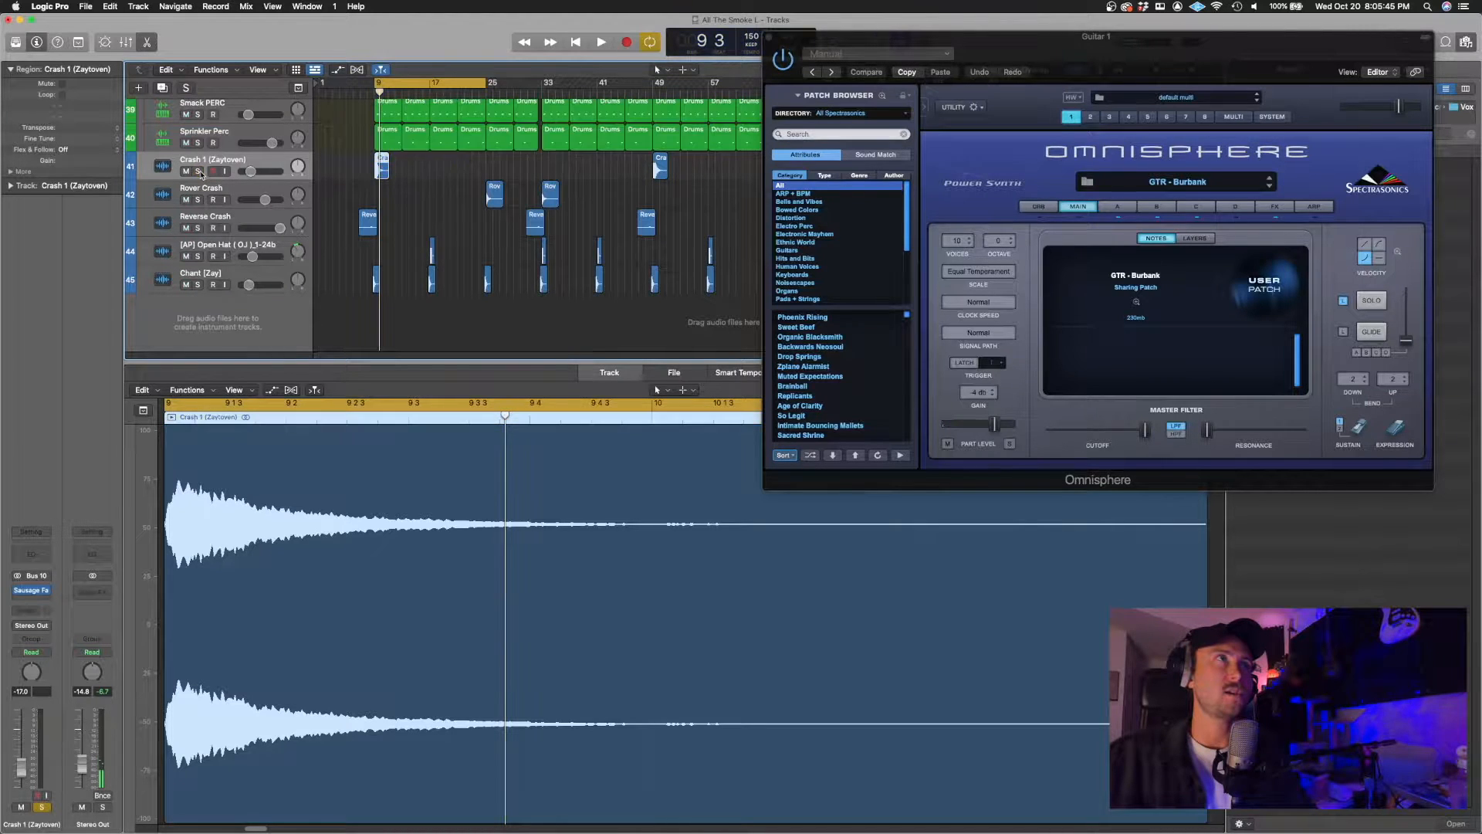
left_click_drag(198, 172, 197, 281)
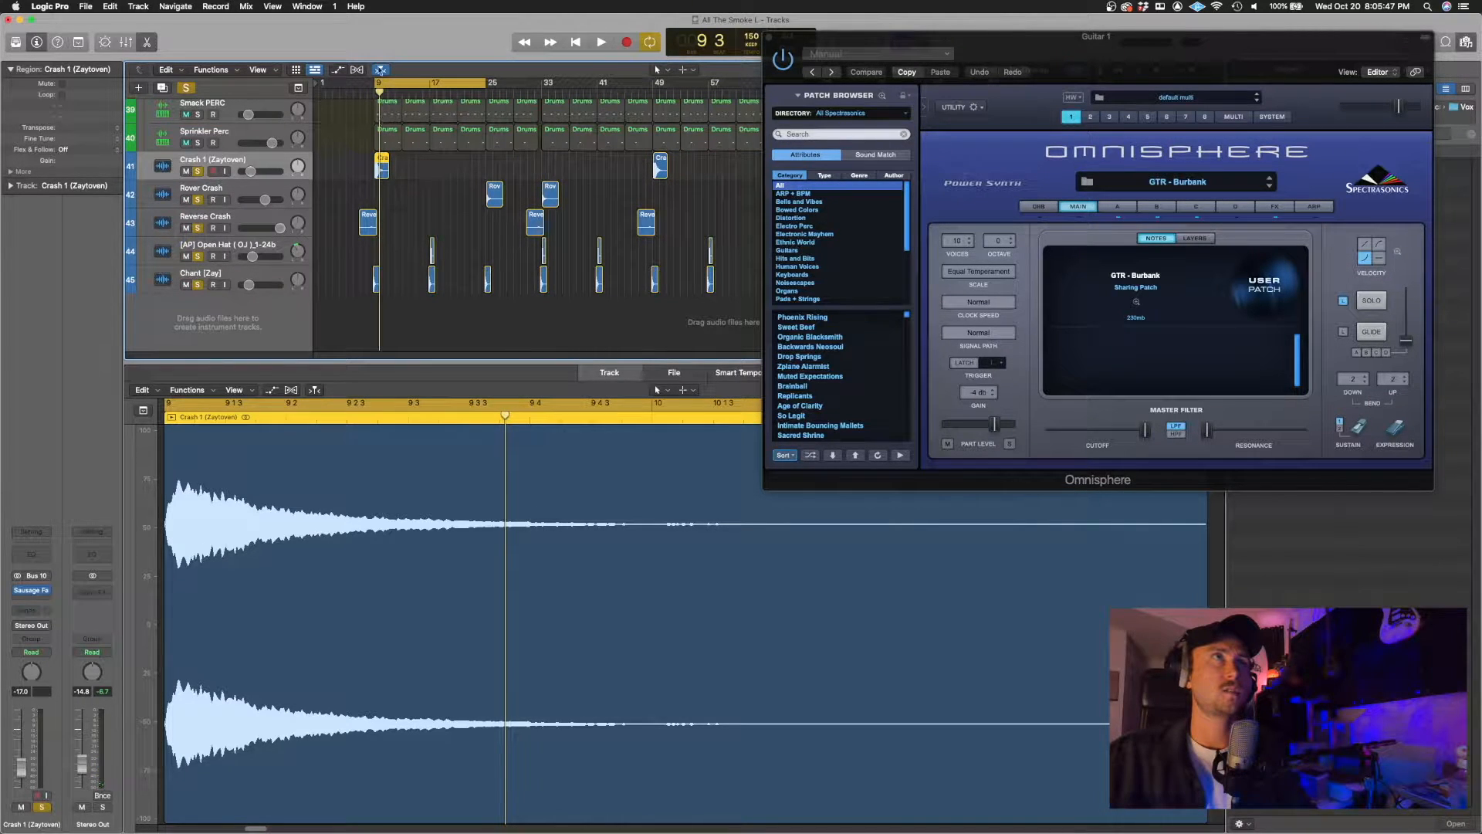
Step: Turn off the cycle range and listen to the soloed effects from about bar 7 and about bar 16
left_click(380, 82)
double_click(363, 92)
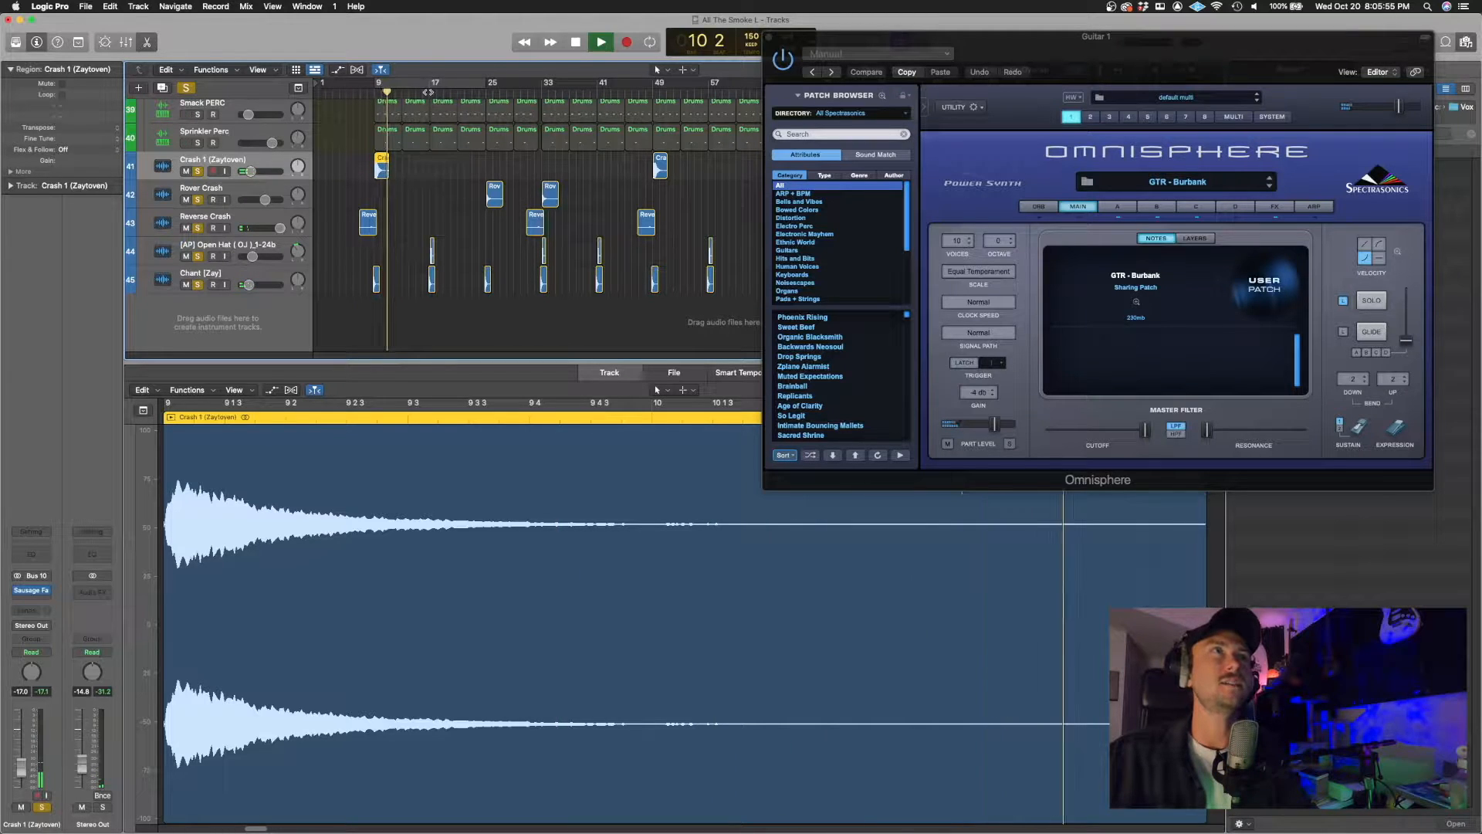
left_click(423, 92)
key("space")
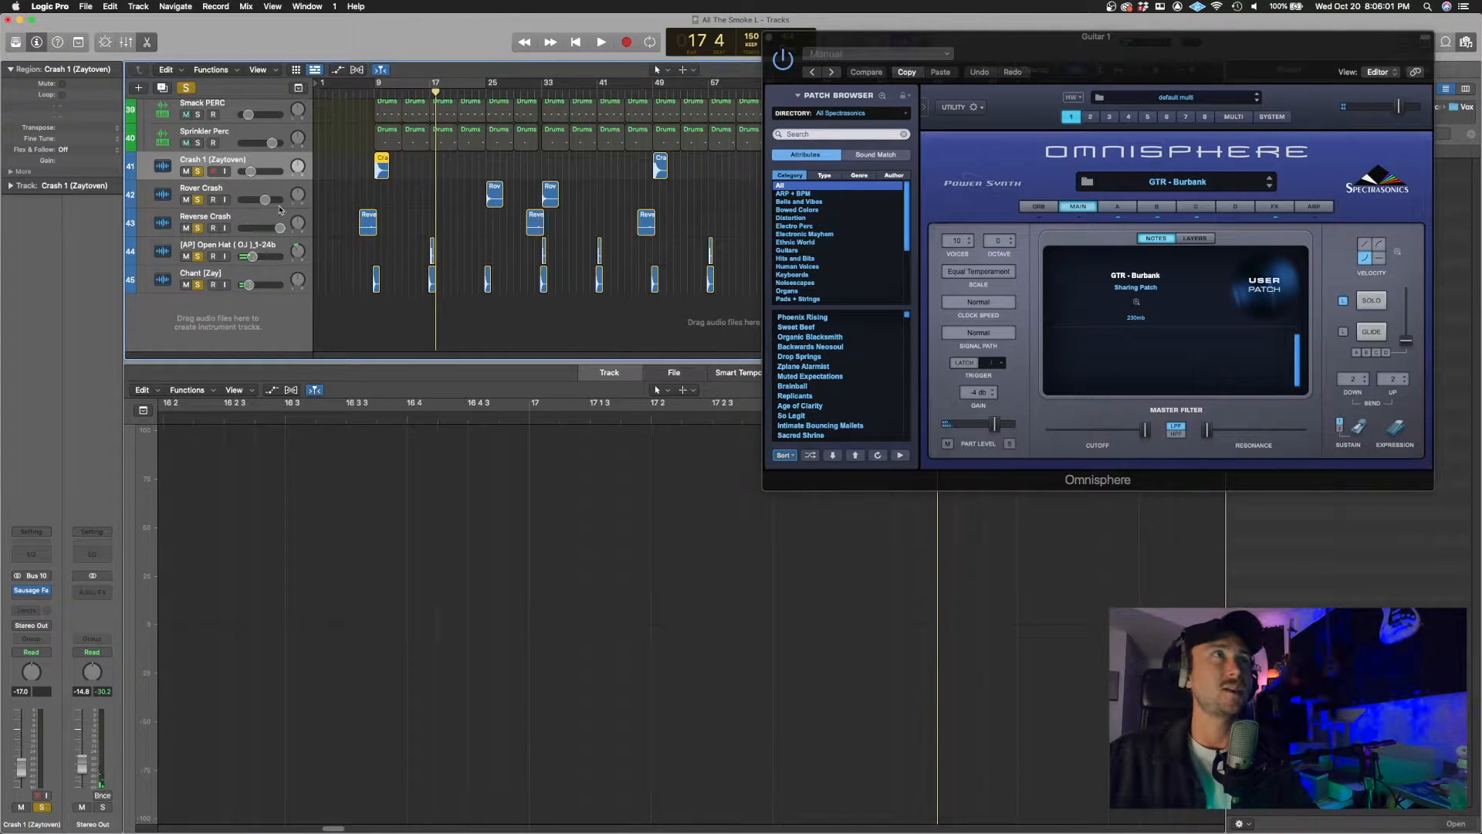
Step: Unsolo the Crash 1 to Chant tracks and play the full beat from bar 6
left_click(361, 93)
left_click(354, 93)
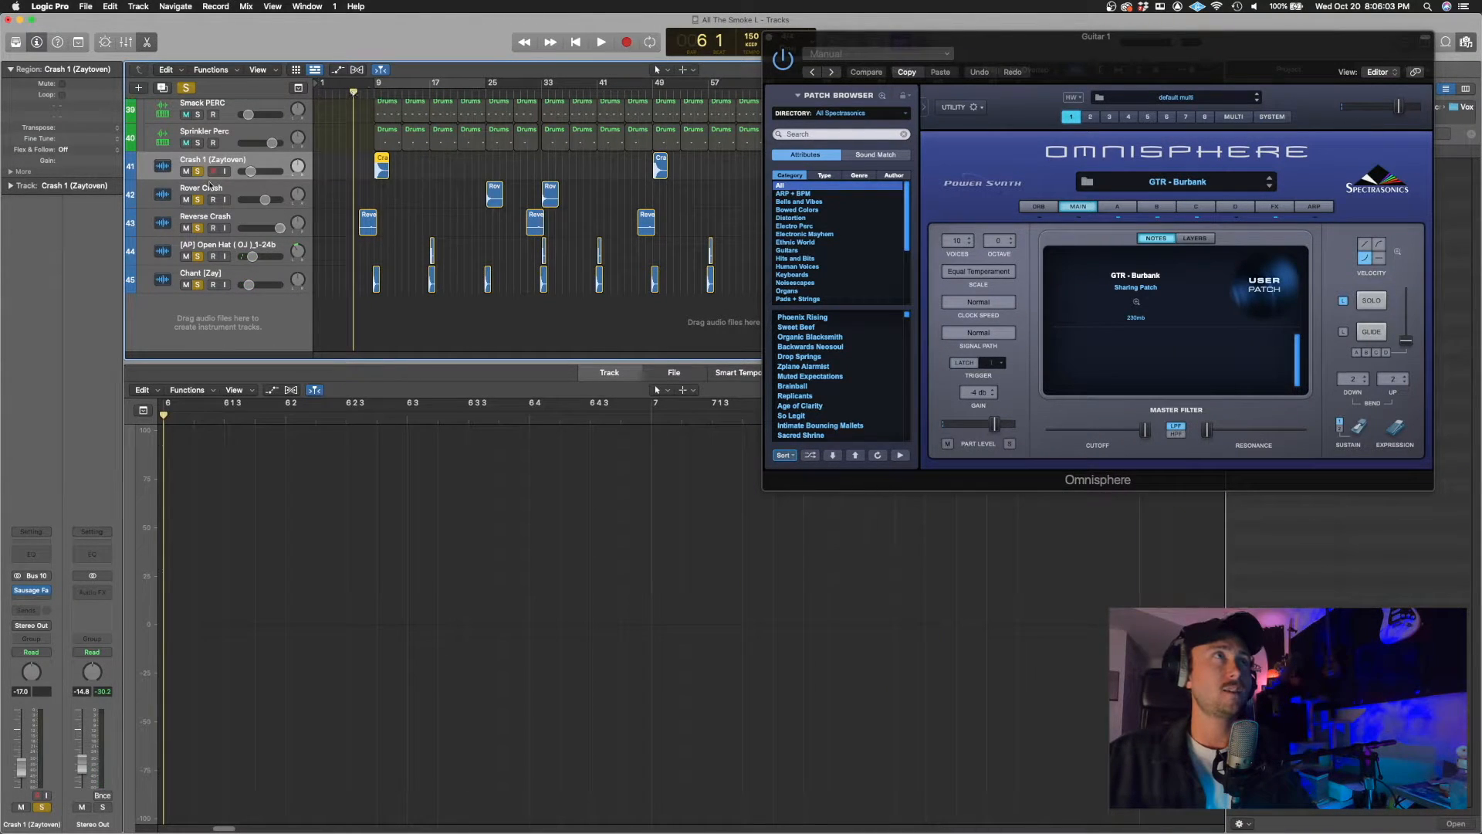
left_click(200, 176)
key("space")
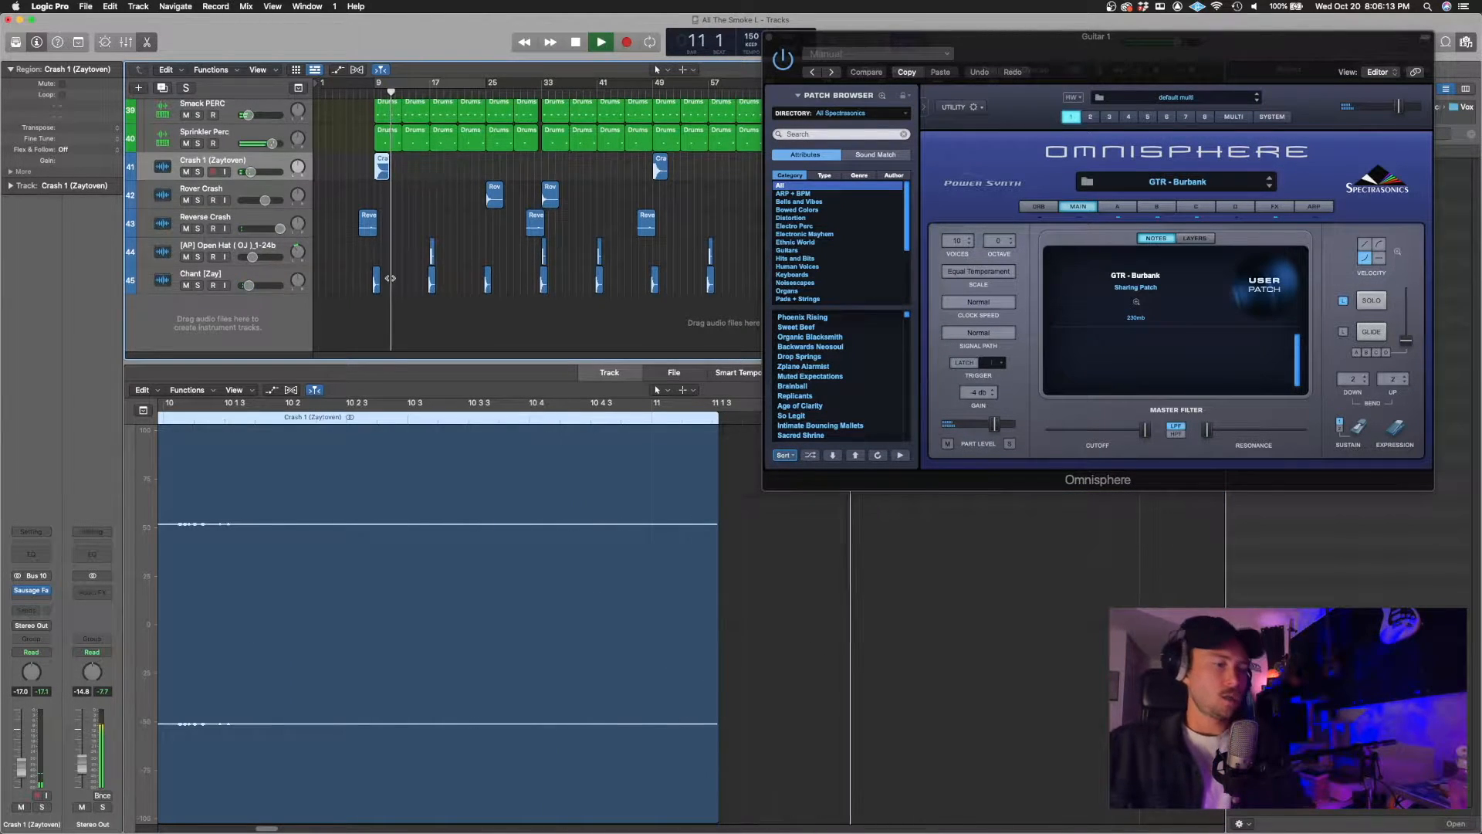
Step: Show the mixer and close the Omnisphere window while cycling bars 9 to 25 of the full beat
scroll(391, 277, "up", 5)
key("x")
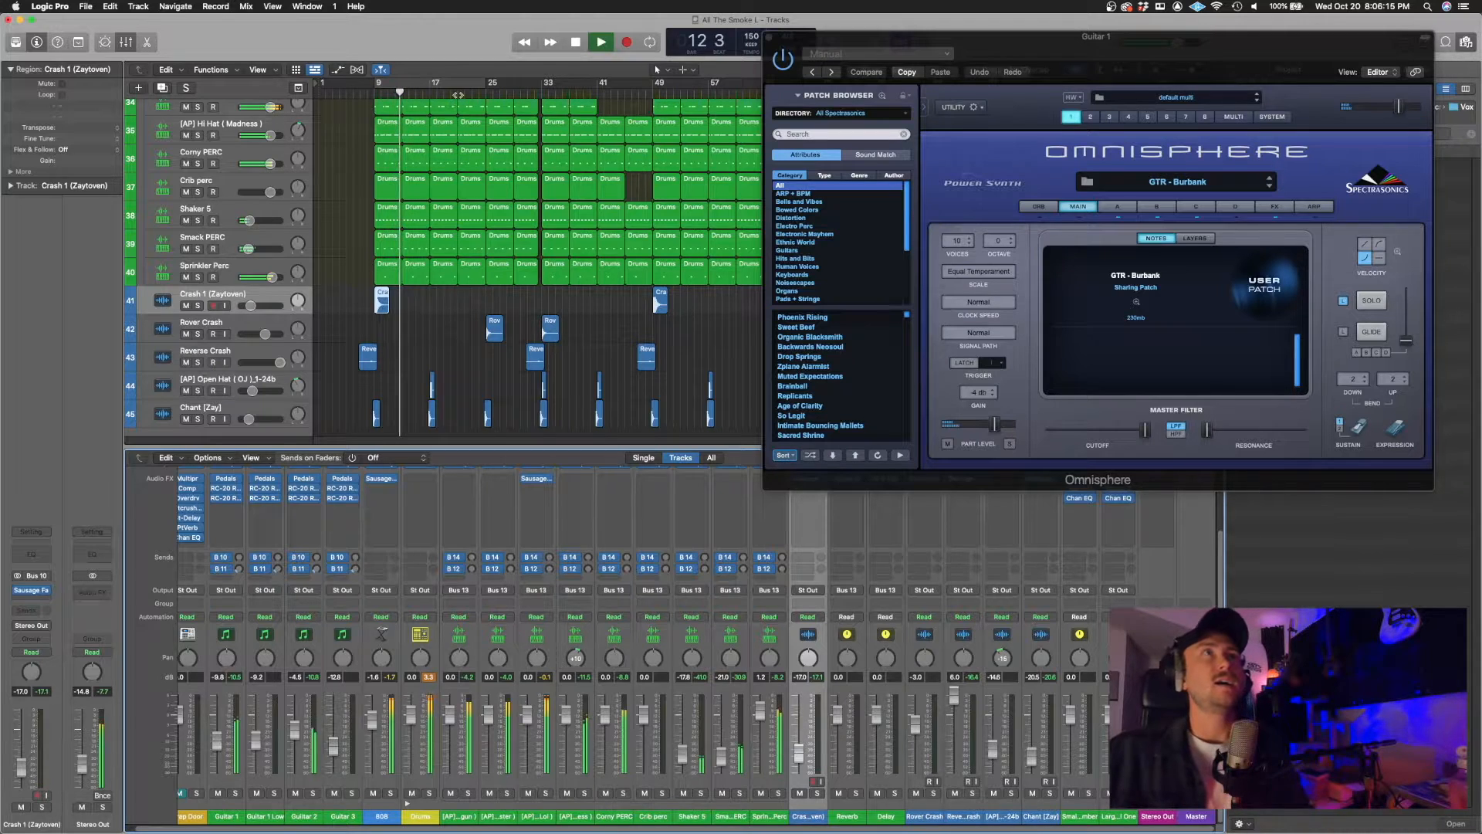
scroll(446, 100, "up", 8)
left_click(437, 87)
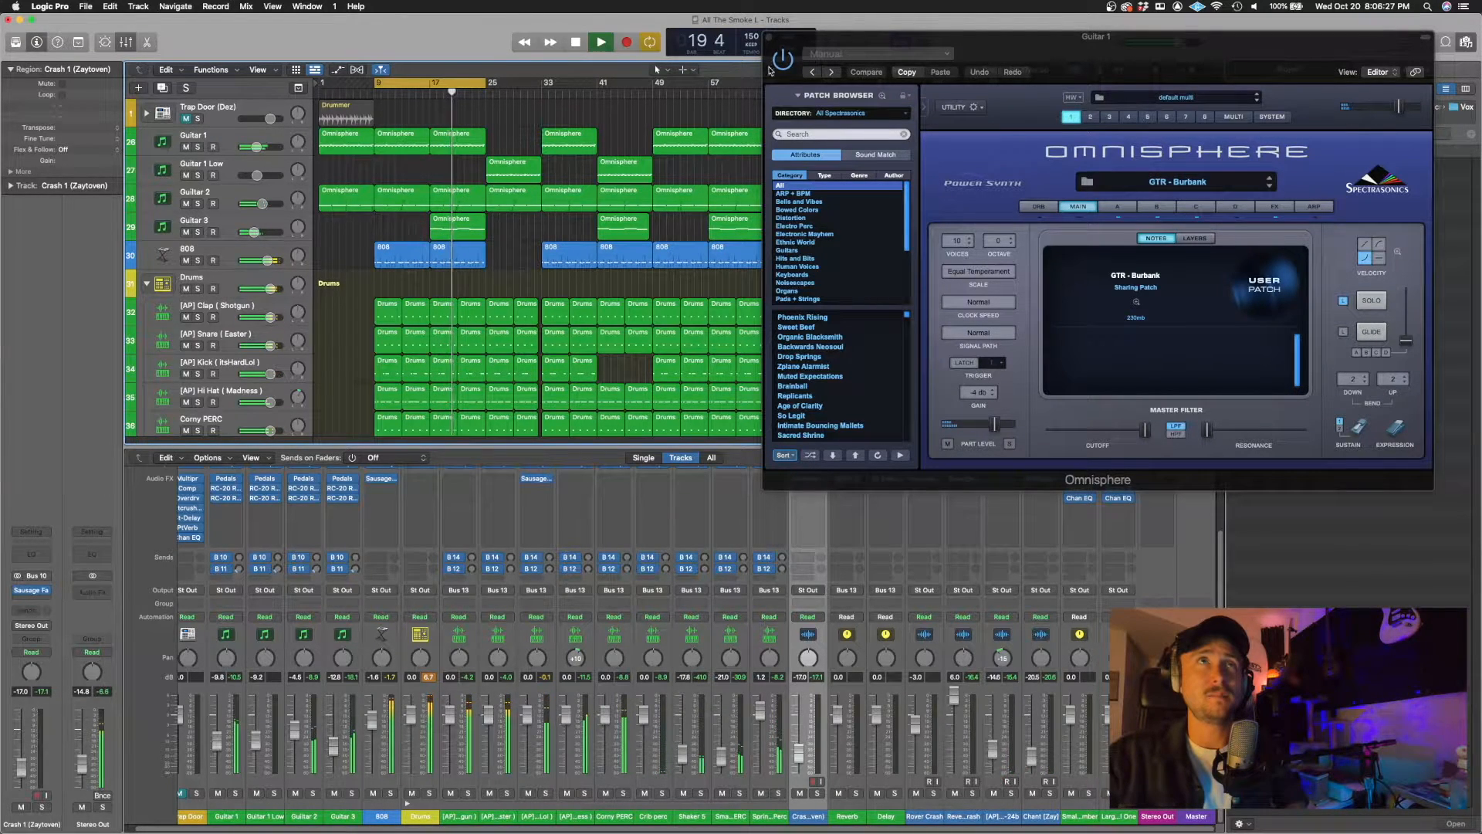
left_click(768, 36)
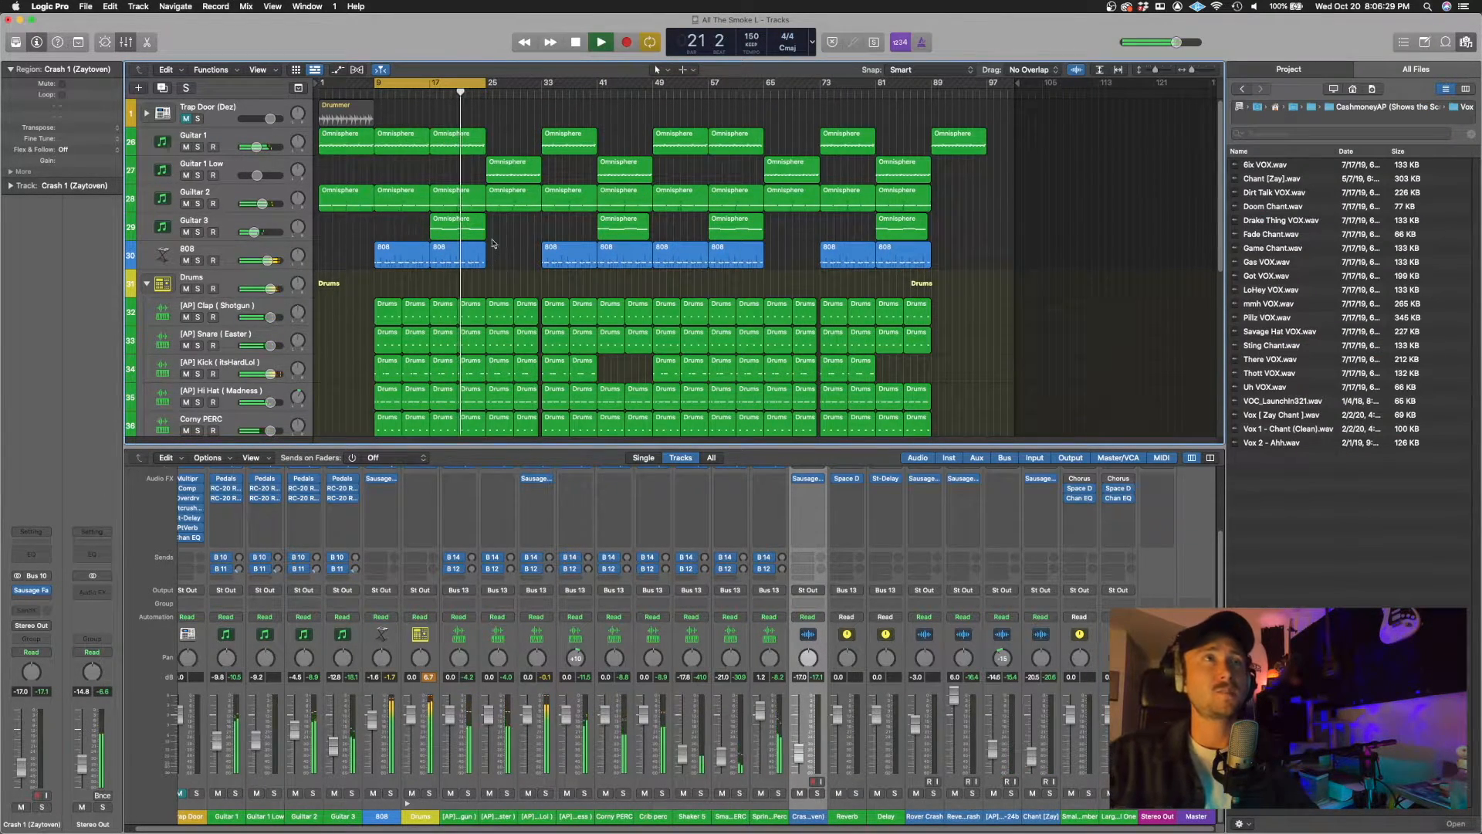
Step: Hide the mixer and play the arrangement from about bar 40 with the Guitar 1 Low track selected
key("x")
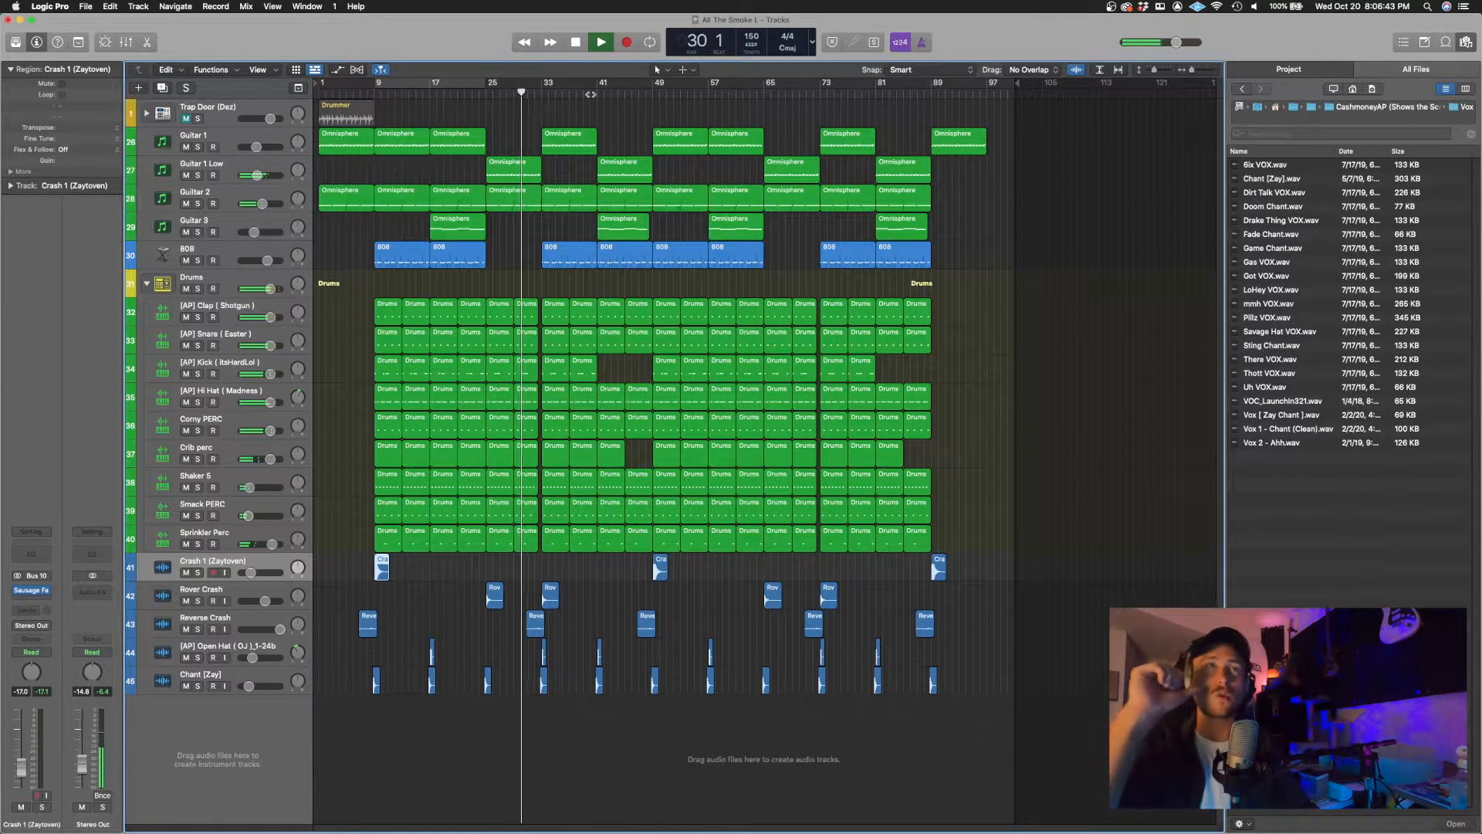
left_click(591, 94)
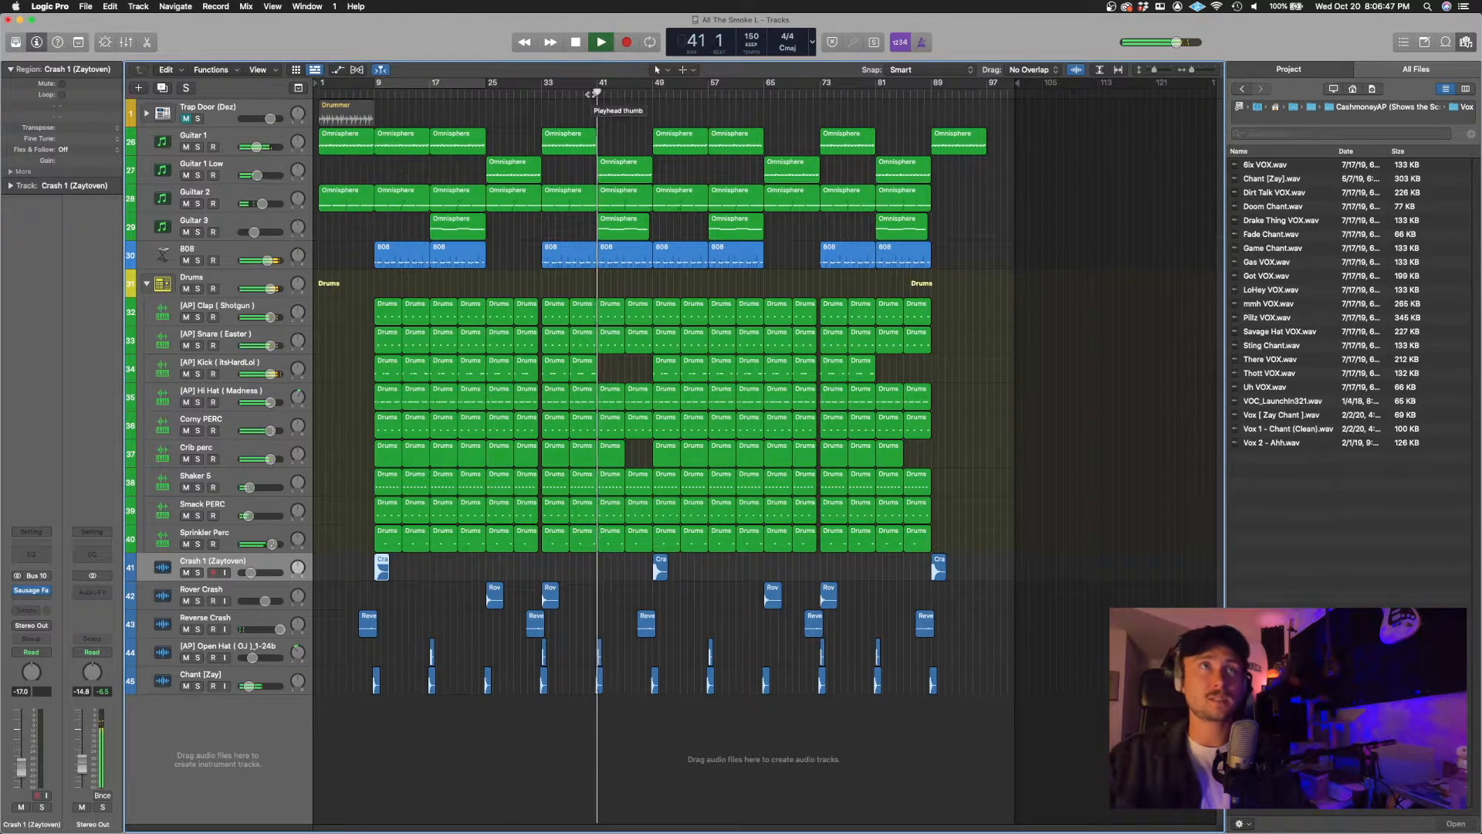
left_click(226, 163)
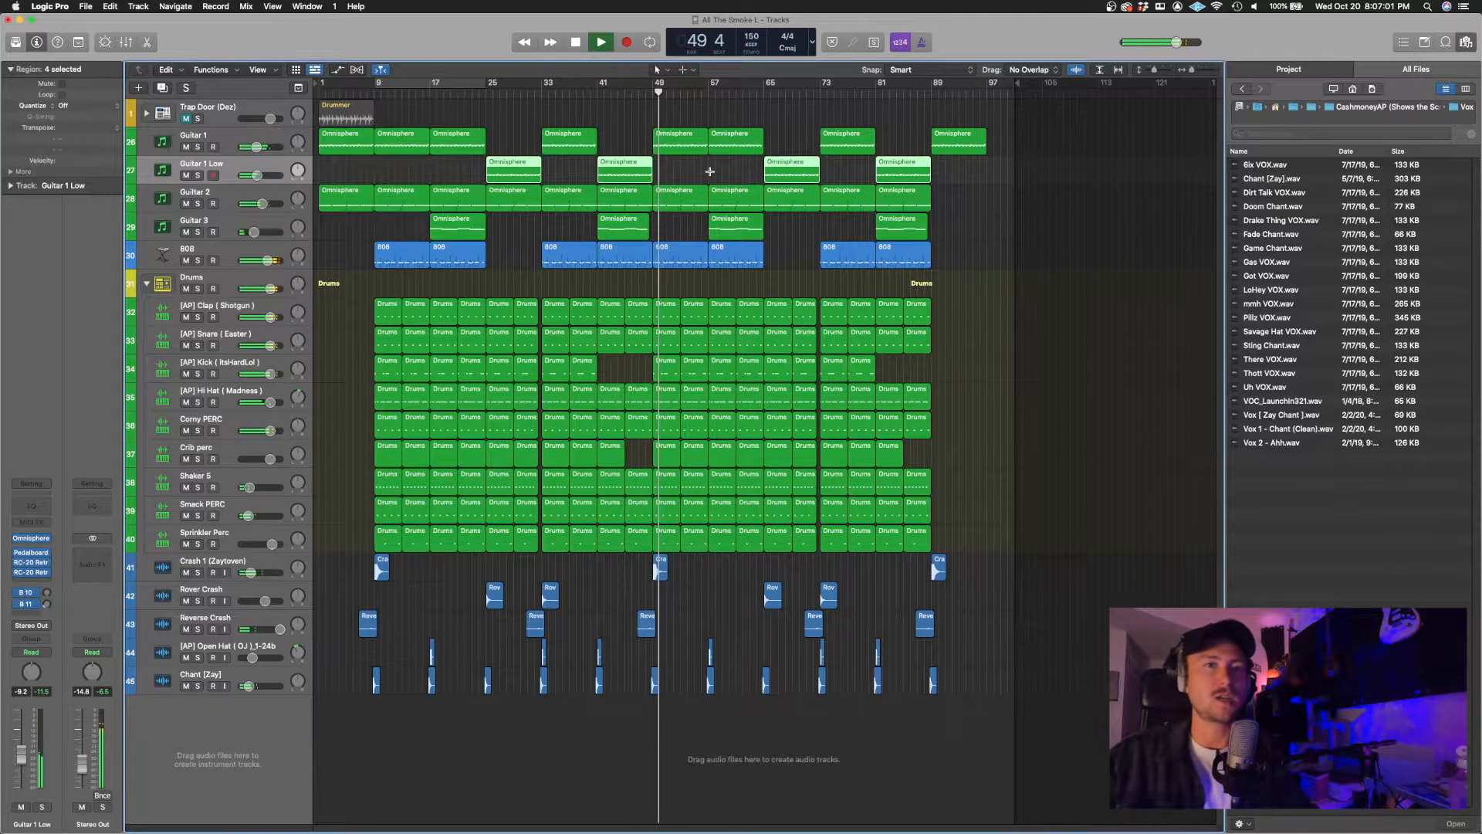
Step: Replay the arrangement from about bar 22 to hear the transition into the Guitar 1 Low section
key("space")
key("space")
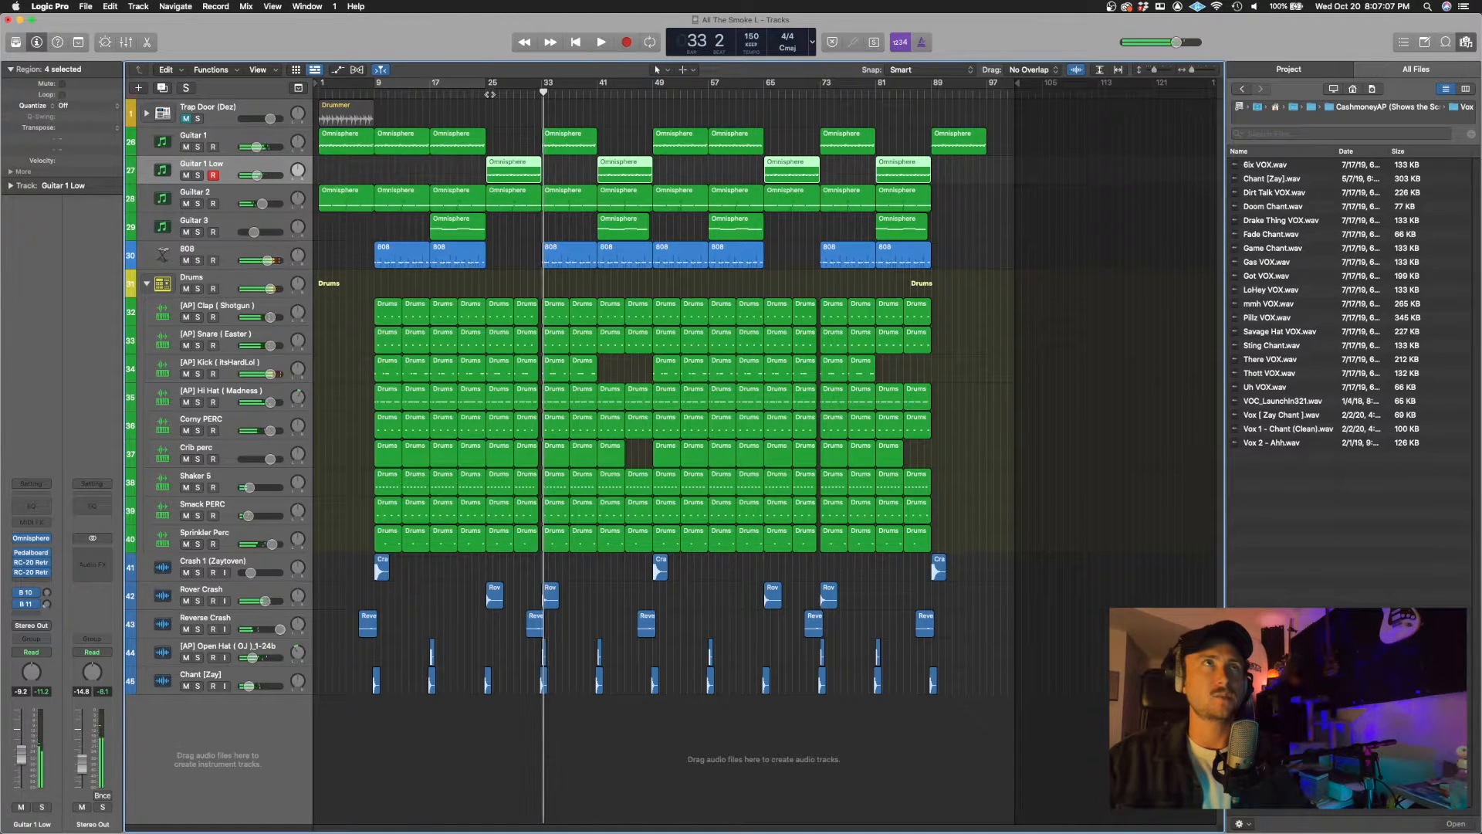
left_click(479, 93)
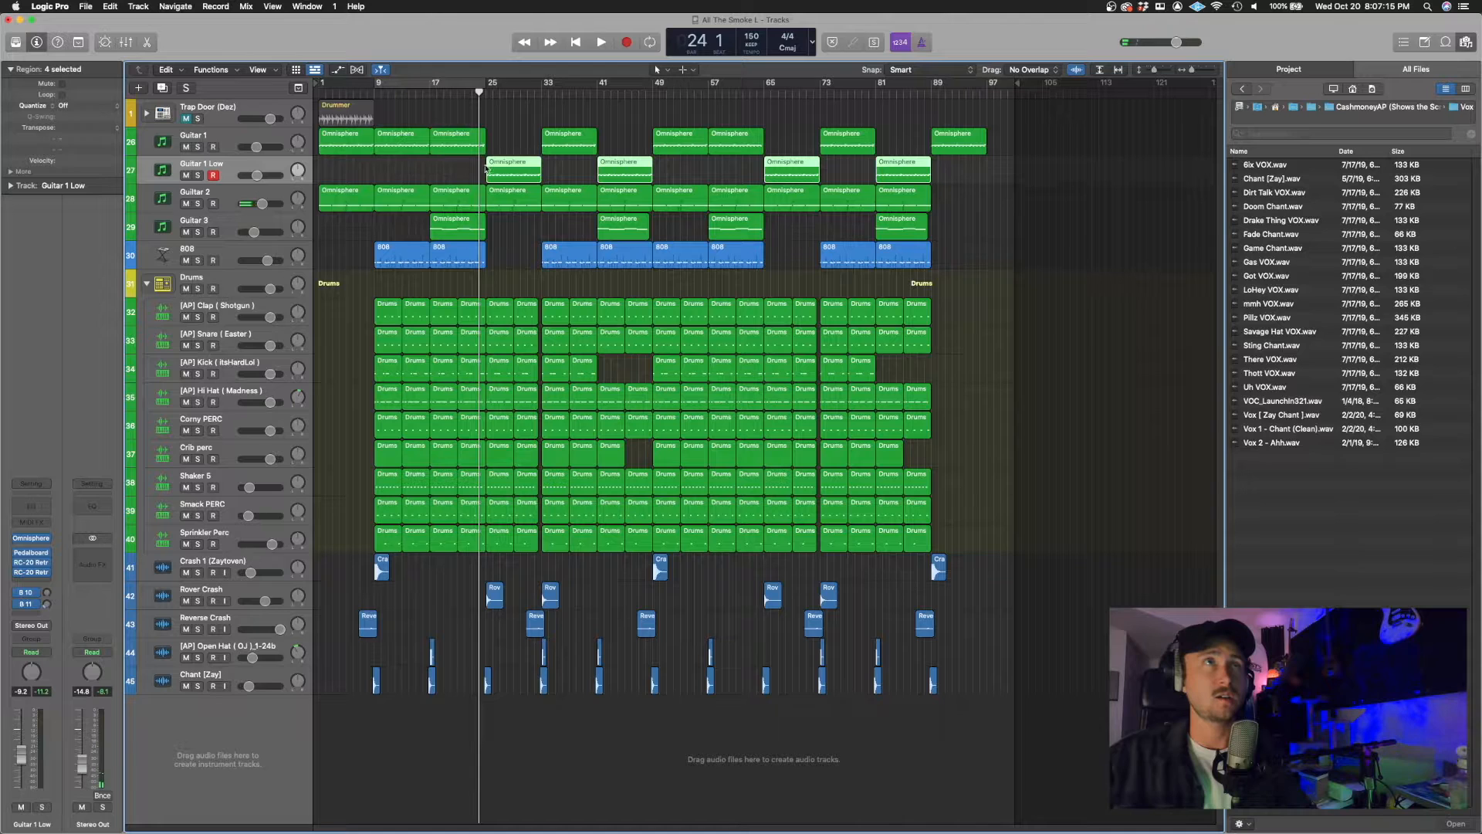
left_click(463, 91)
key("space")
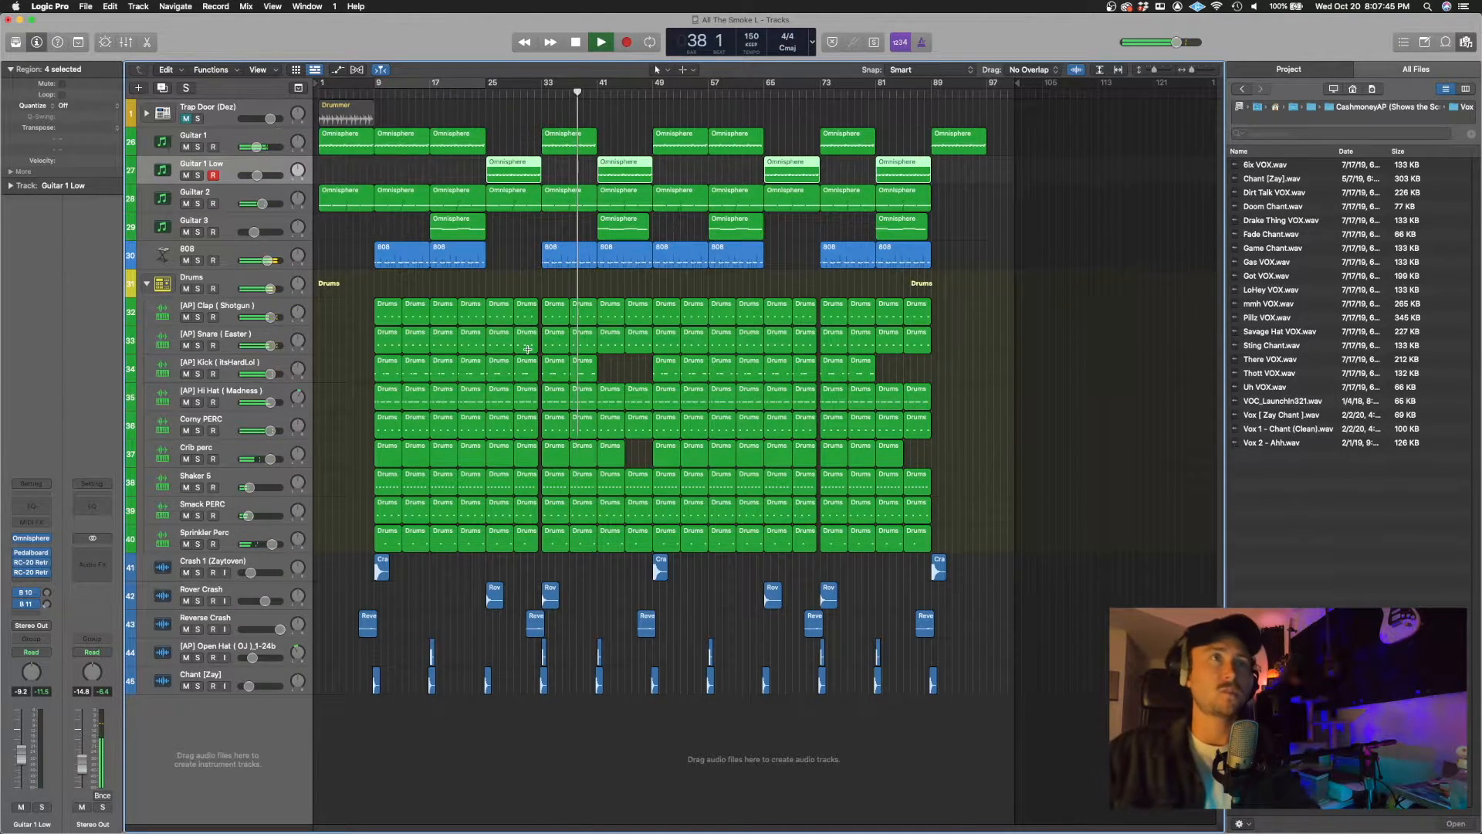
Step: Open the 808's Sausage Fattener from the mixer and listen to it with the 808 soloed
key("x")
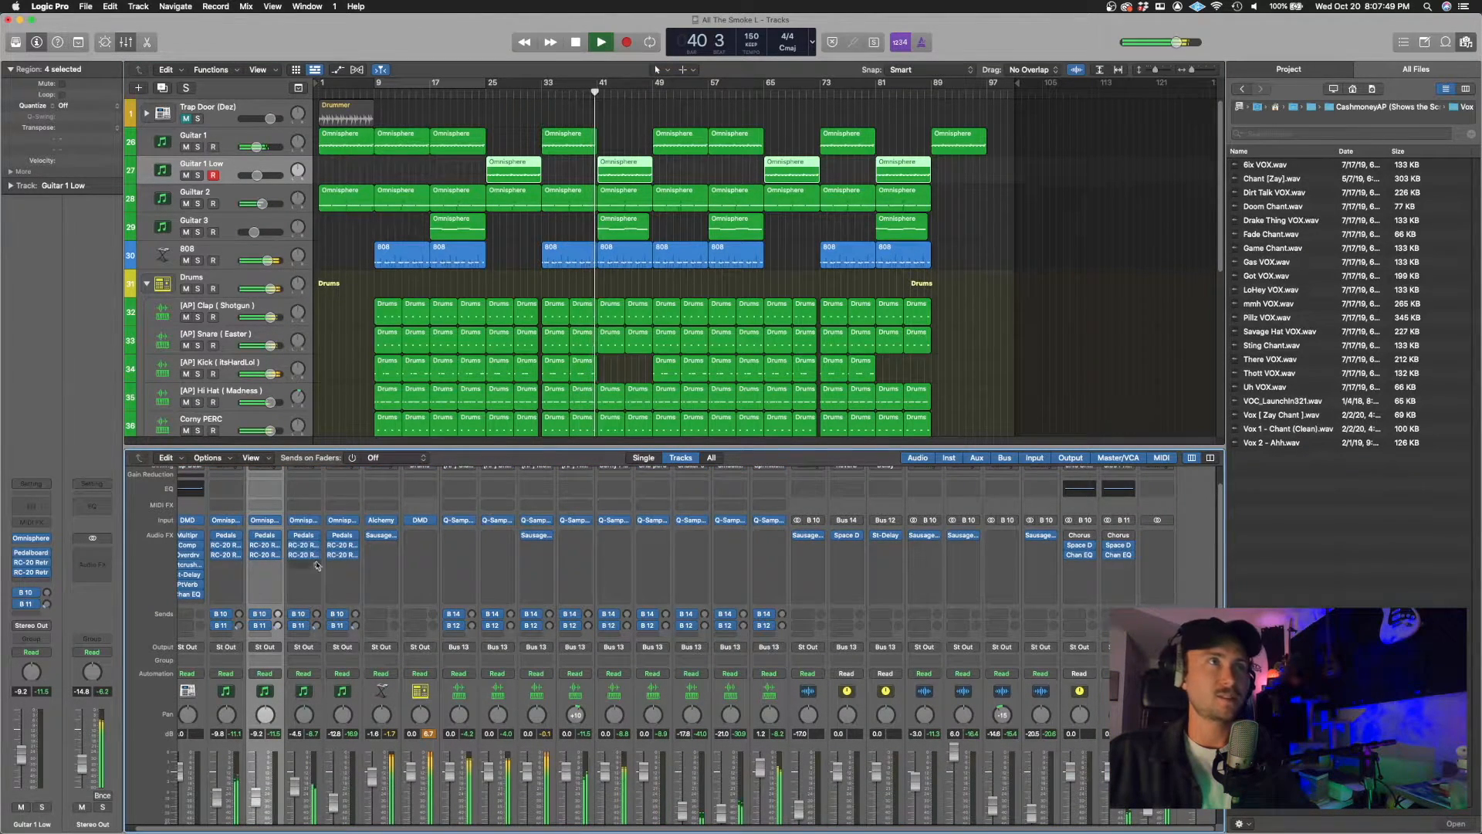
scroll(387, 546, "down", 5)
scroll(386, 563, "up", 5)
left_click(380, 540)
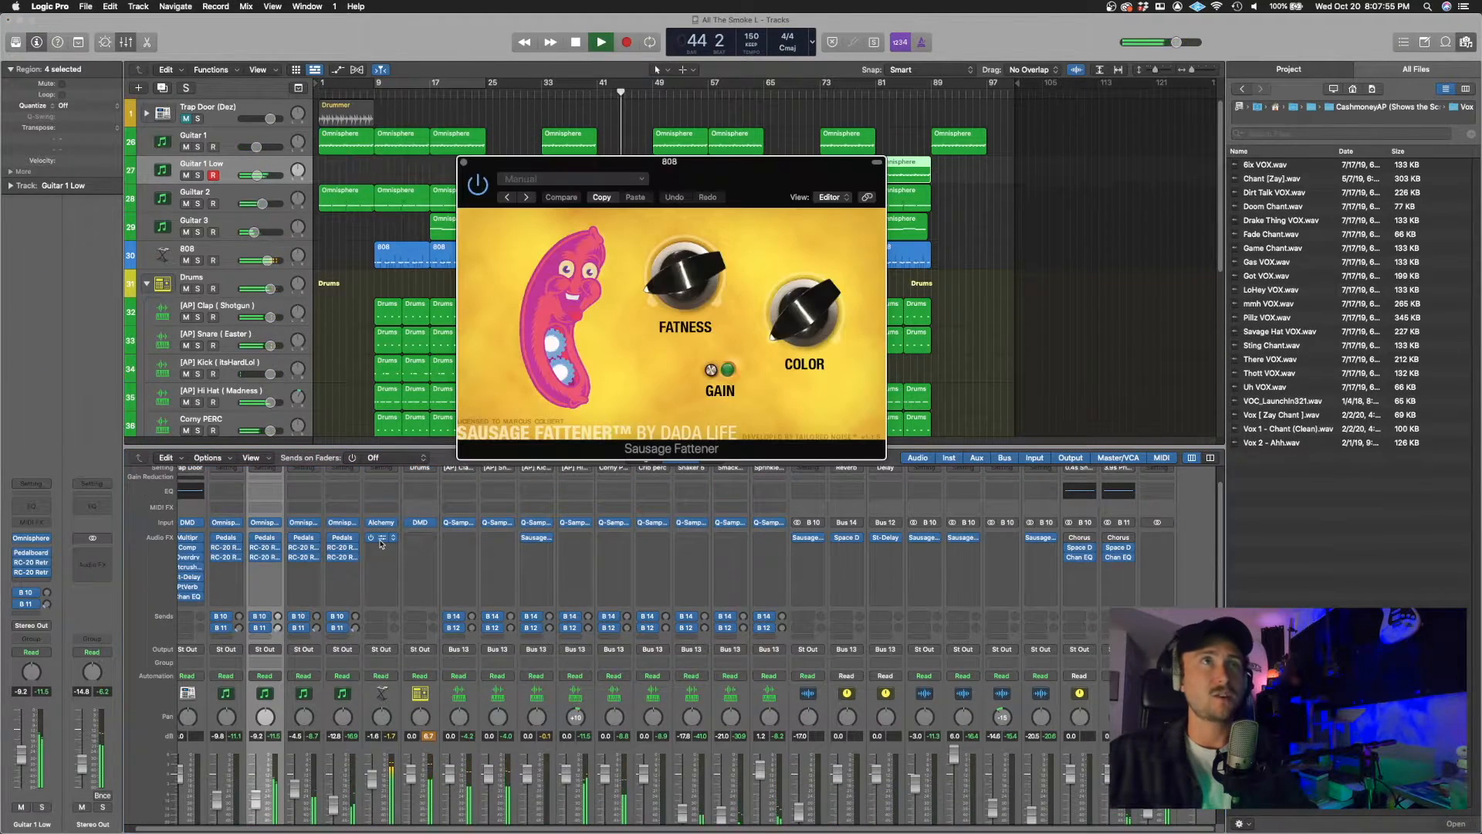
left_click(198, 260)
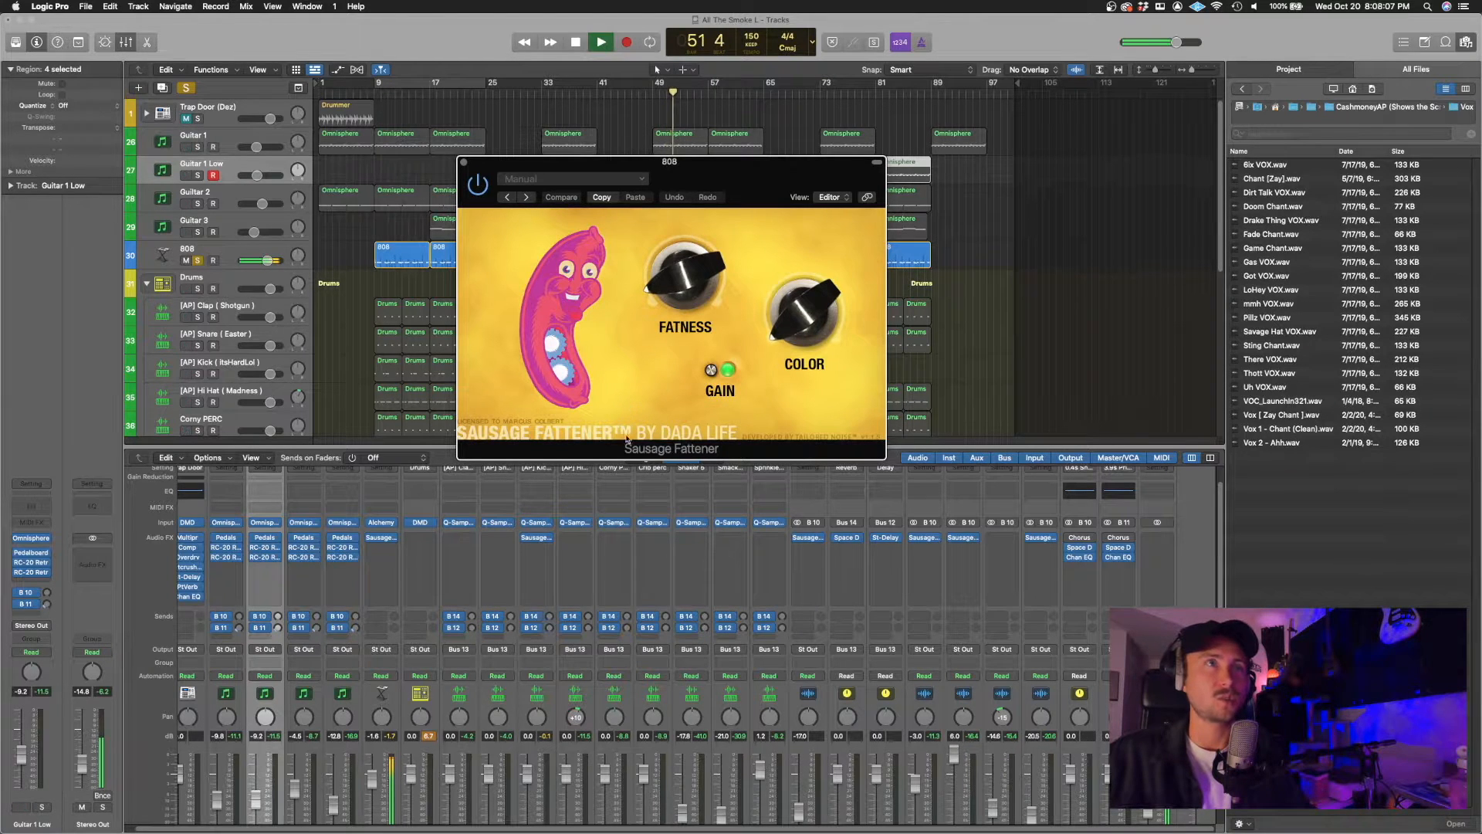
left_click(463, 163)
left_click(198, 261)
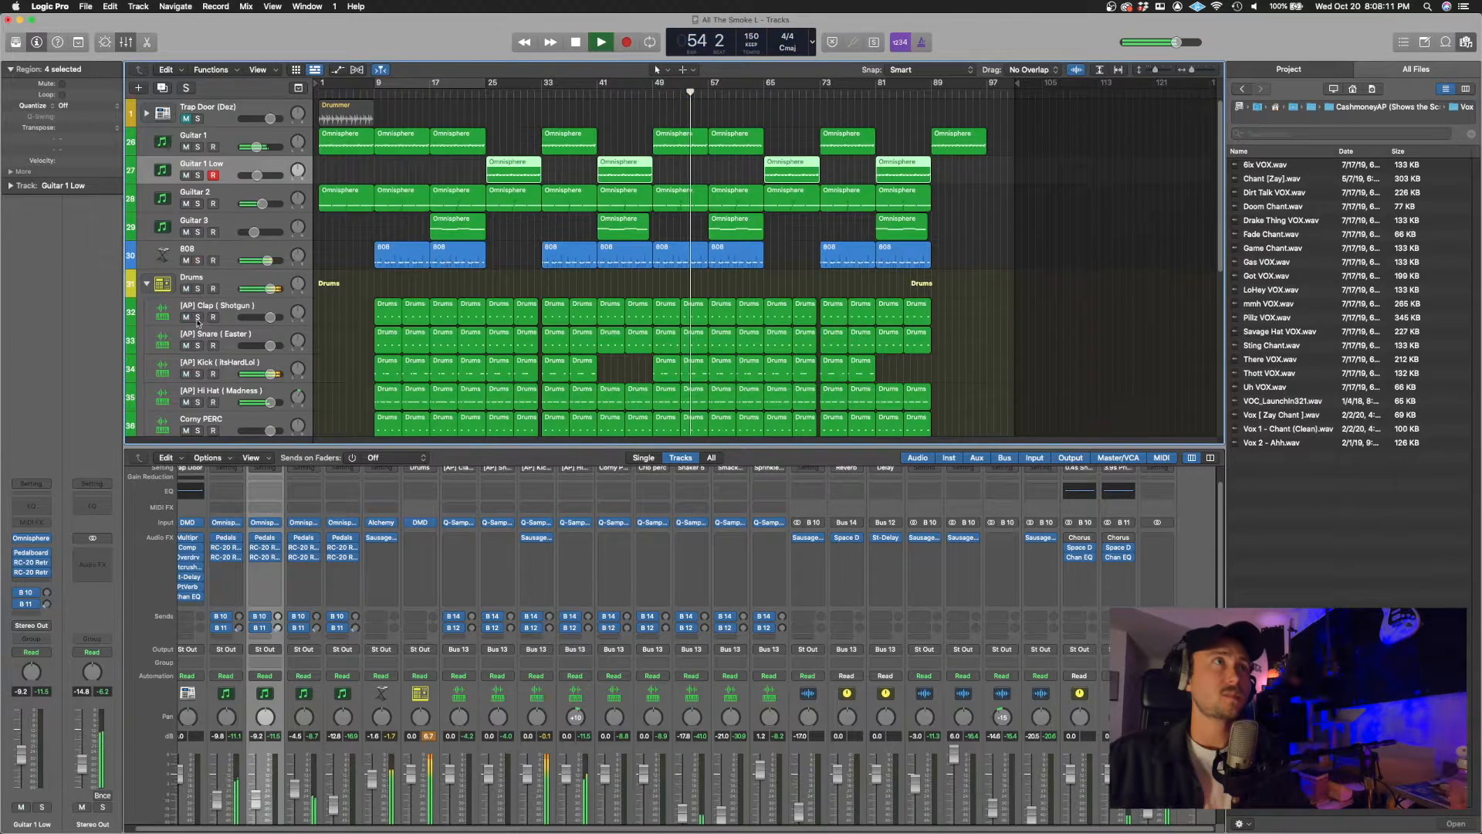
Step: Compare the soloed Kick with its Sausage Fattener bypassed and re-enabled
left_click(198, 373)
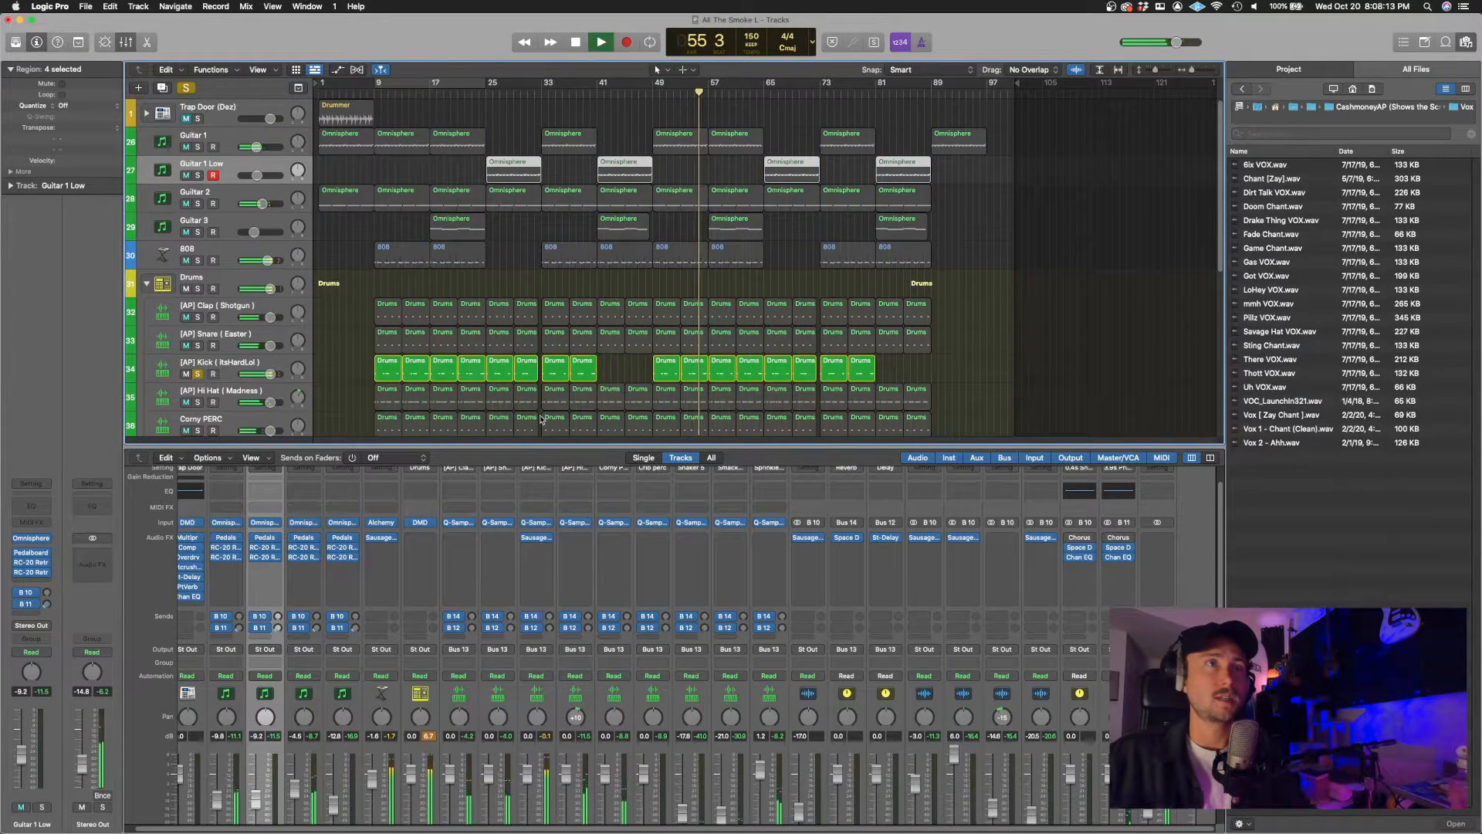
left_click(526, 538)
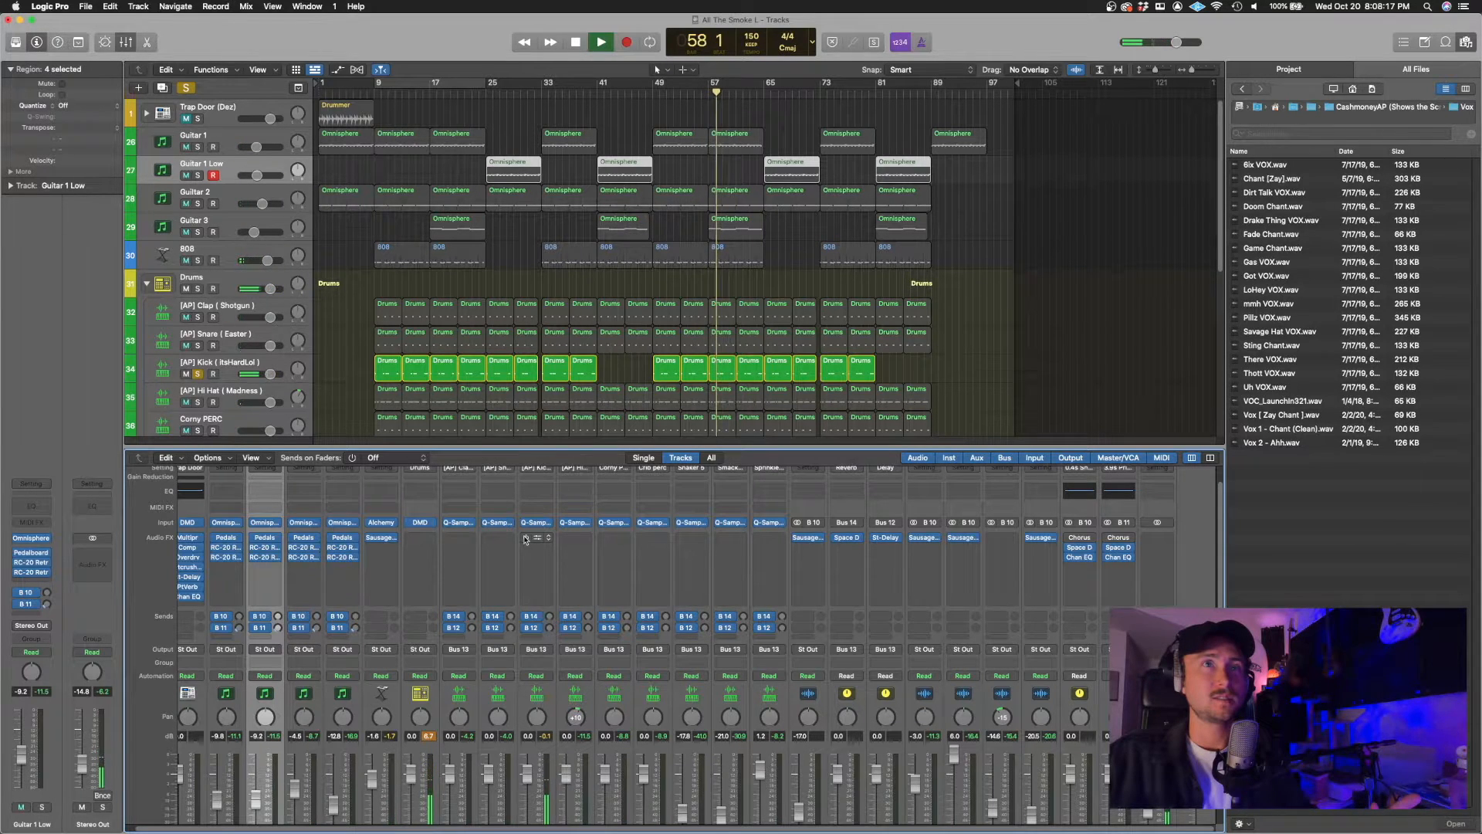
left_click(525, 538)
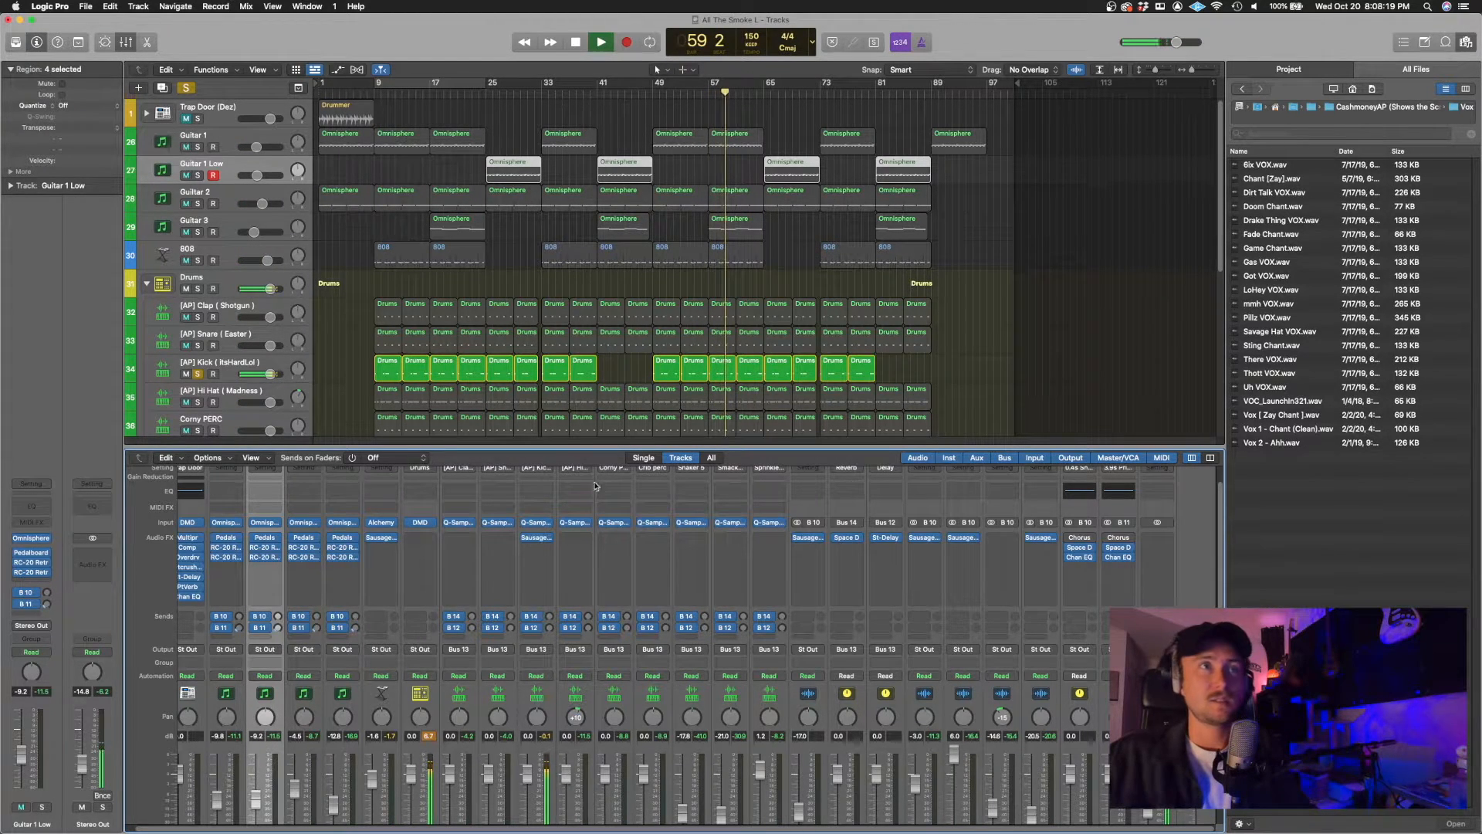
scroll(812, 648, "down", 1)
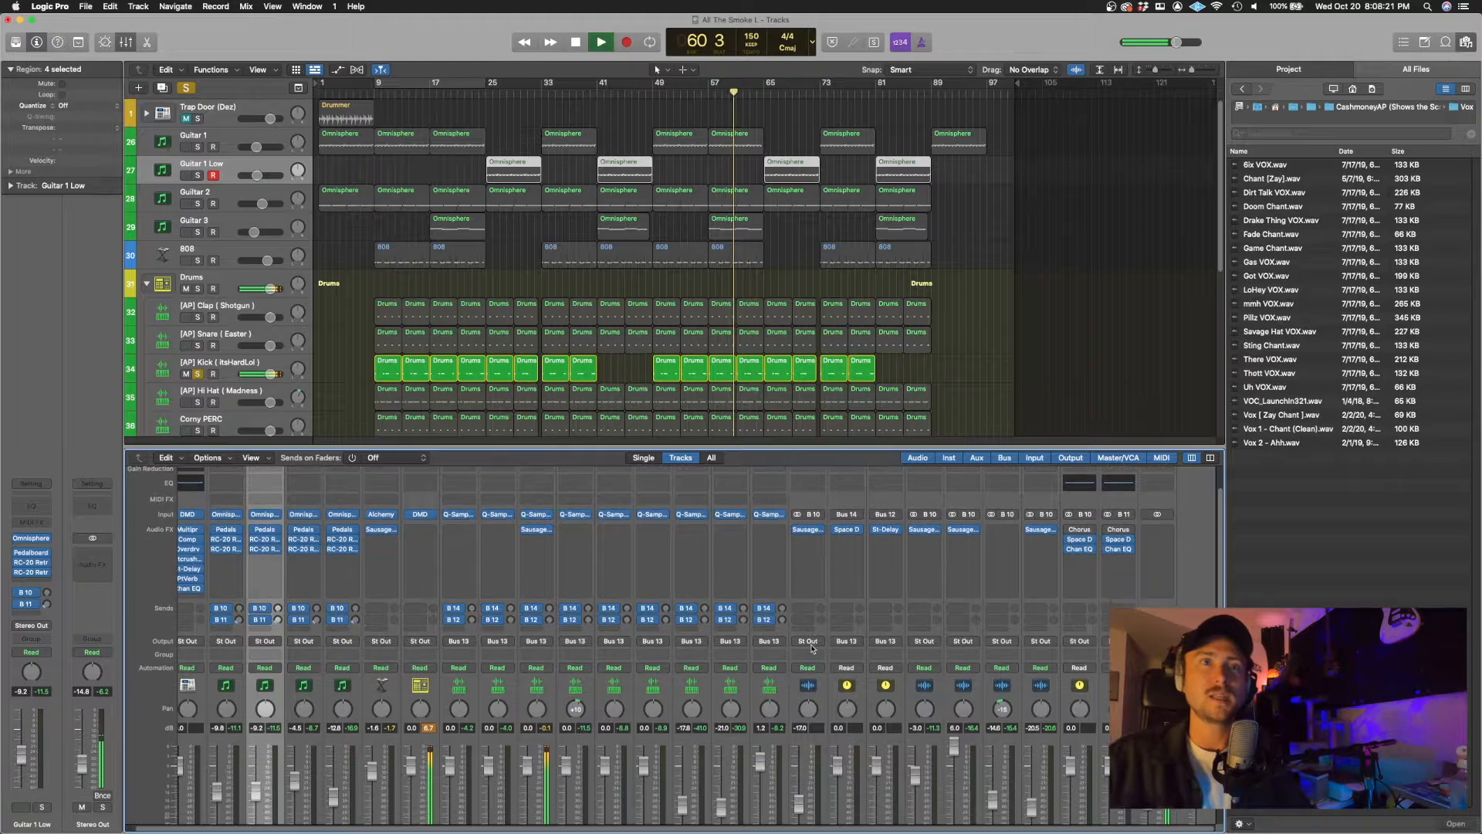
scroll(811, 649, "down", 3)
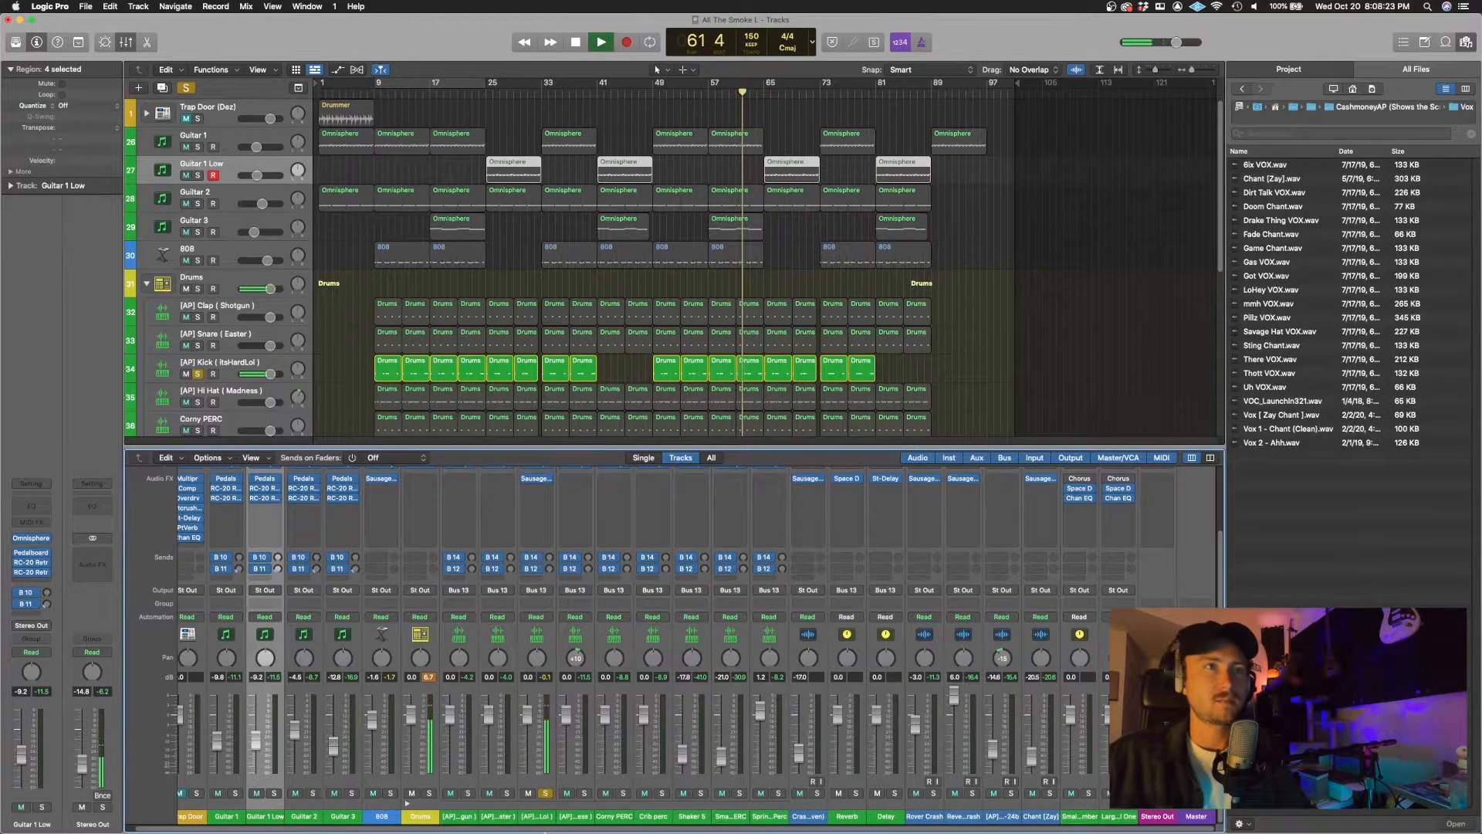
left_click(545, 793)
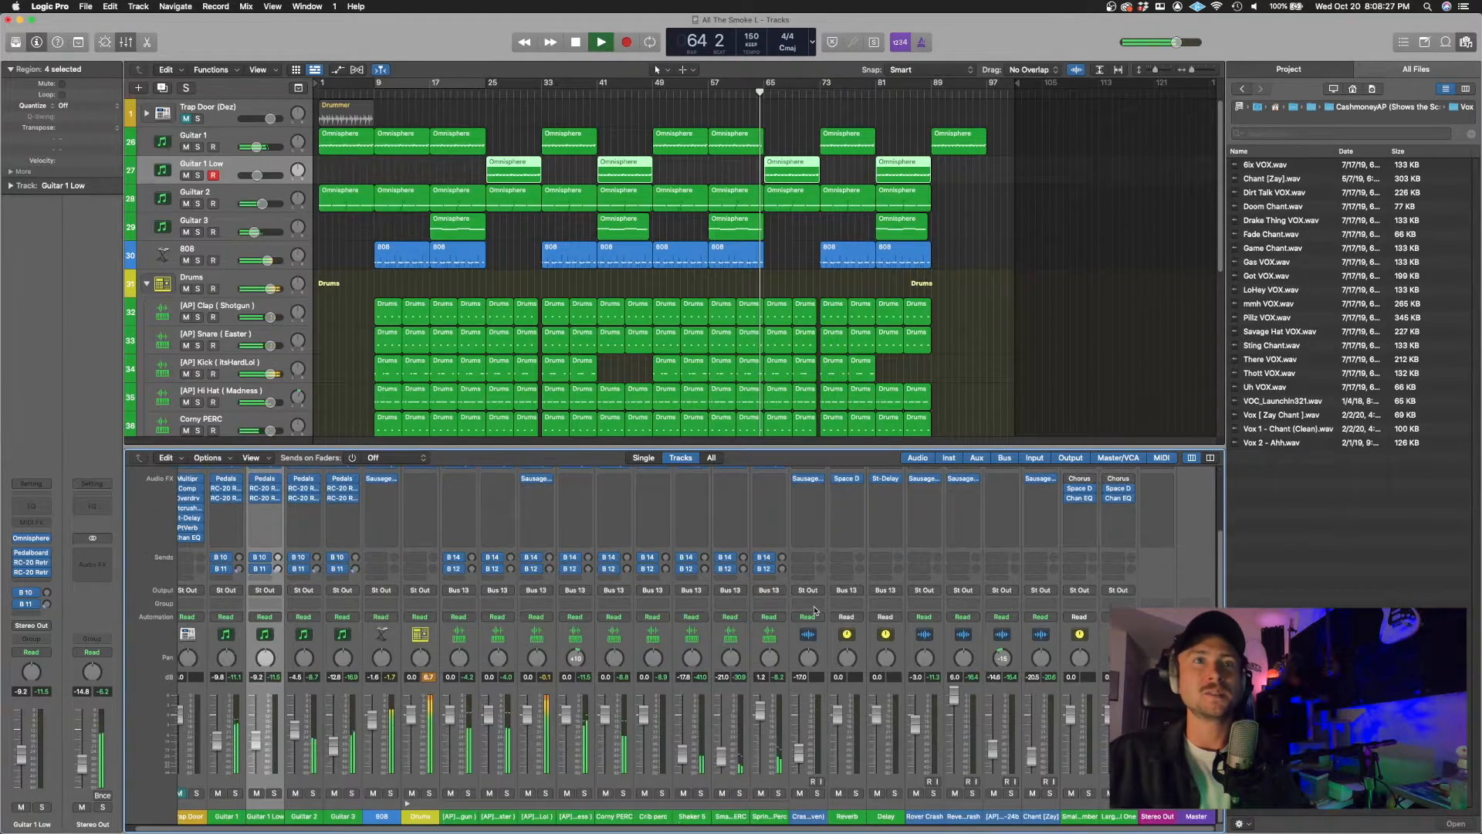
Step: Stop playback and look over the Crash 1, Reverse Crash and Rover Crash channels in the mixer
key("space")
left_click(805, 816)
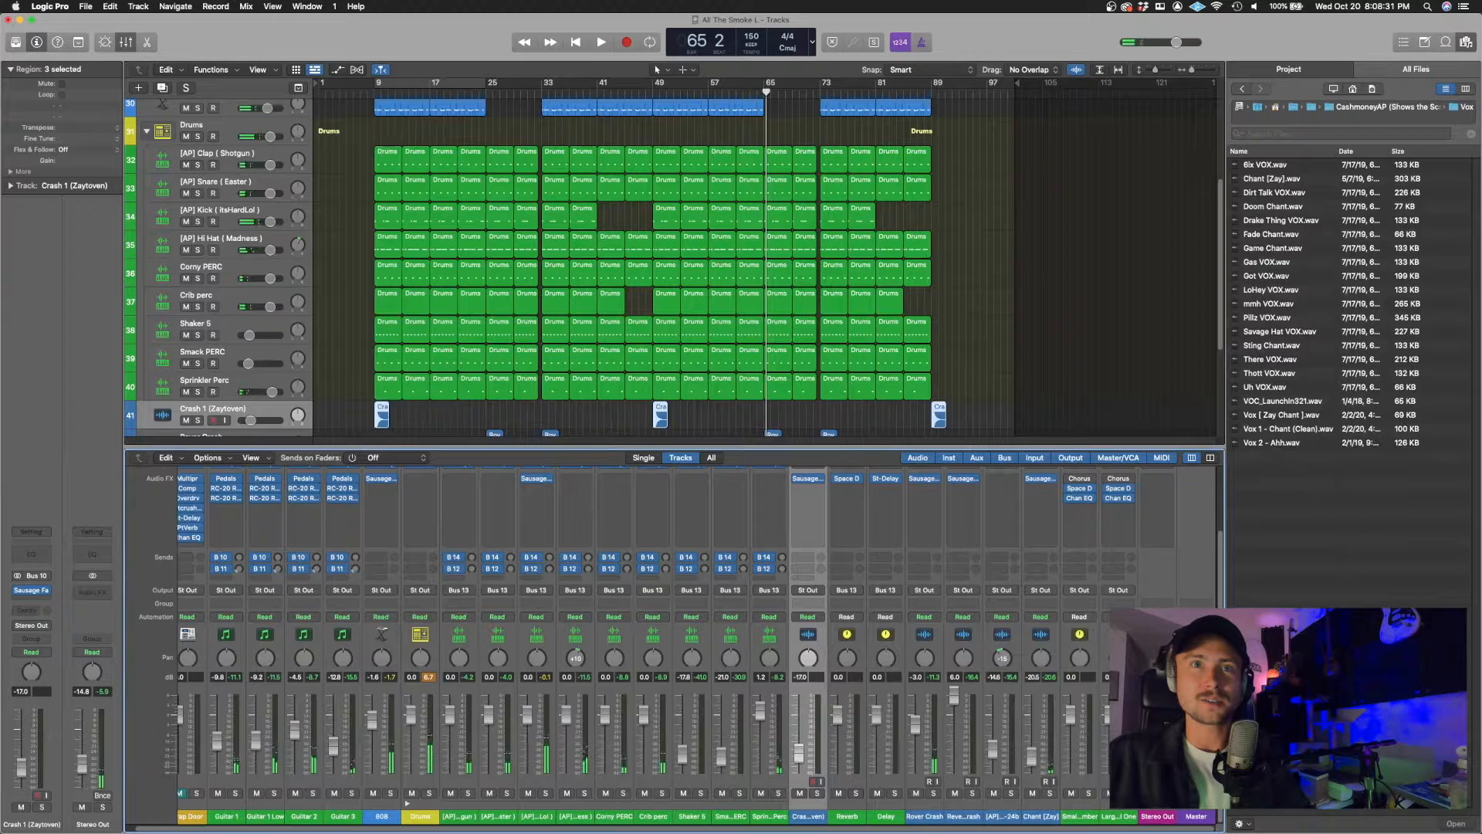
left_click(923, 817)
left_click(944, 816)
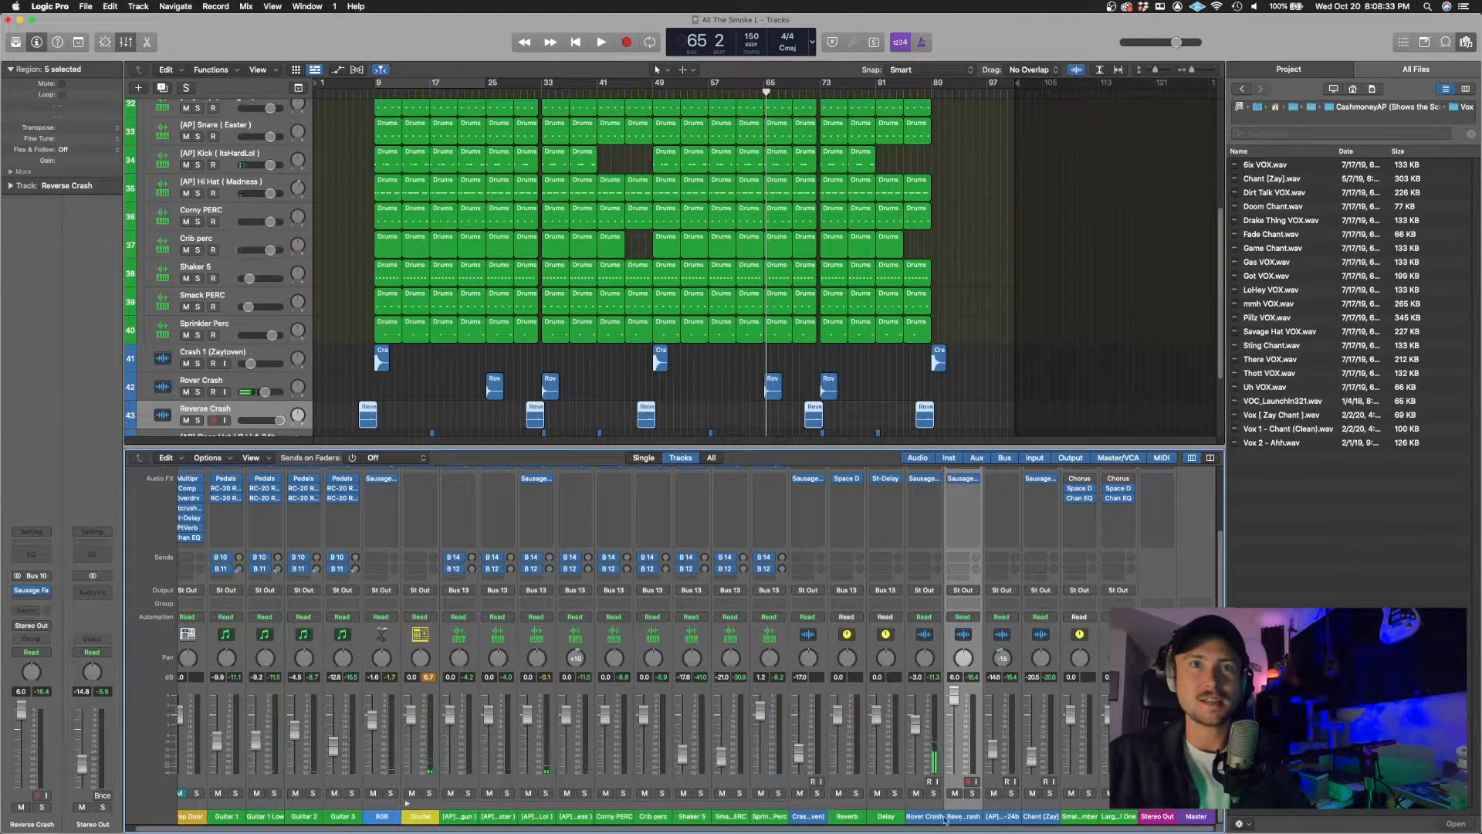
left_click(922, 817)
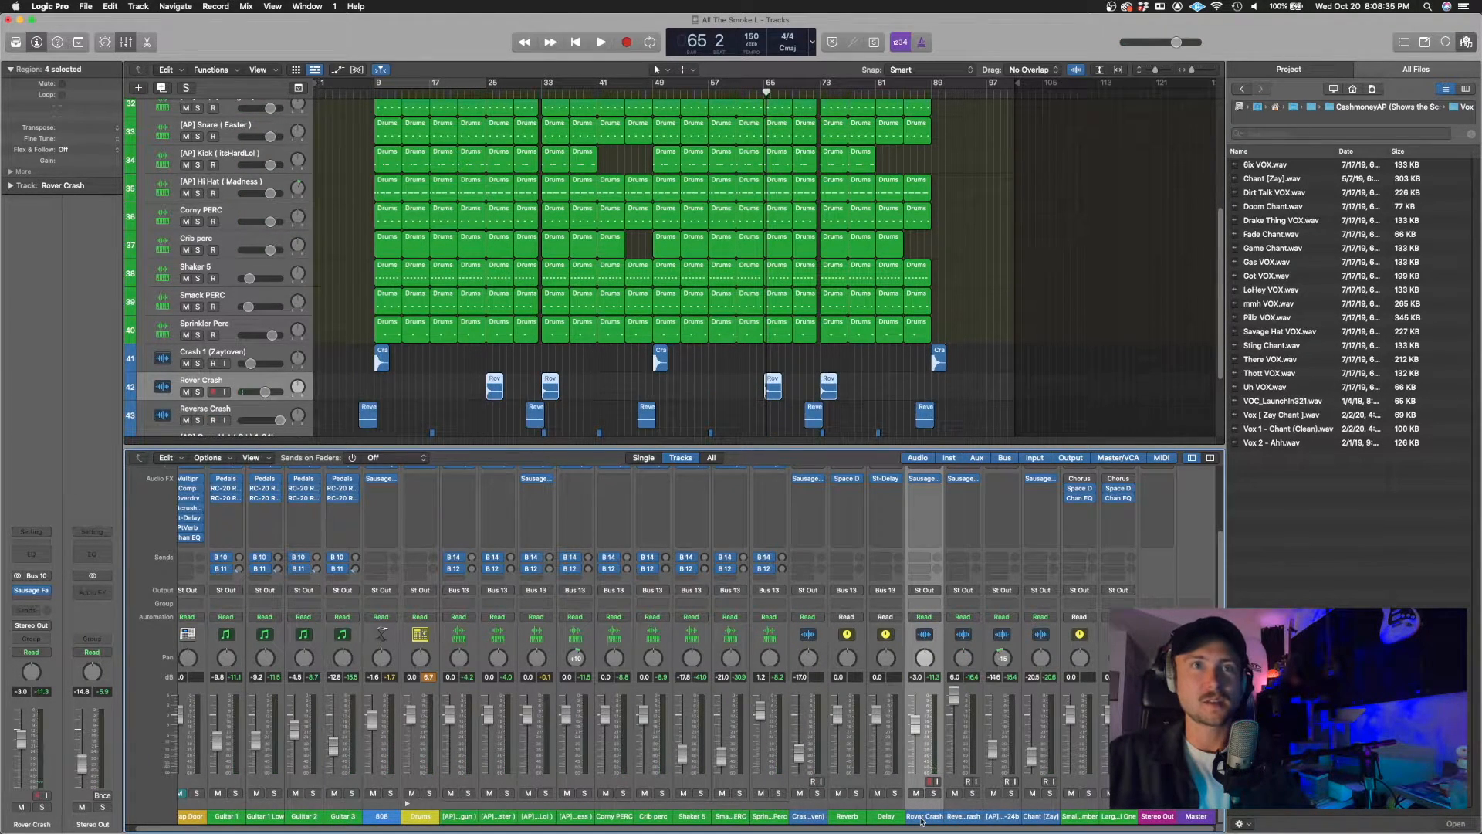
scroll(856, 594, "up", 3)
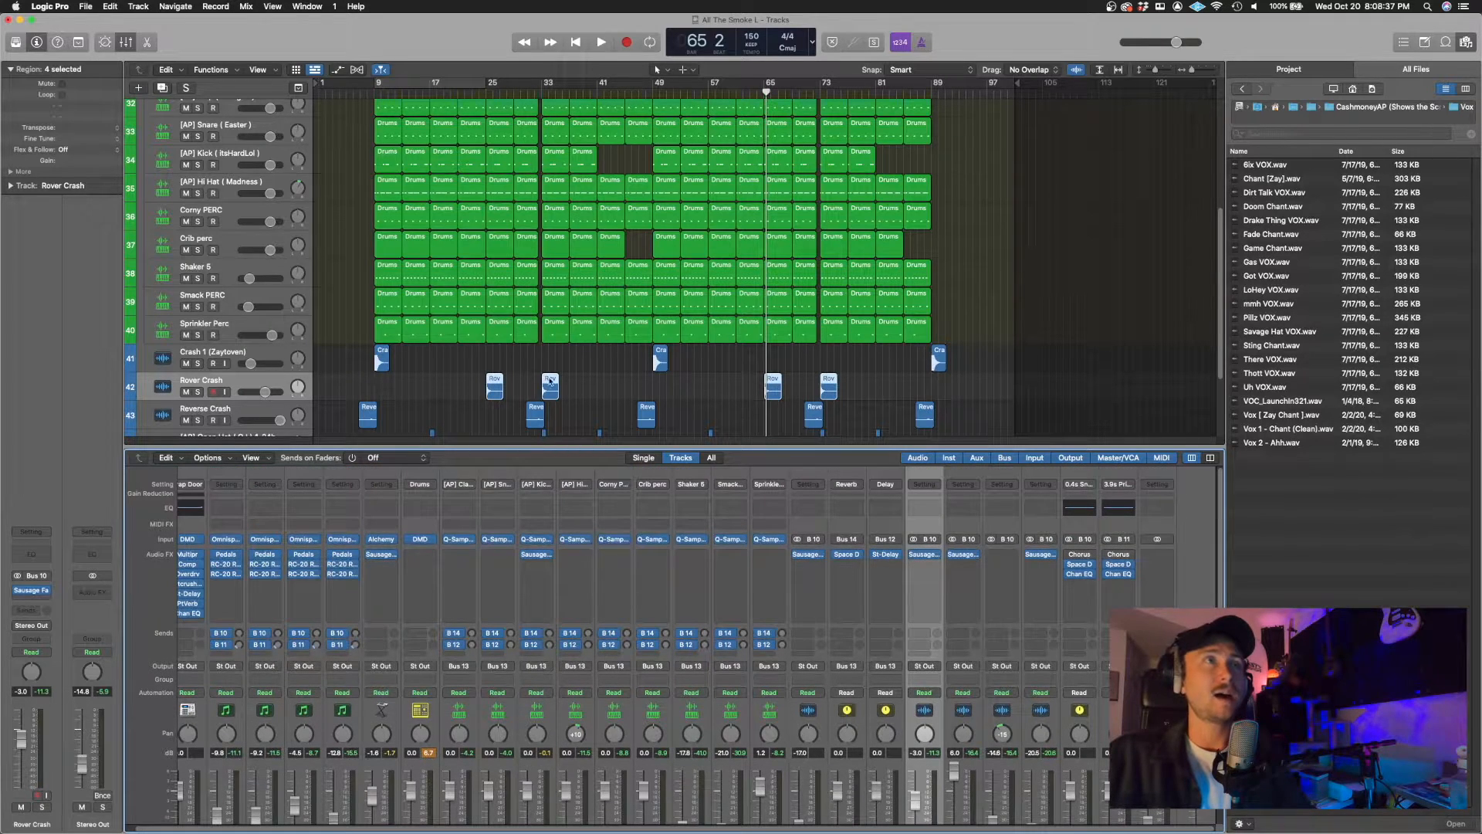
scroll(494, 358, "down", 3)
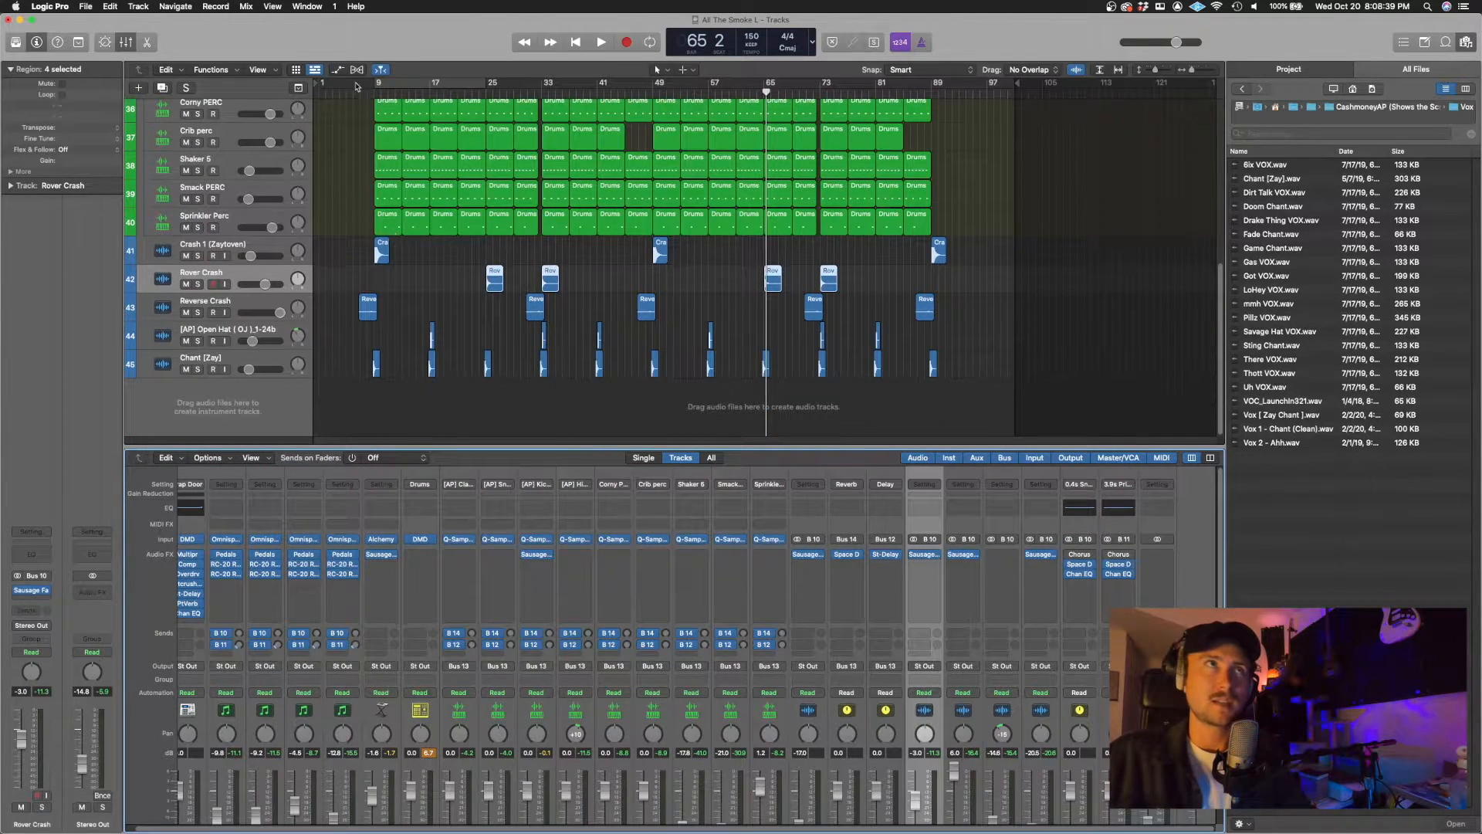
Step: Solo Crash 1 and audition its bar 9 hit from just before it, checking its mixer channel
left_click_drag(358, 92, 360, 93)
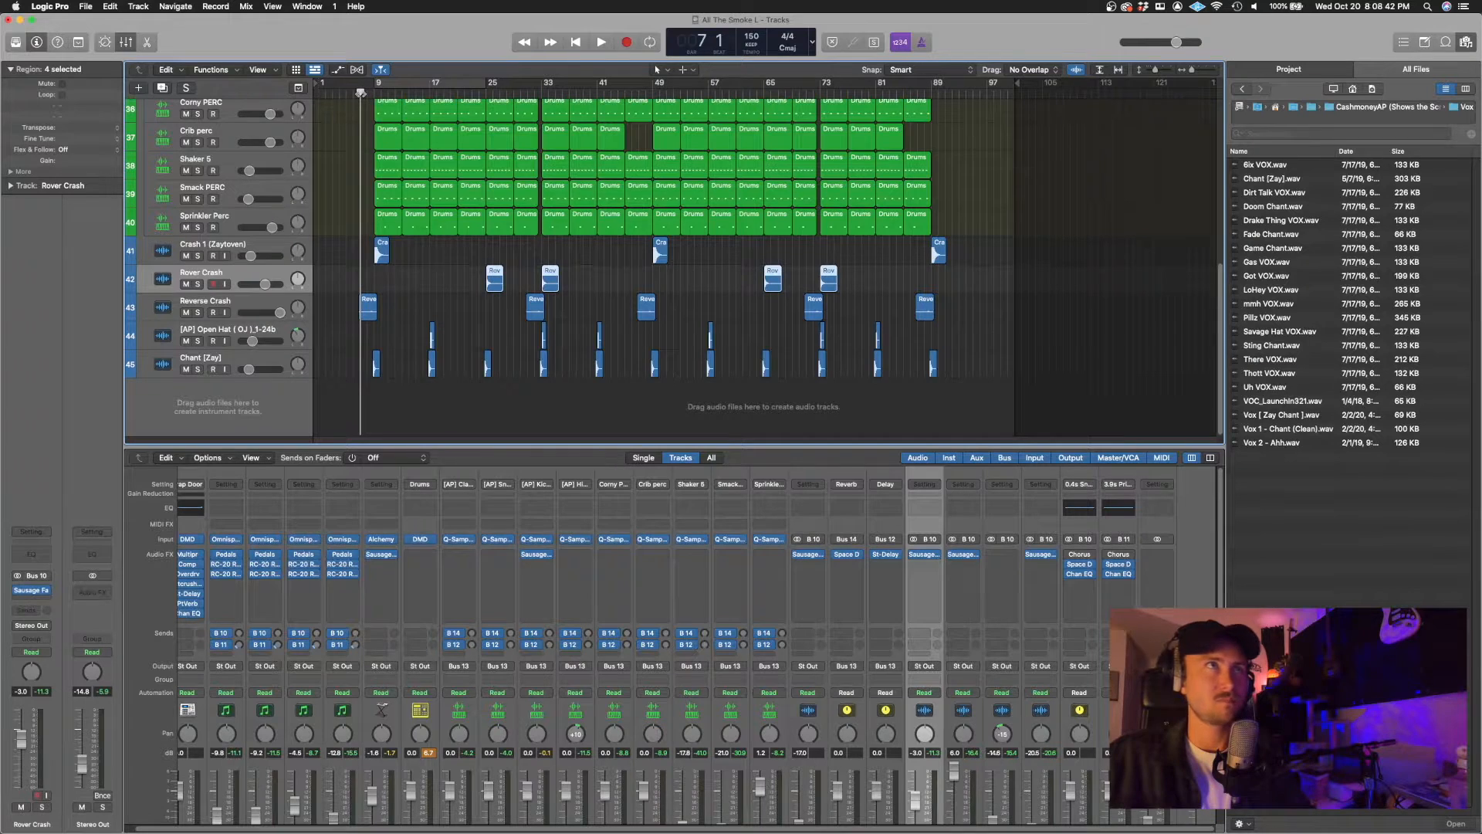
left_click(198, 255)
key("space")
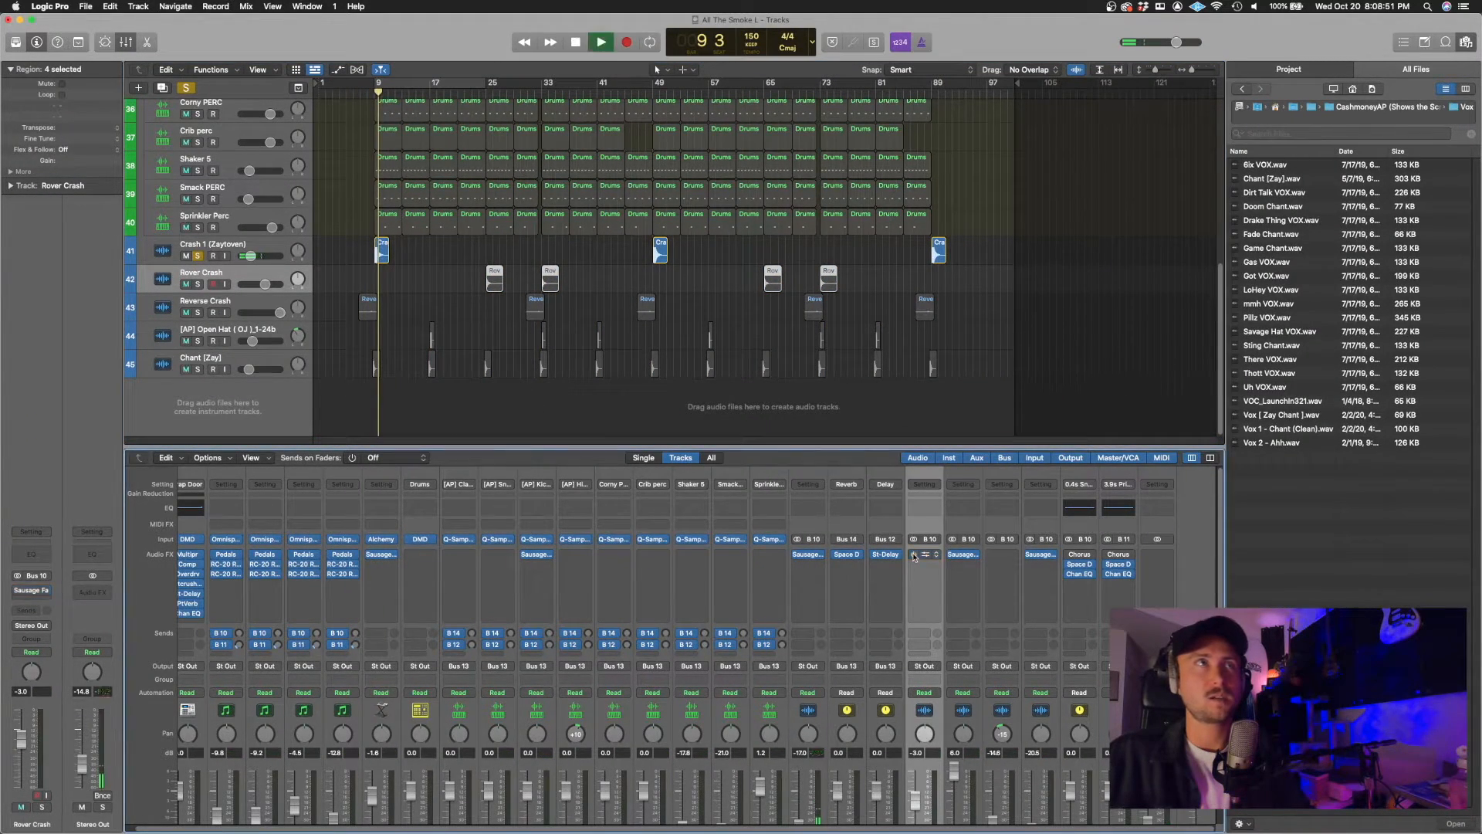
key("space")
left_click_drag(380, 94, 376, 94)
key("space")
left_click(367, 95)
key("space")
scroll(805, 727, "down", 3)
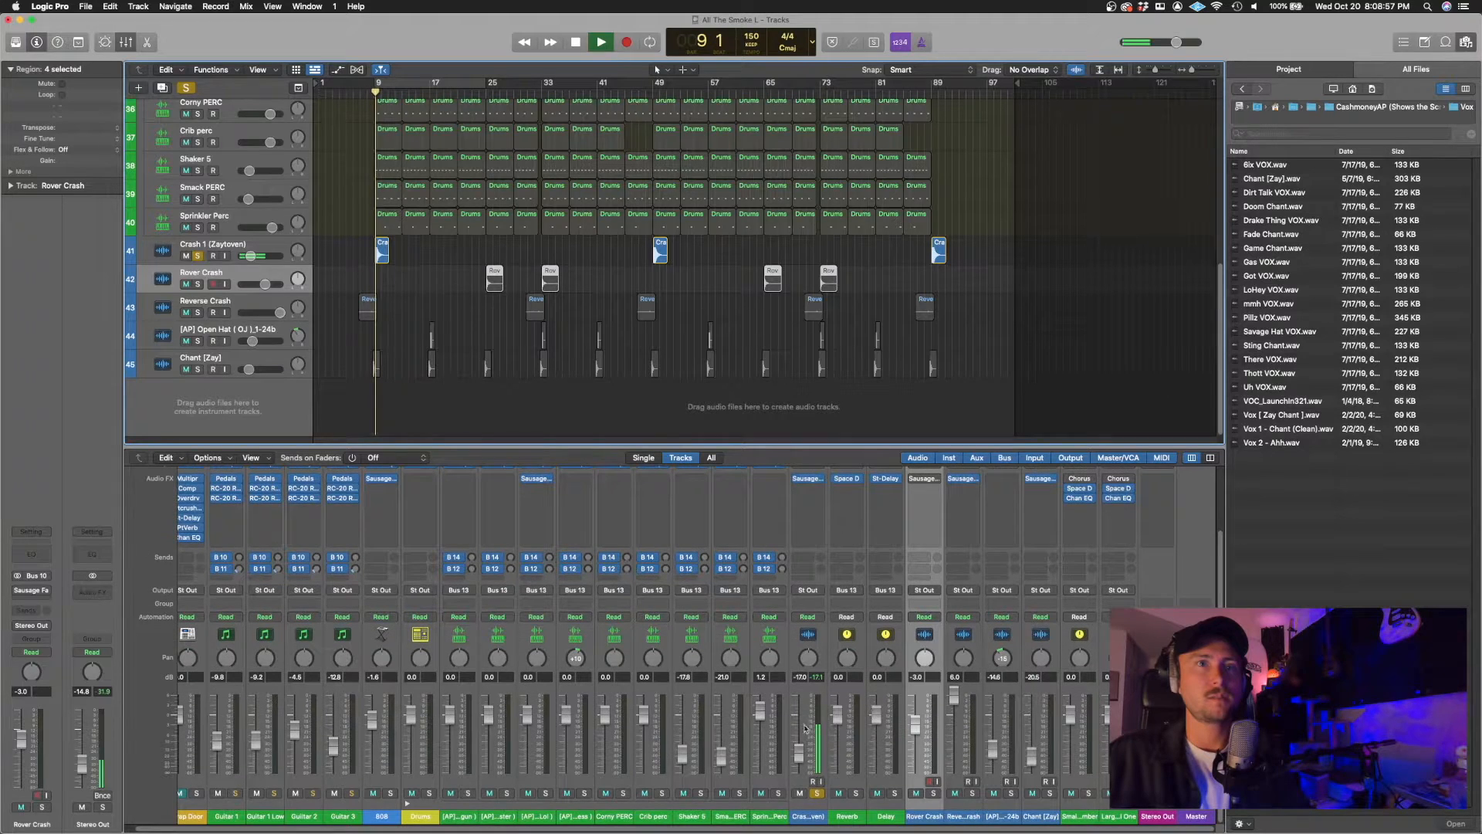
Step: Compare the soloed Crash 1 hit at bar 9 with its Sausage Fattener bypassed and re-enabled
scroll(804, 524, "up", 3)
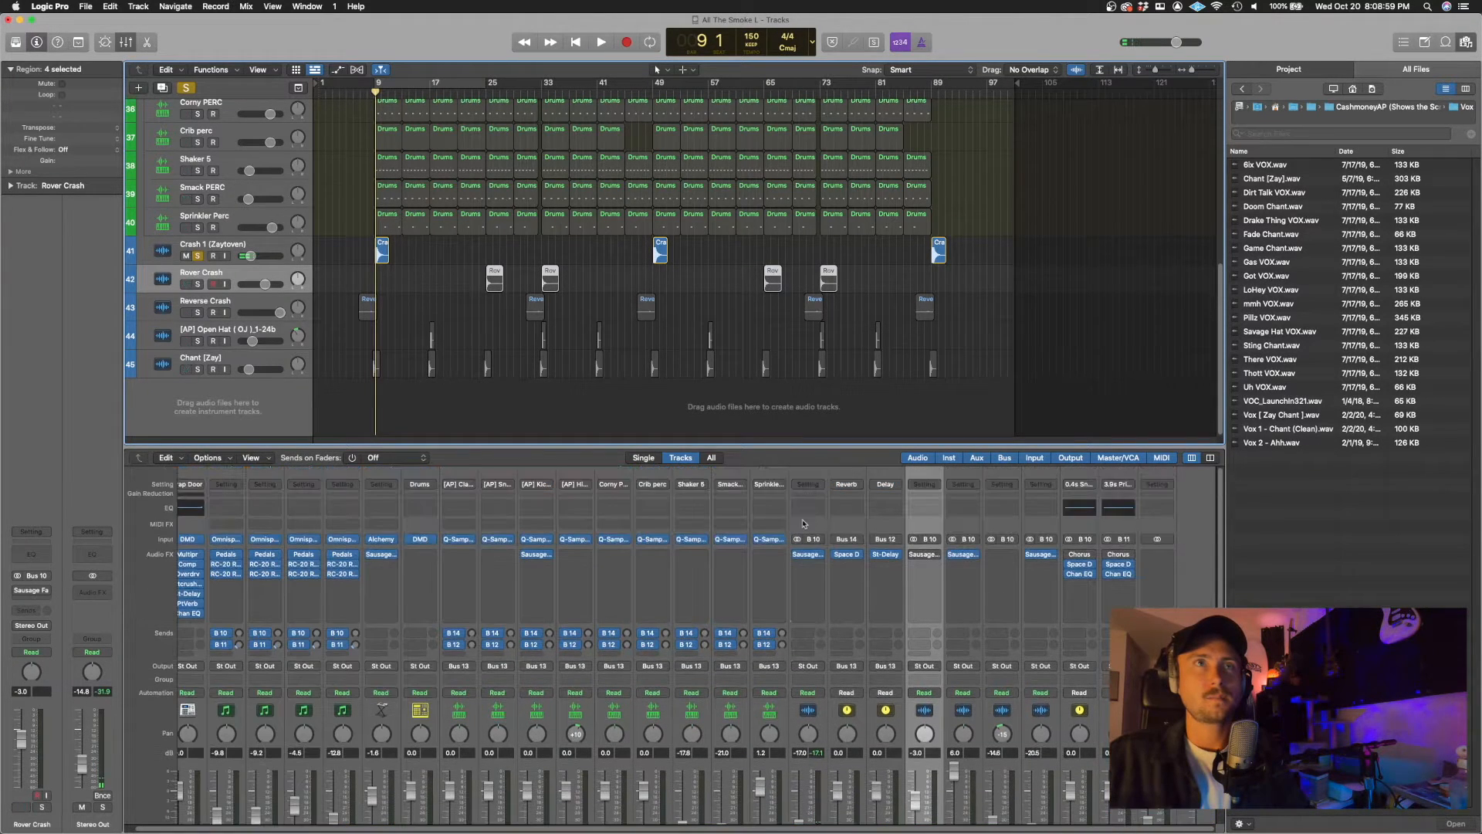
left_click(937, 555)
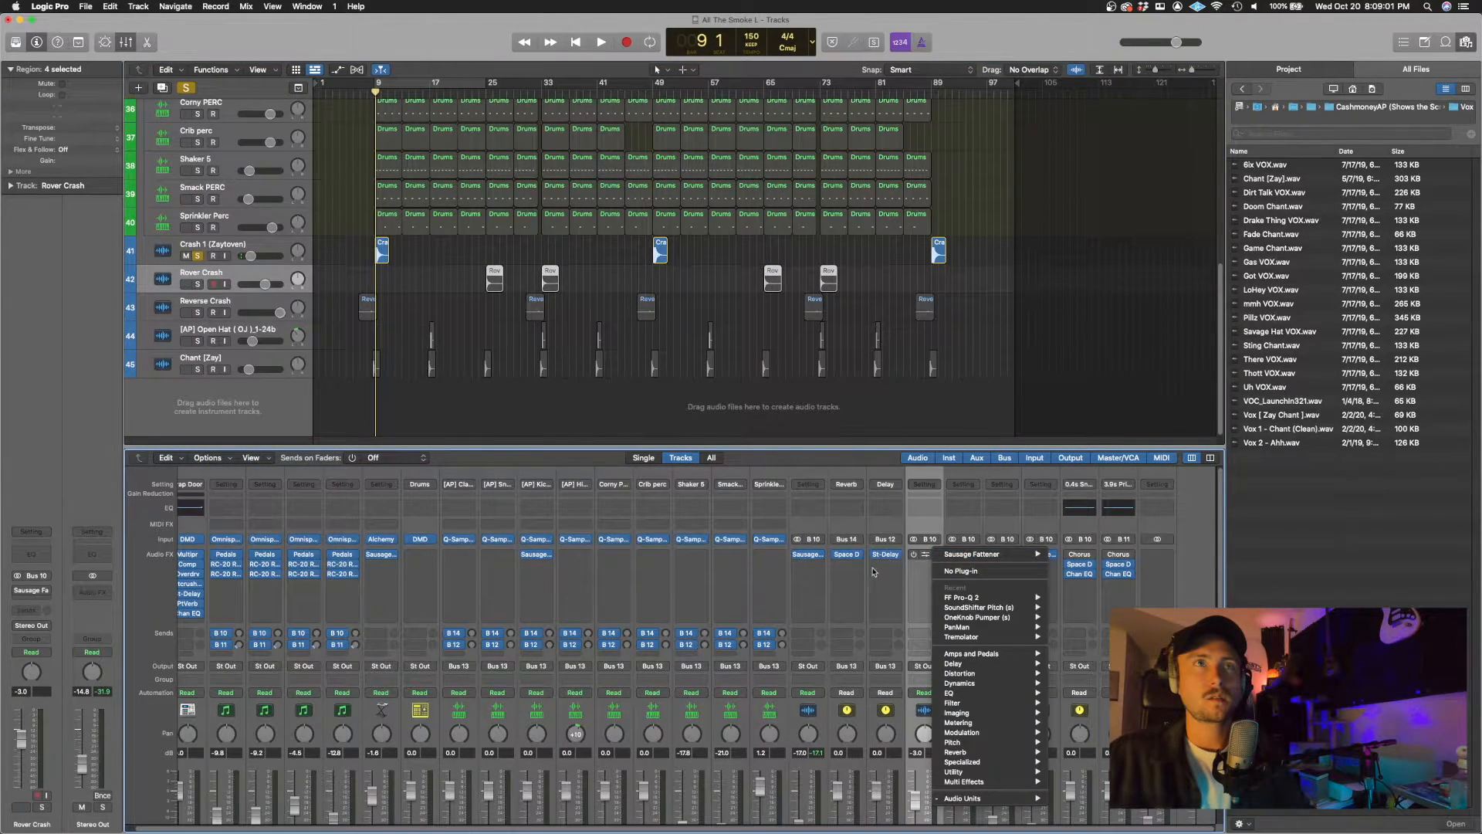
left_click(971, 555)
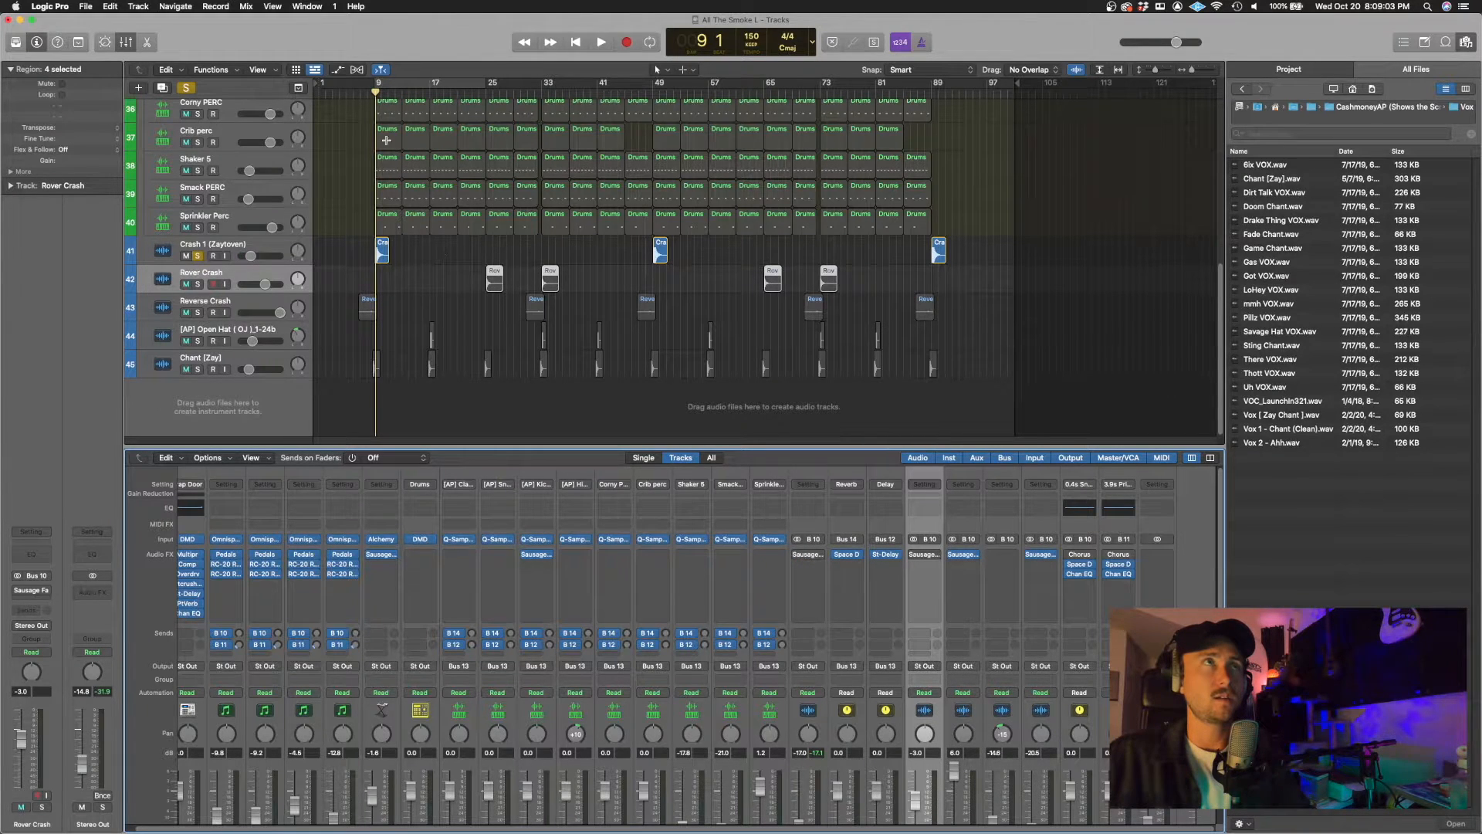
key("space")
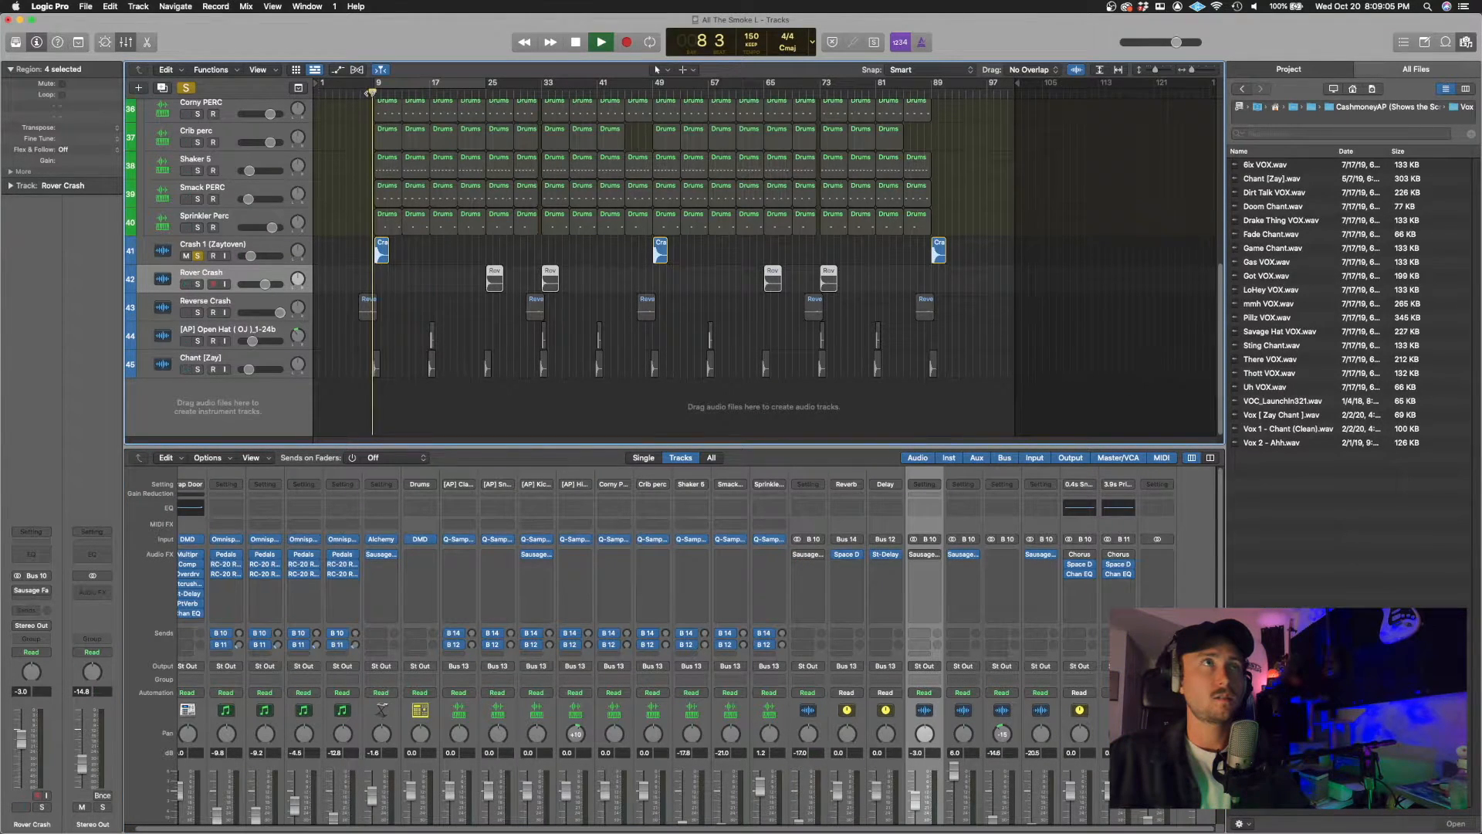
left_click(798, 556)
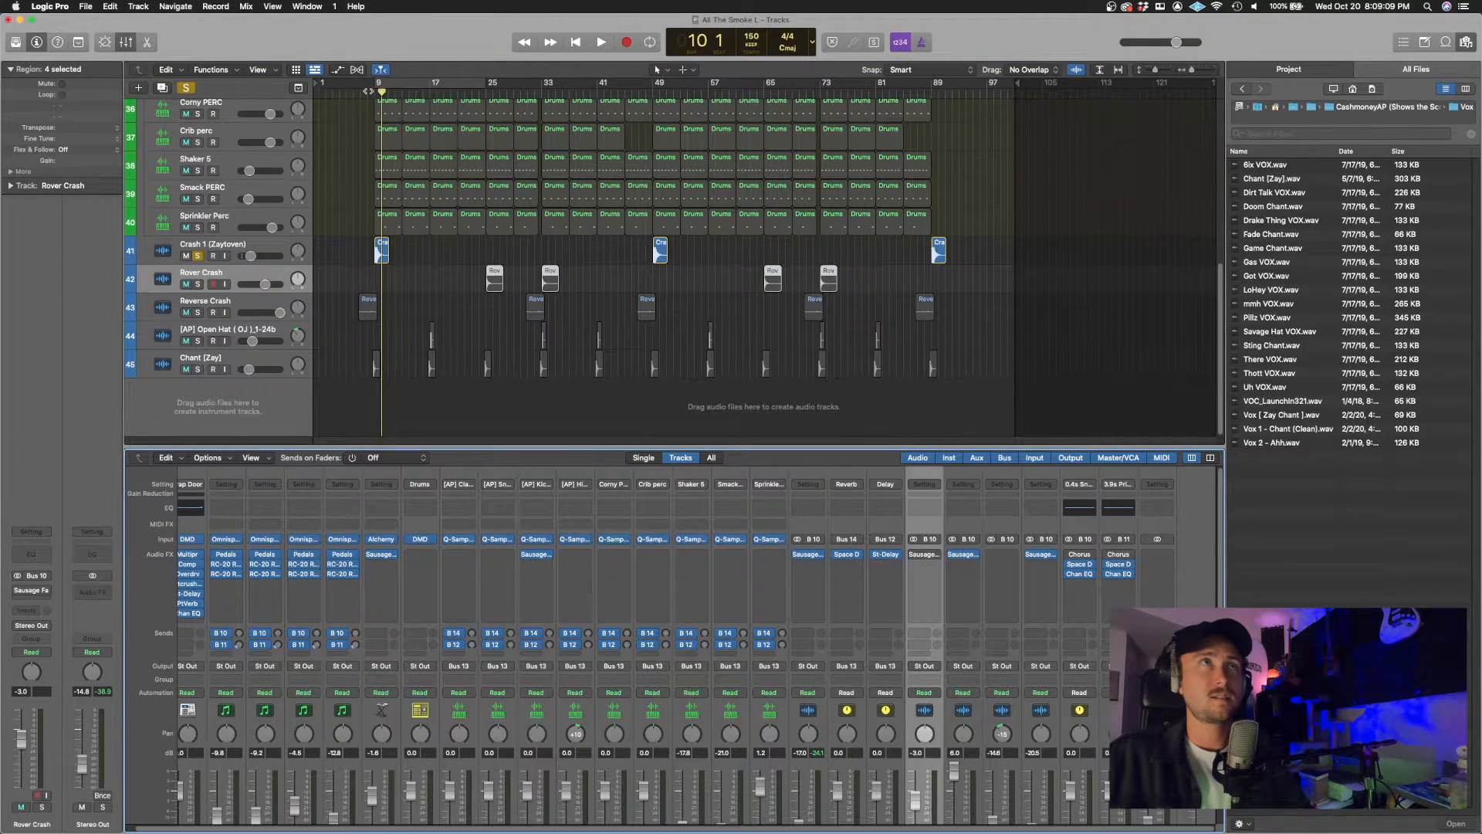
key("space")
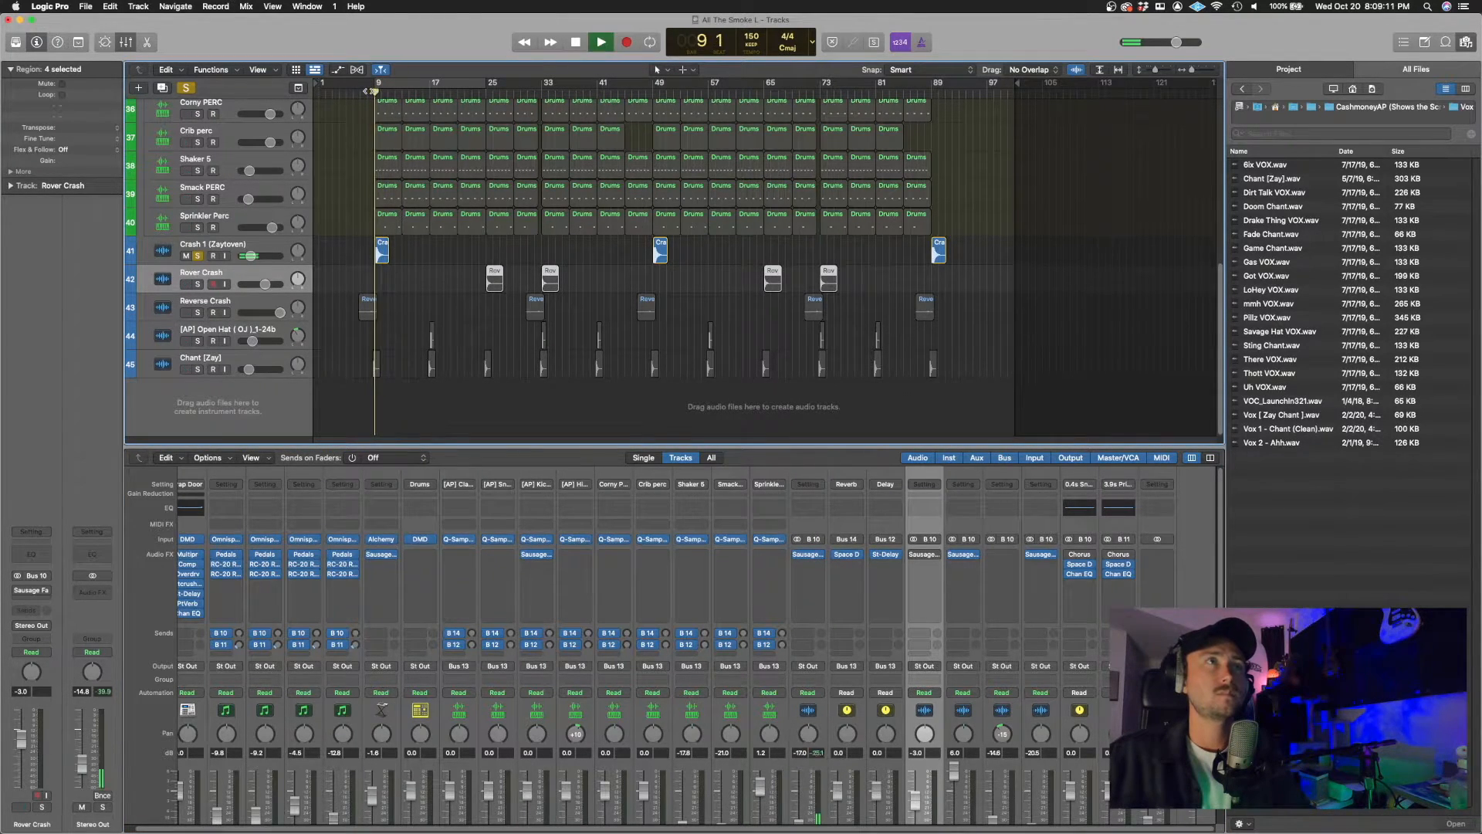
key("space")
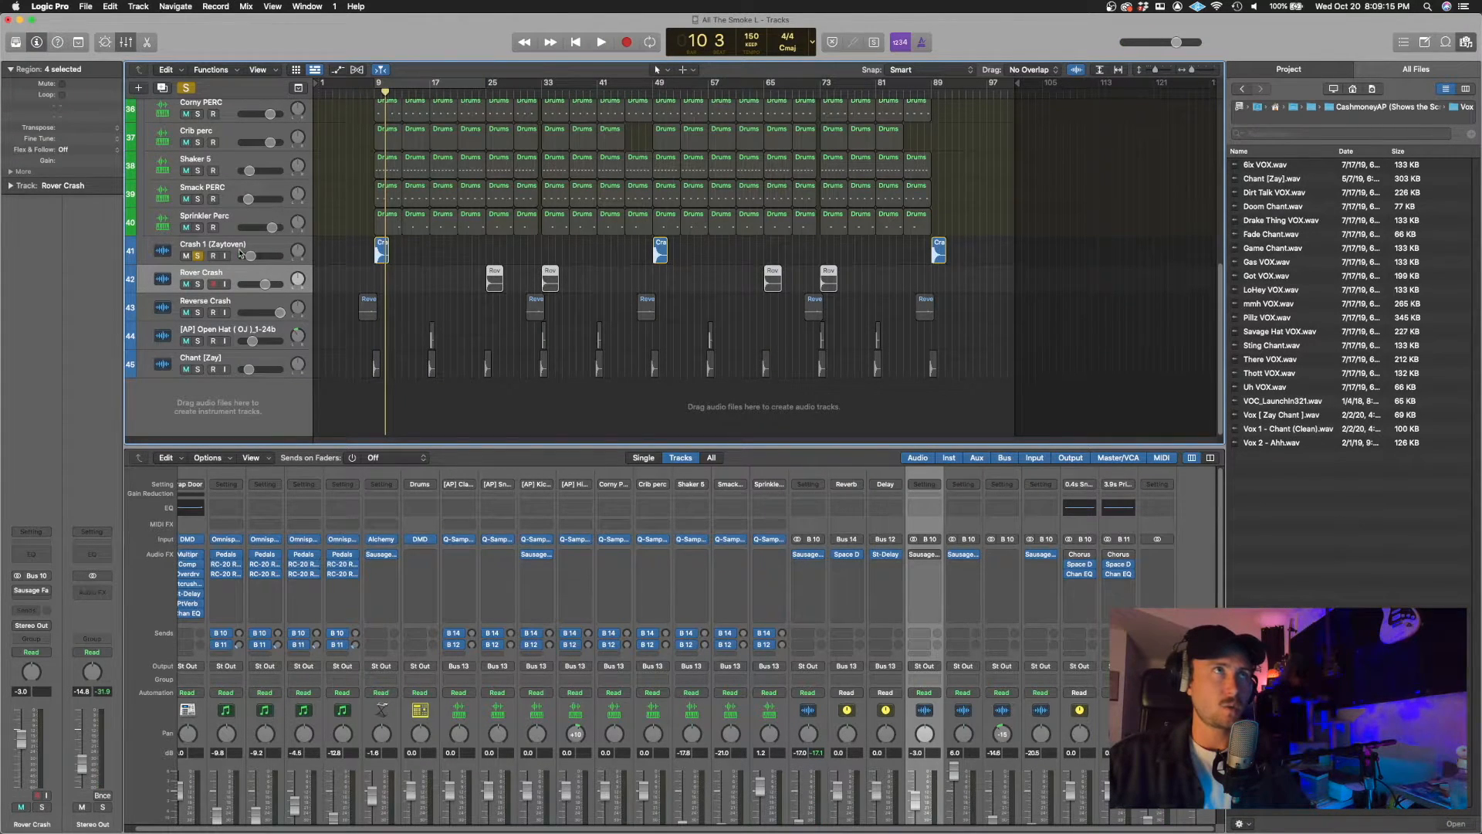
Step: Check the Sausage Fattener settings on Crash 1, close the plug-in and unsolo the track
left_click(807, 555)
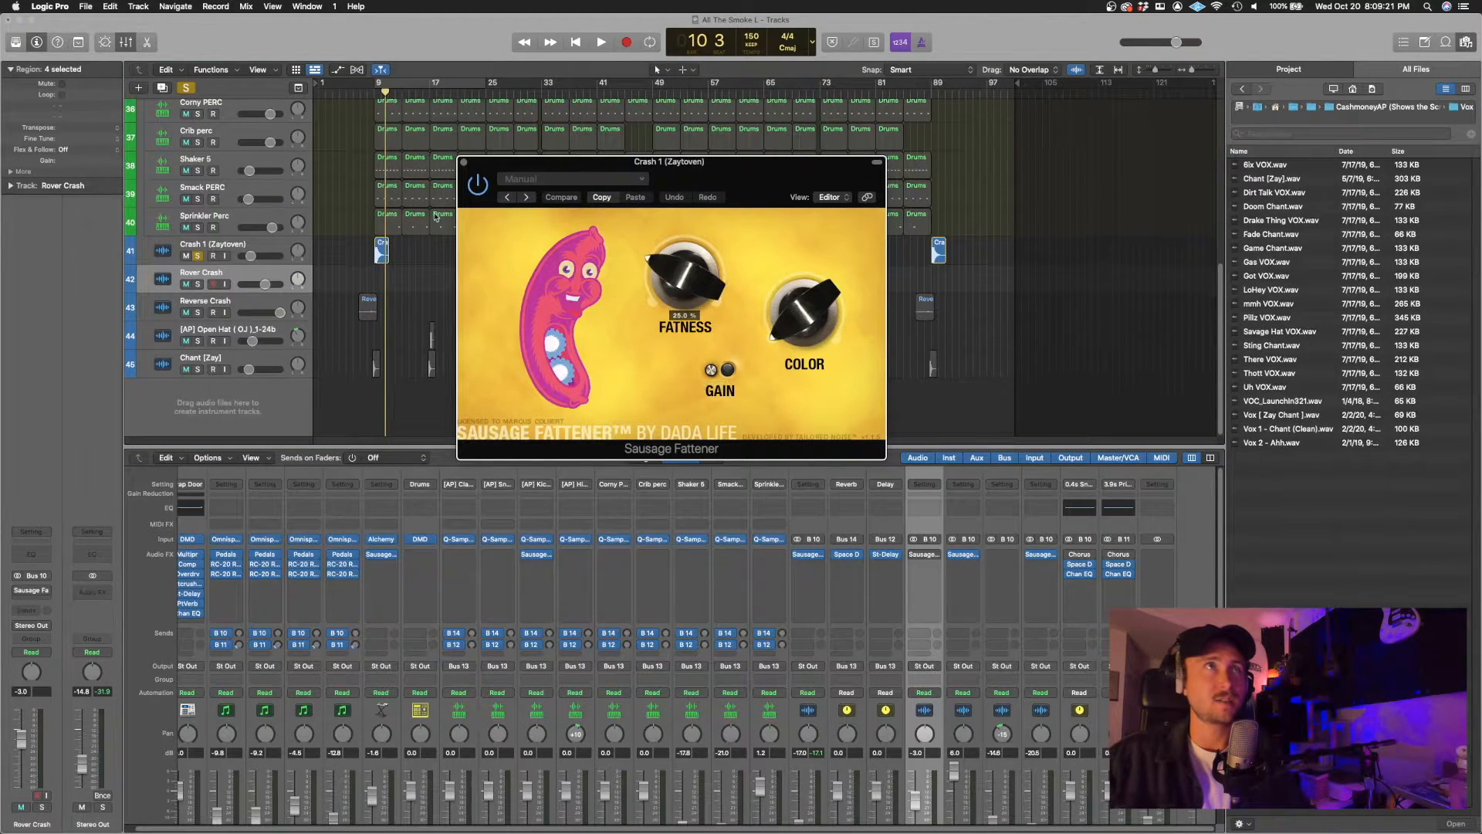
left_click(464, 163)
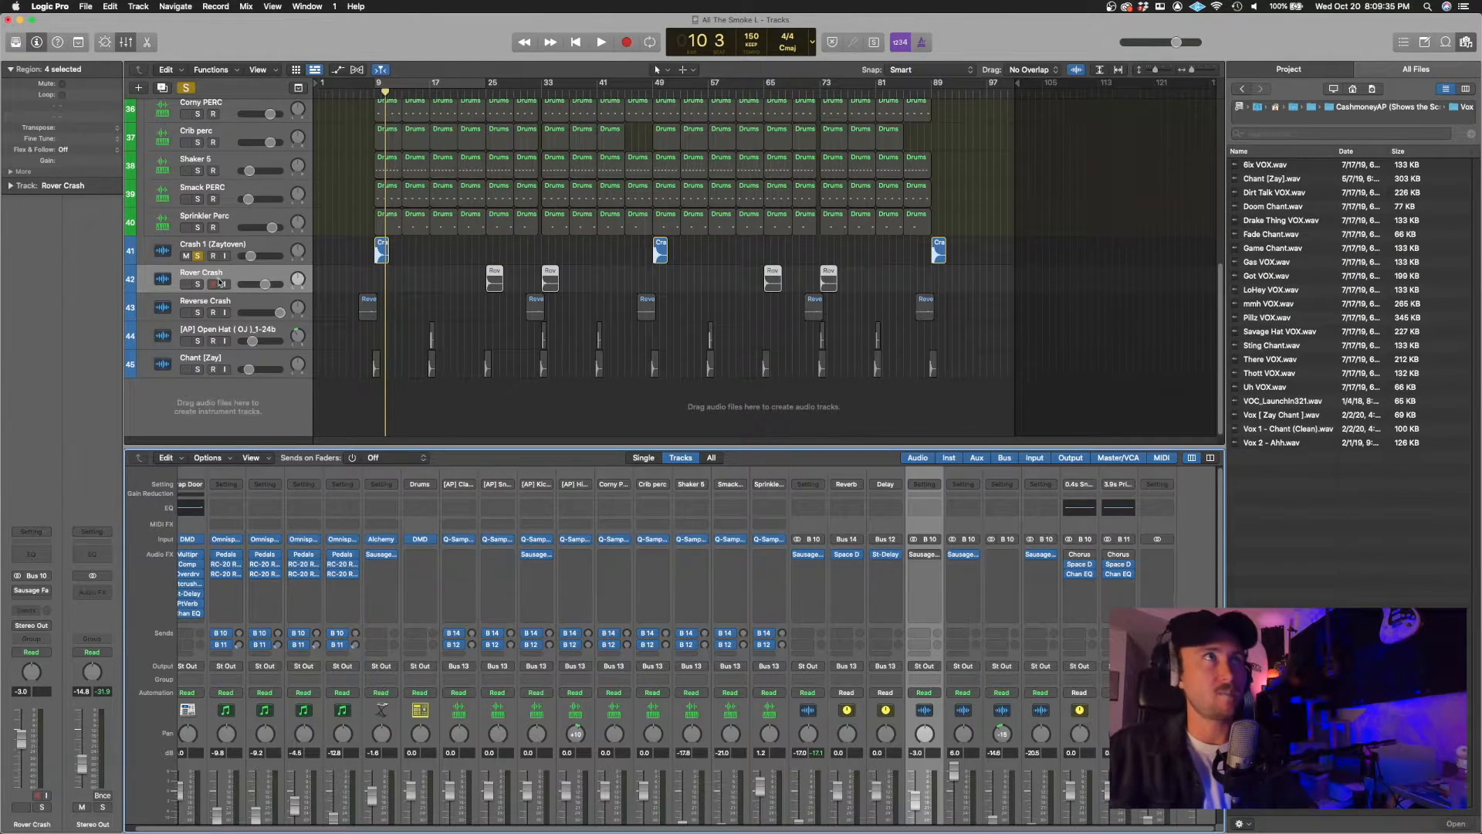
left_click(198, 256)
Step: Look over the drum and crash tracks and the mixer effects and levels of Rover Crash, Reverse Crash, Open Hat and Chant
scroll(423, 317, "up", 10)
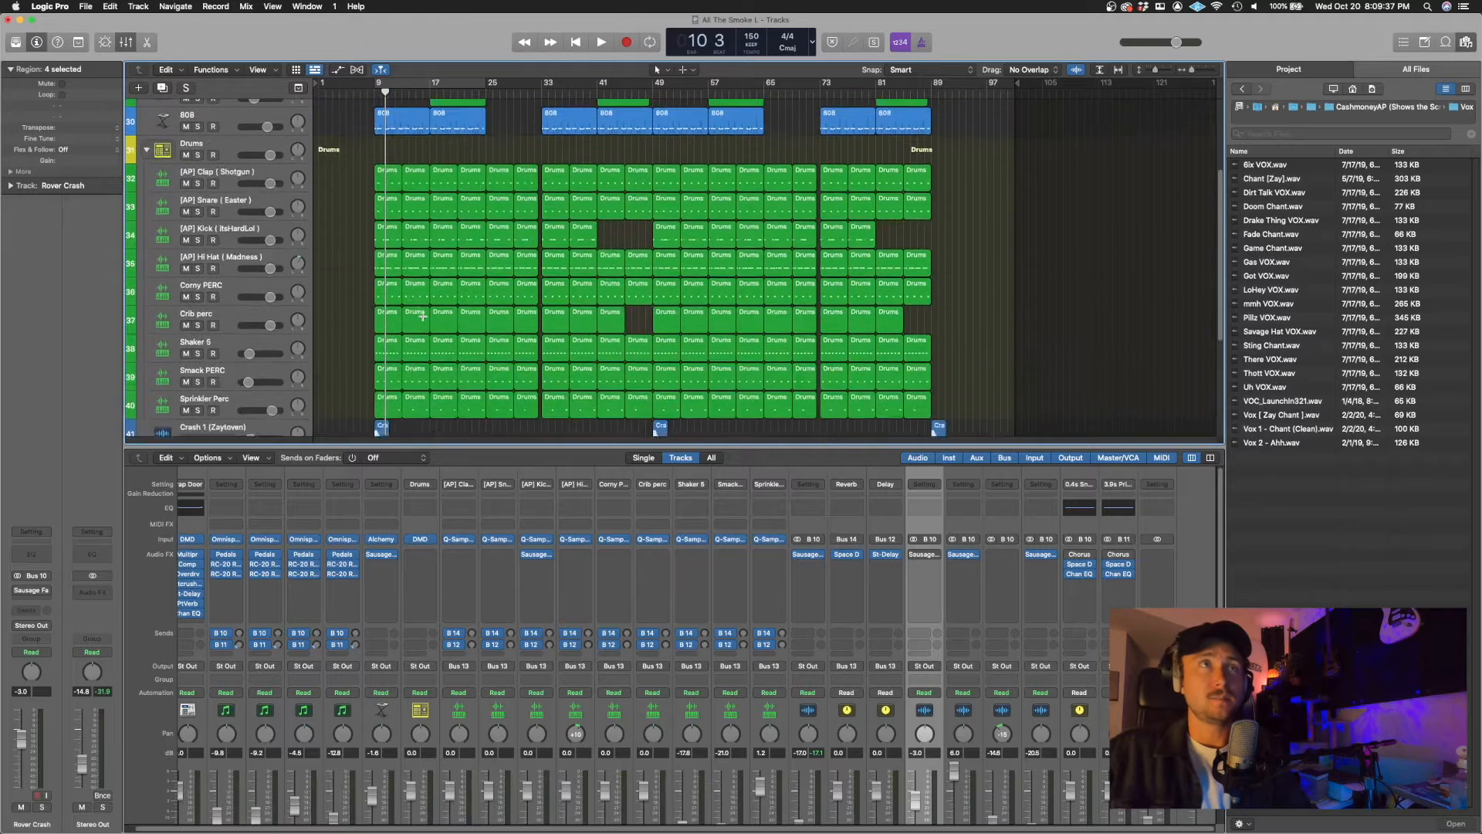
scroll(423, 317, "down", 10)
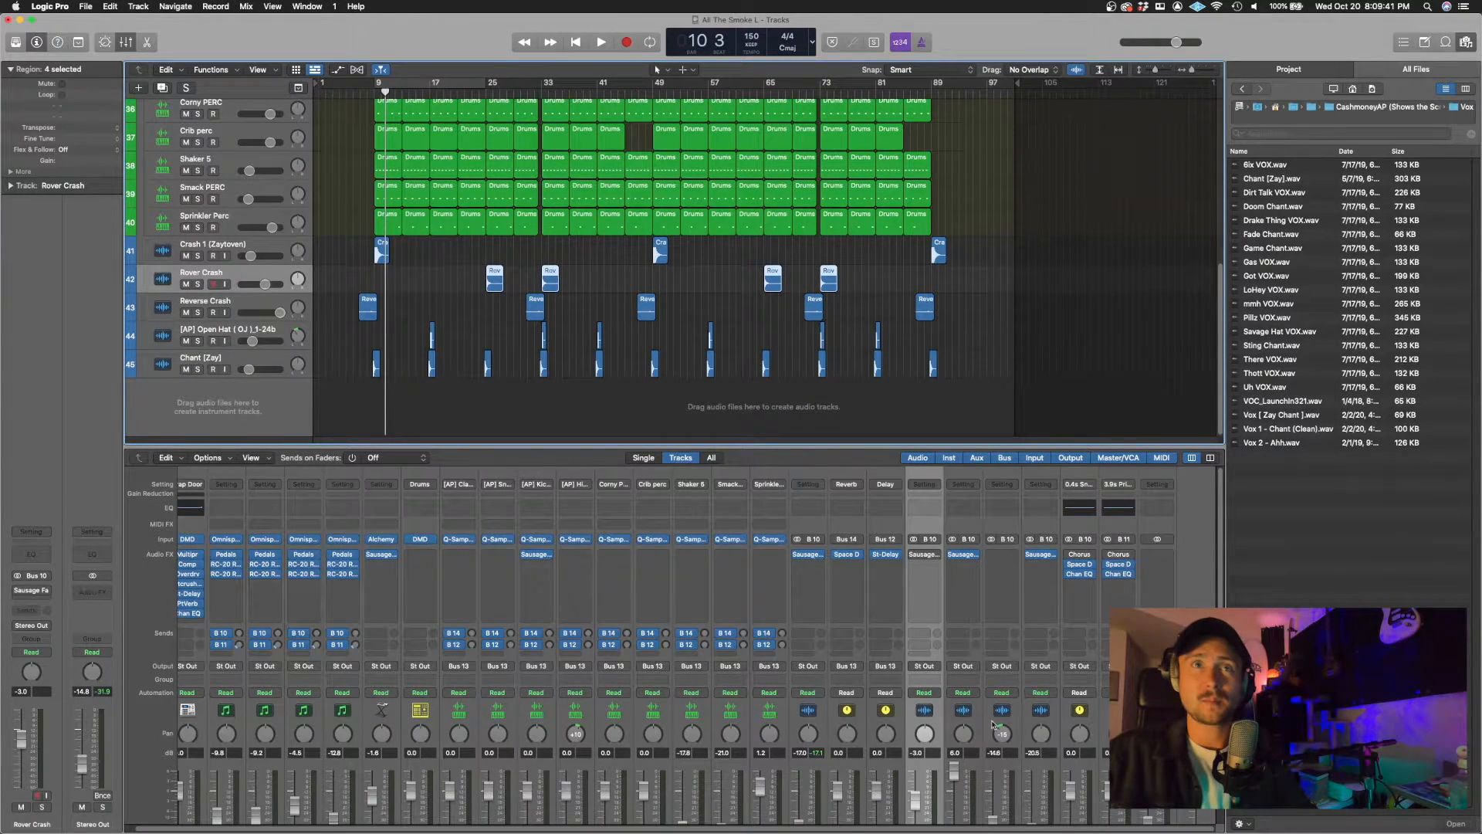
scroll(993, 724, "down", 3)
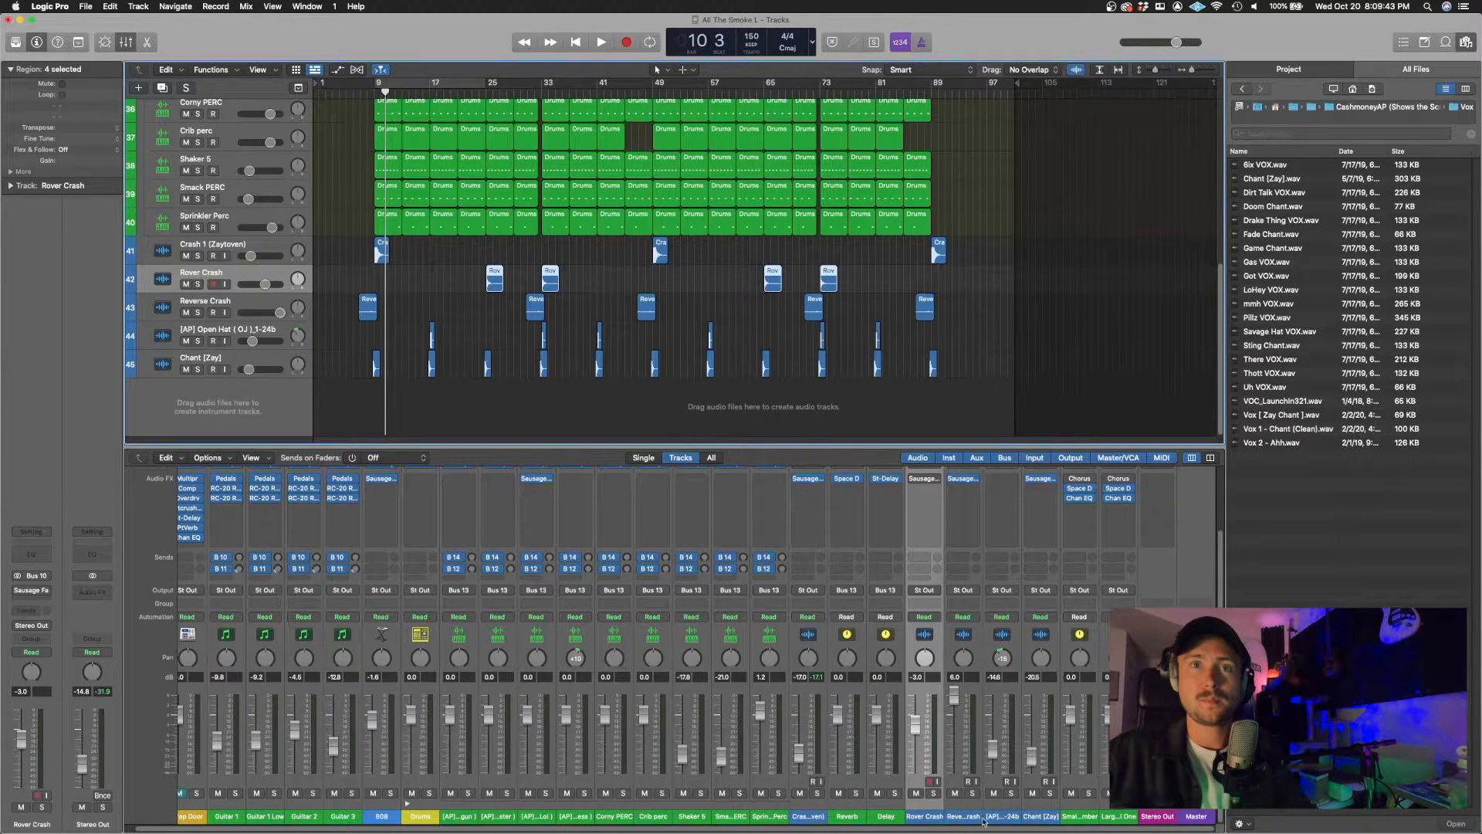
scroll(1049, 786, "up", 3)
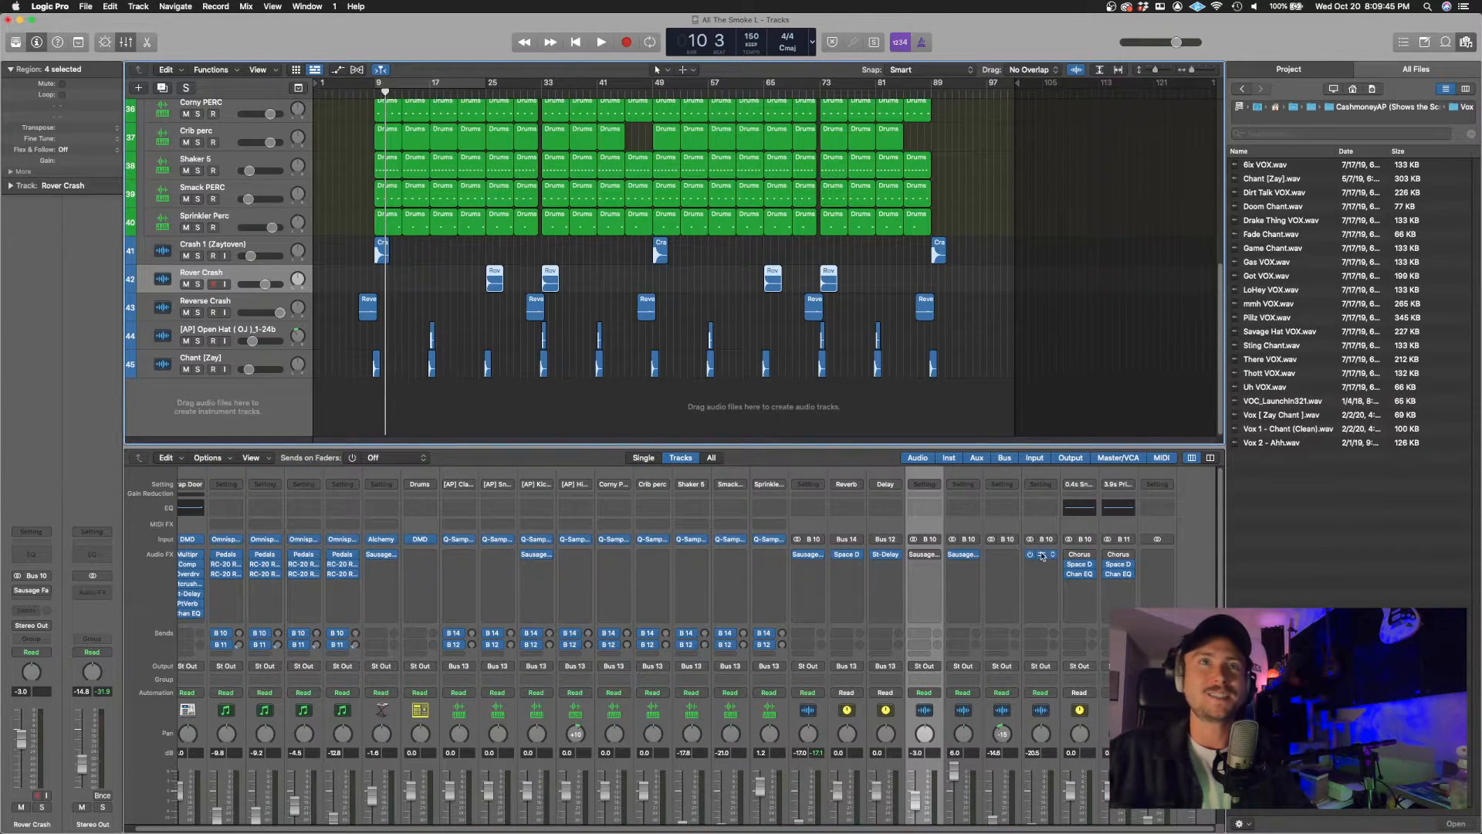
scroll(902, 627, "down", 3)
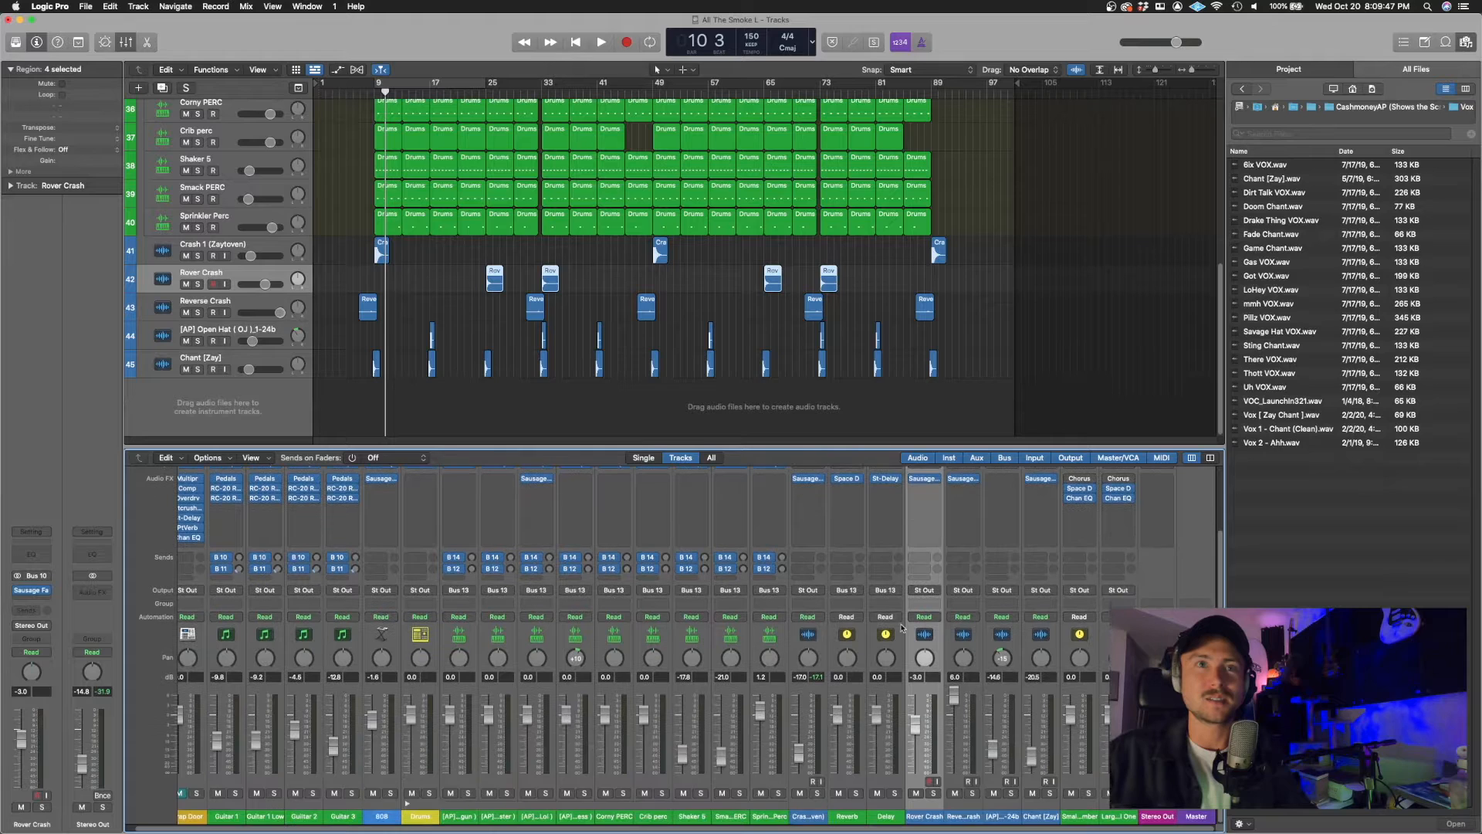
scroll(820, 711, "up", 3)
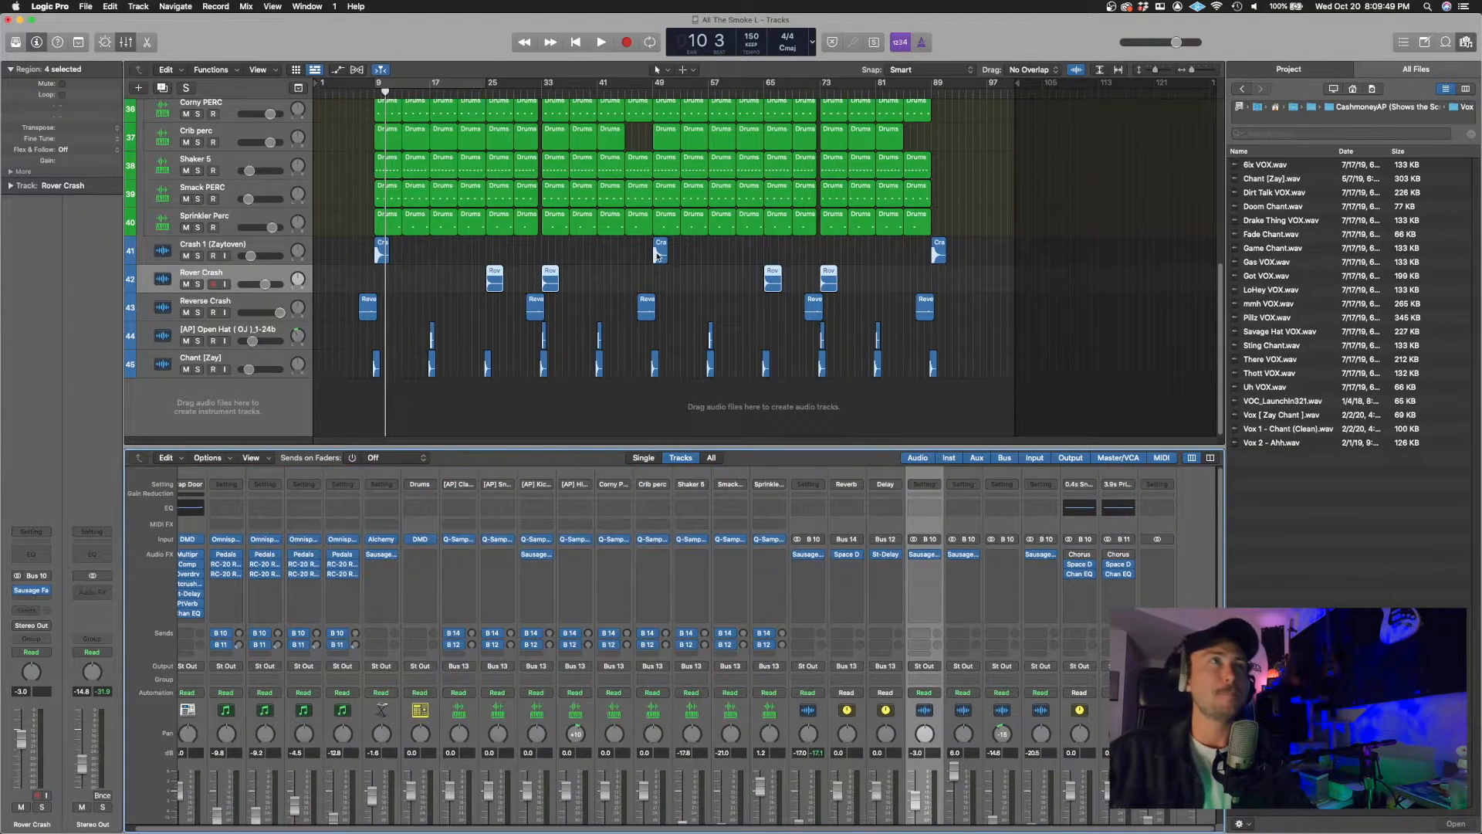
scroll(415, 279, "up", 10)
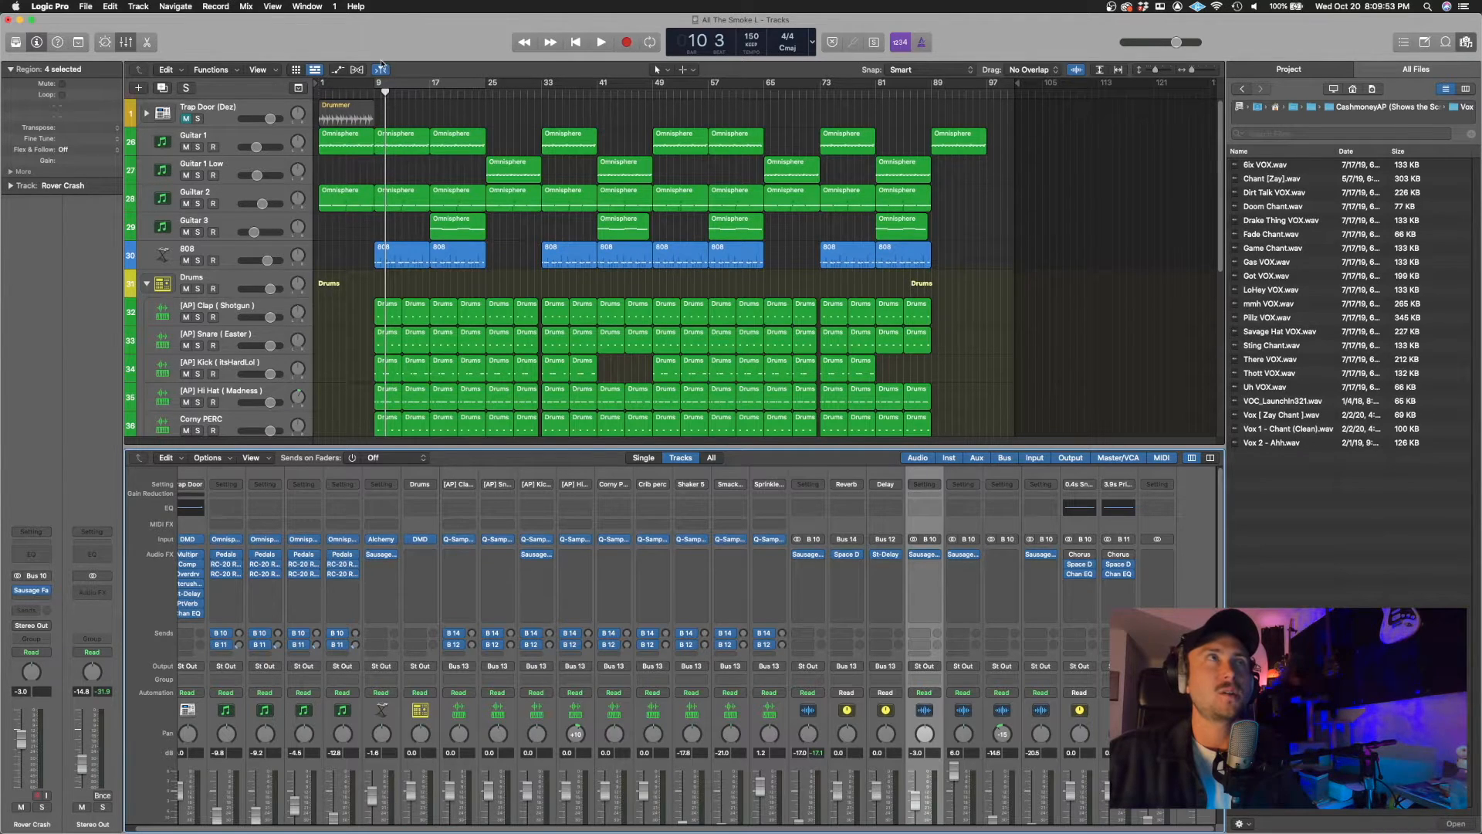
Step: Turn on the cycle over bars 9 to 25 and highlight the Guitar 1 regions at bars 9–25, 49–65 and 89
left_click(378, 85)
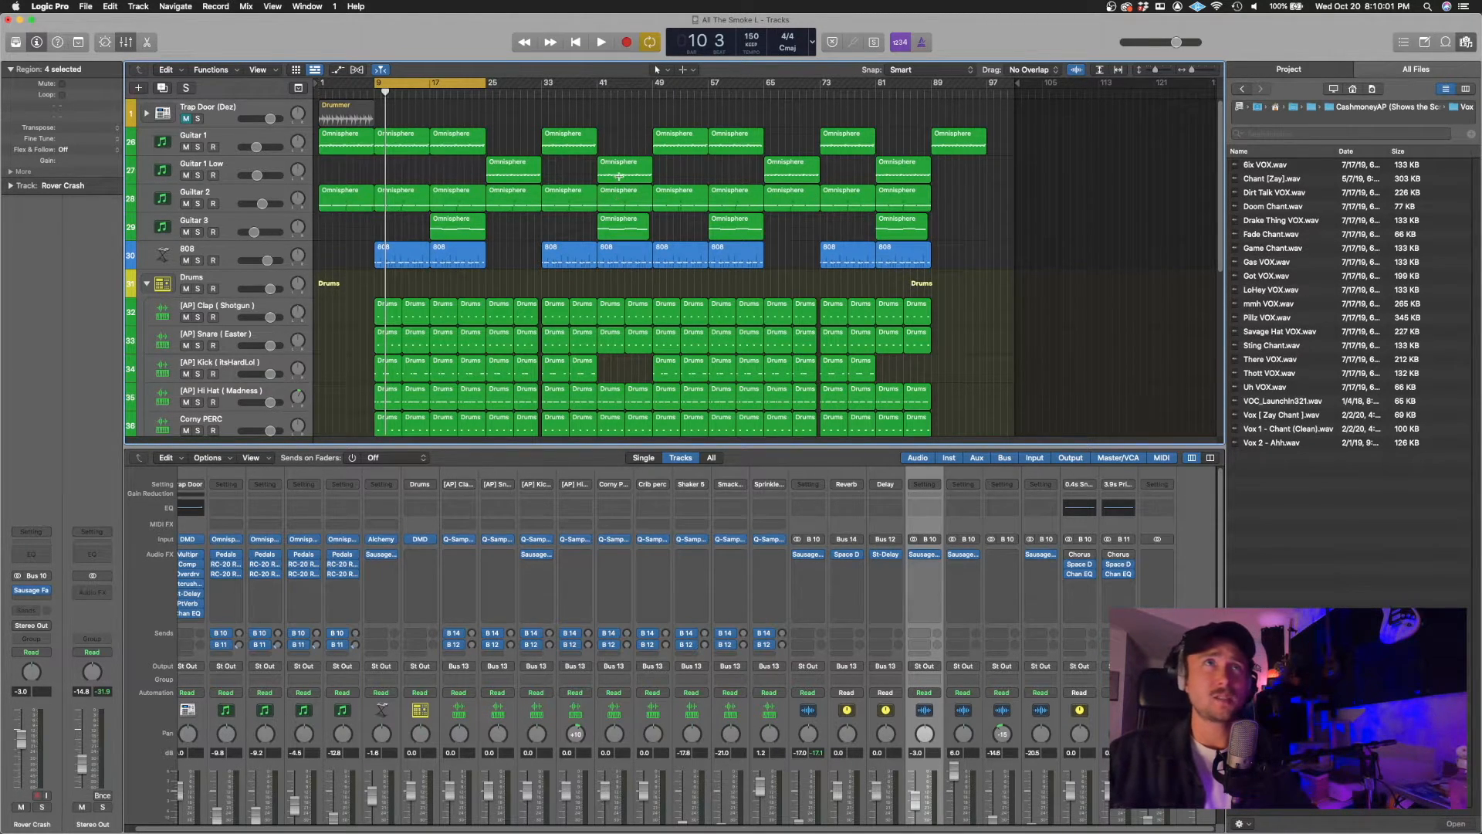
left_click(395, 141)
left_click(462, 137, "shift")
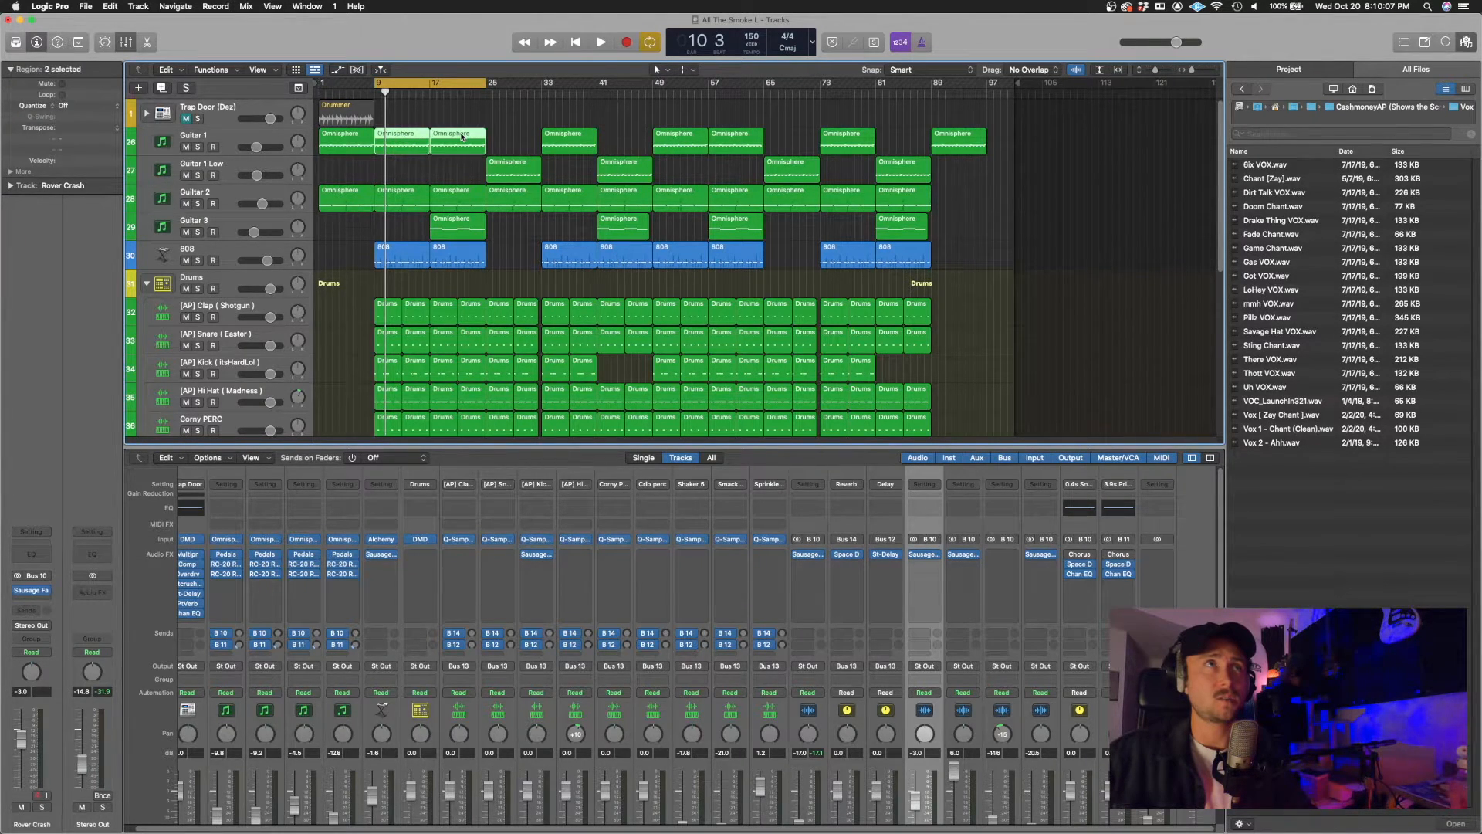
left_click(704, 138)
left_click(747, 138, "shift")
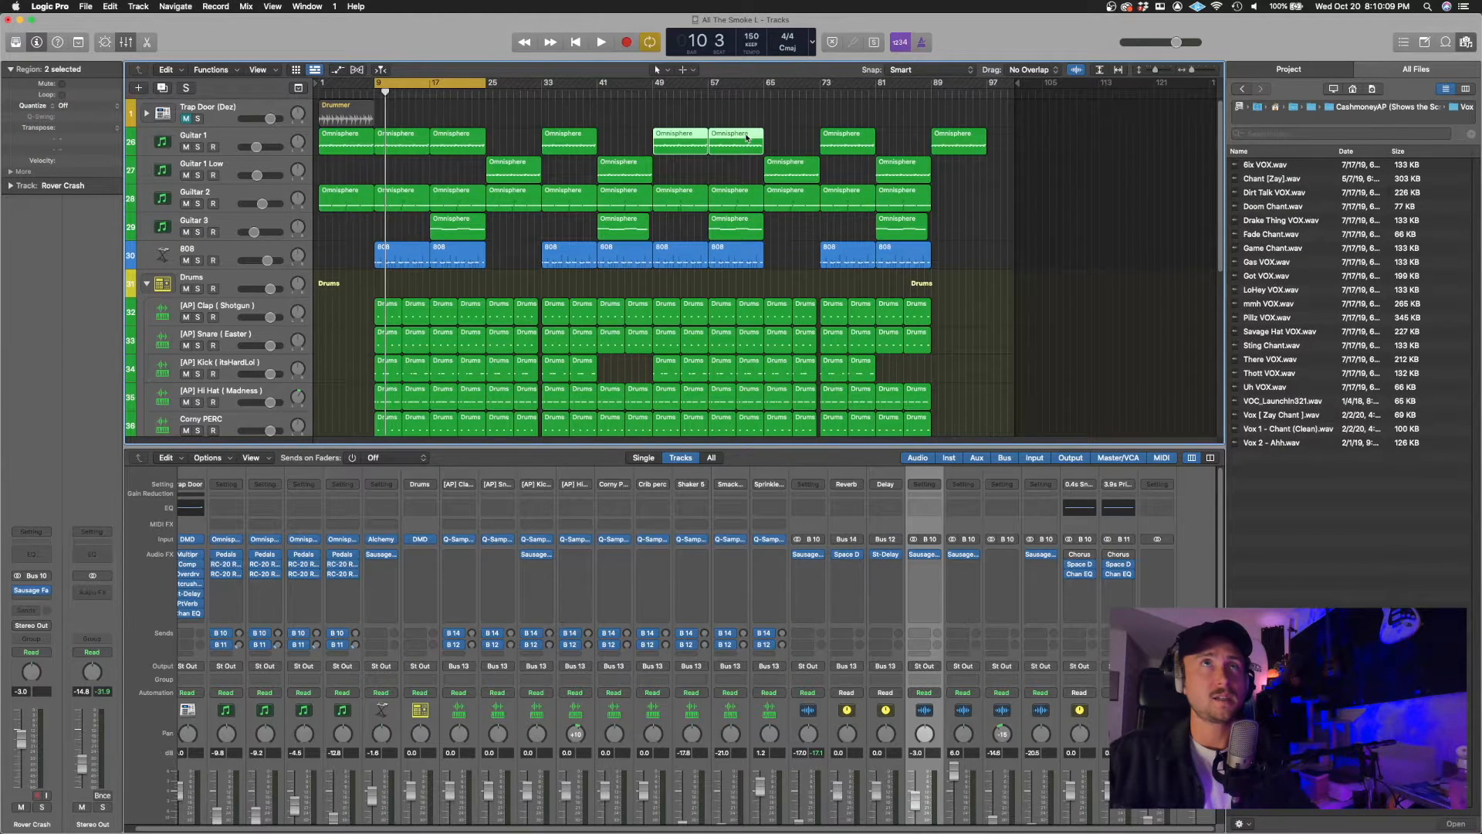
left_click(967, 142)
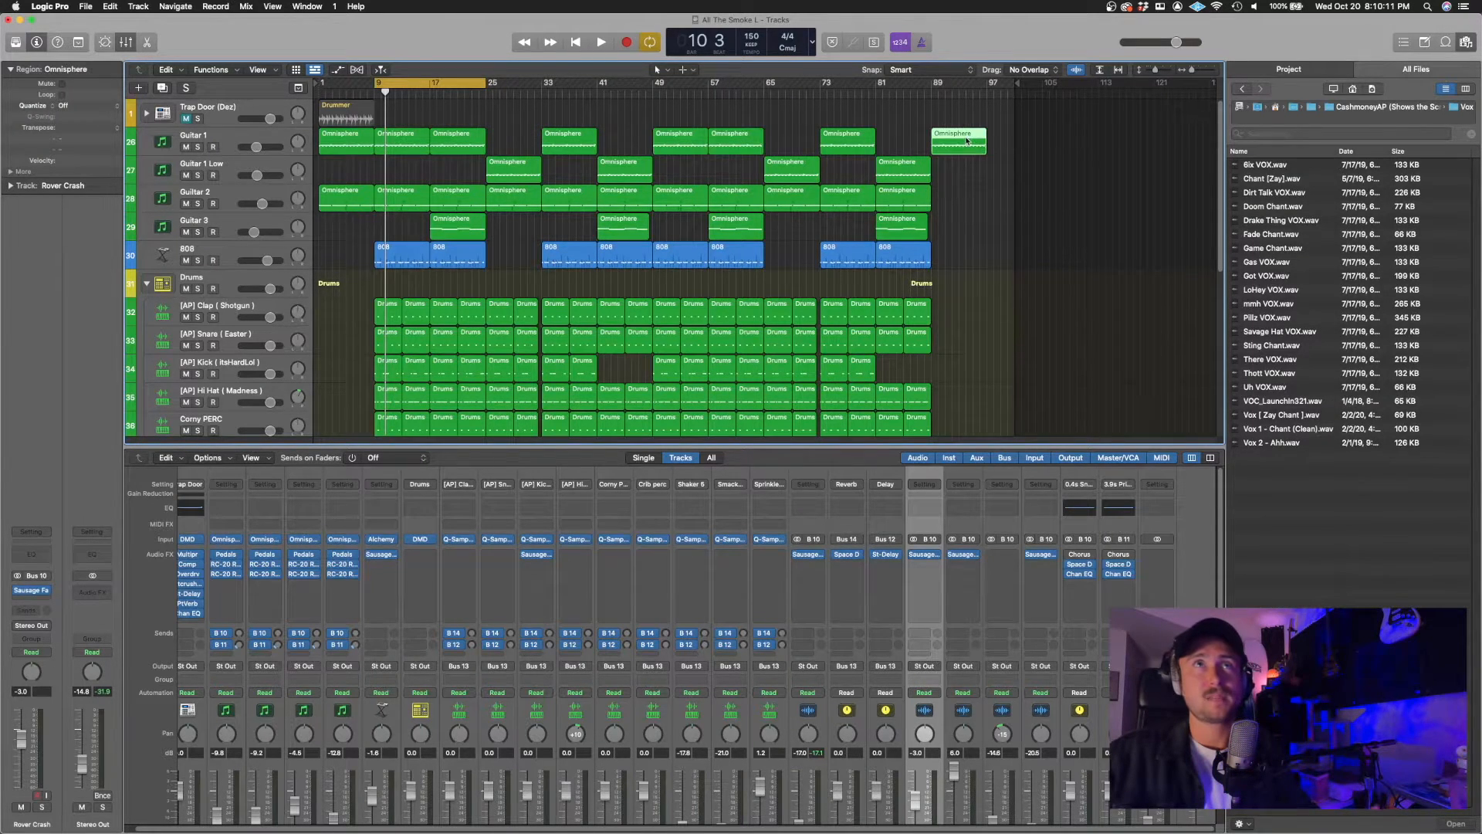
Step: Turn off the cycle and play the outro from bar 89, checking which tracks are in it, before stopping playback
left_click(930, 89)
left_click(424, 81)
key("space")
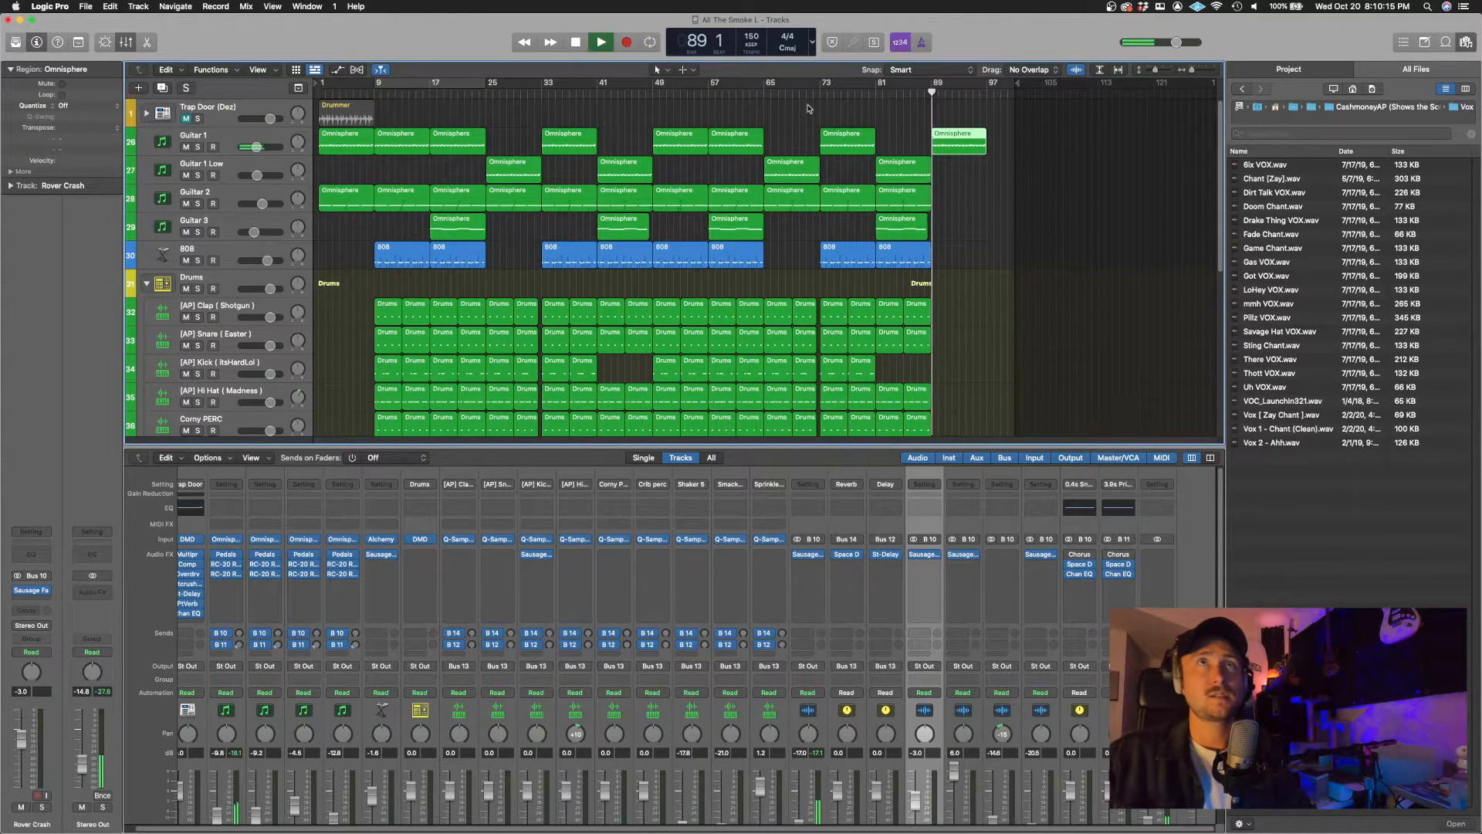
scroll(957, 286, "down", 15)
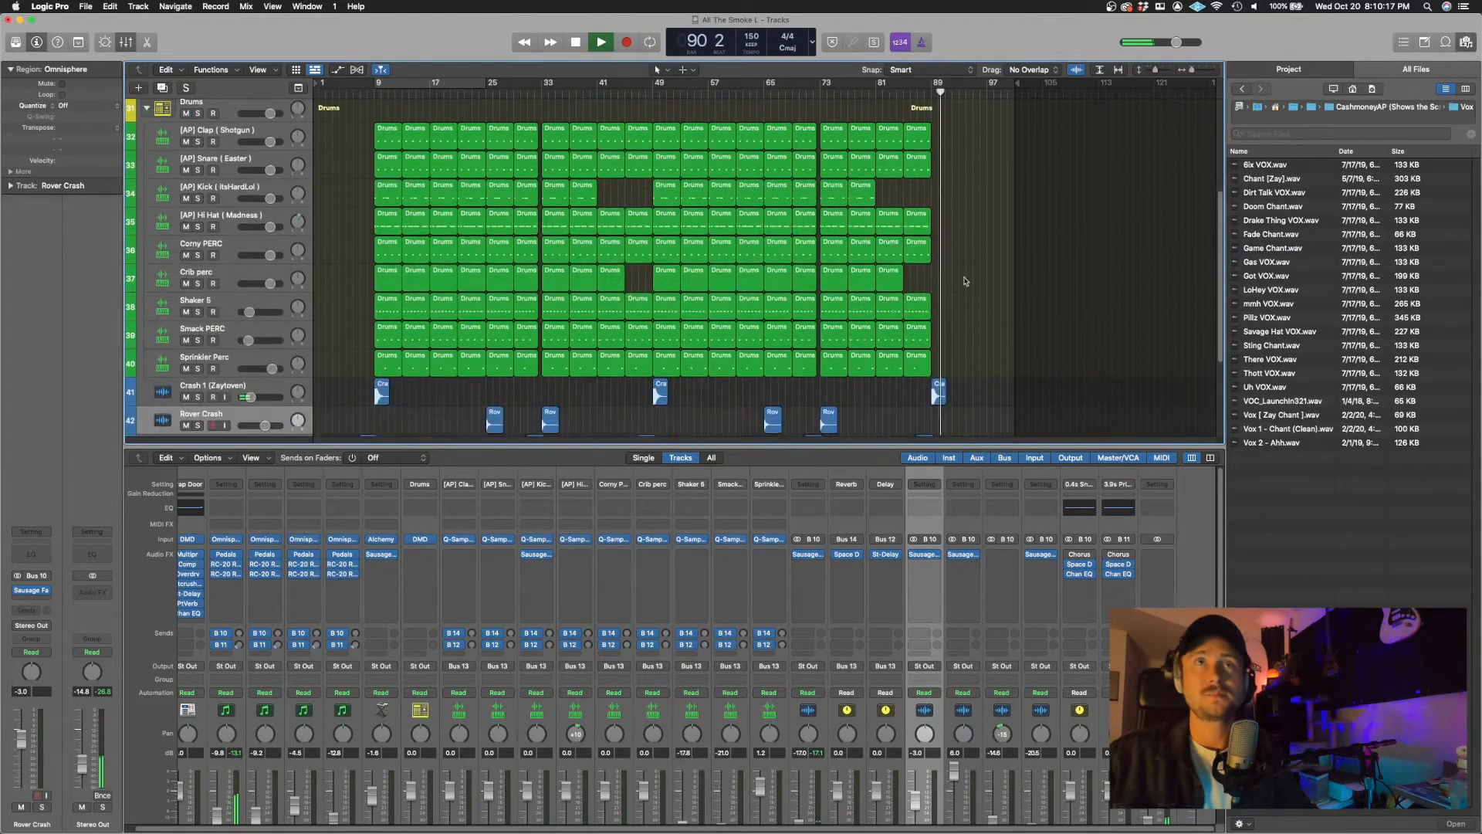
scroll(964, 281, "up", 10)
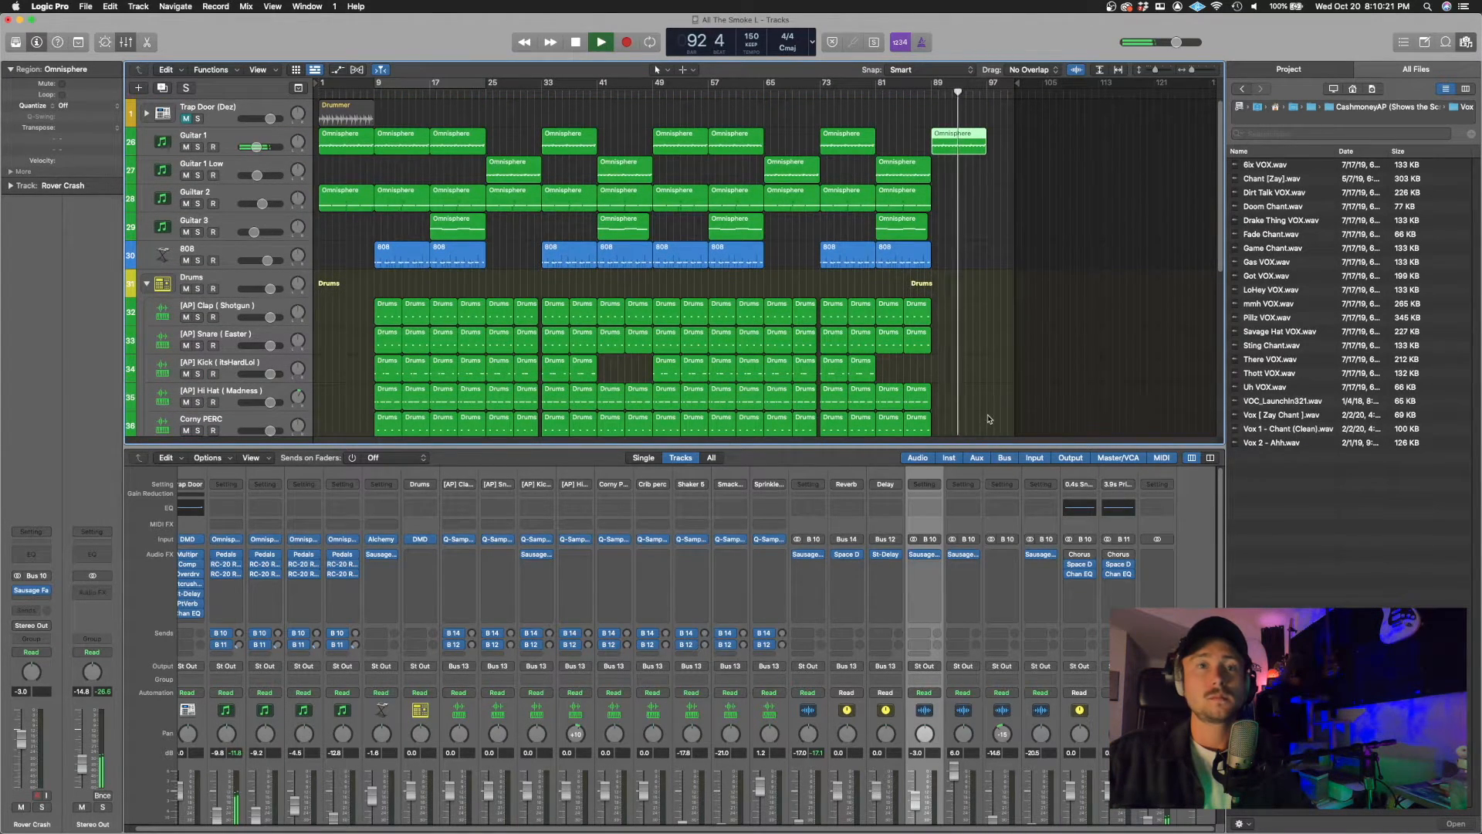
key("space")
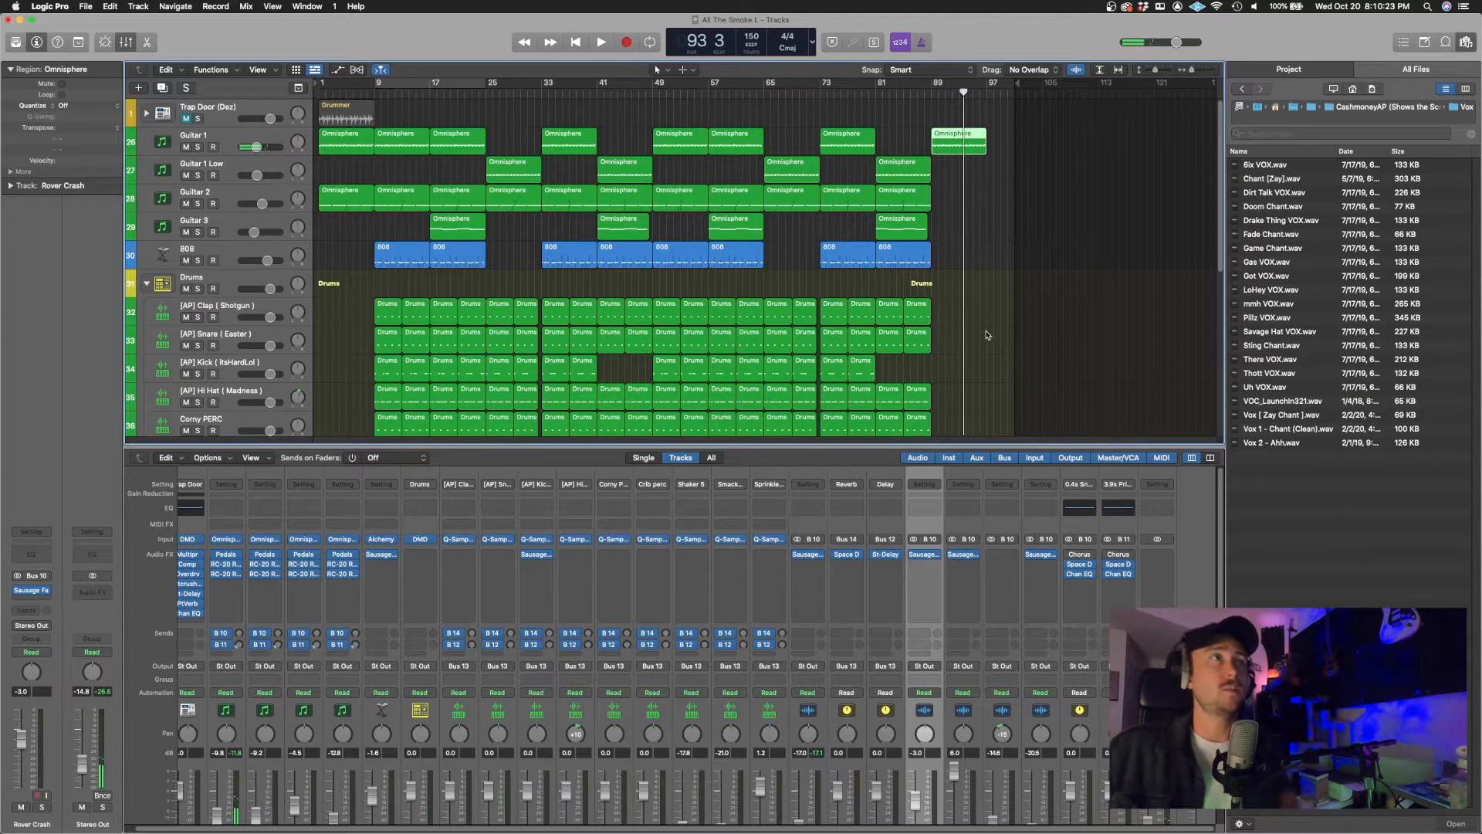